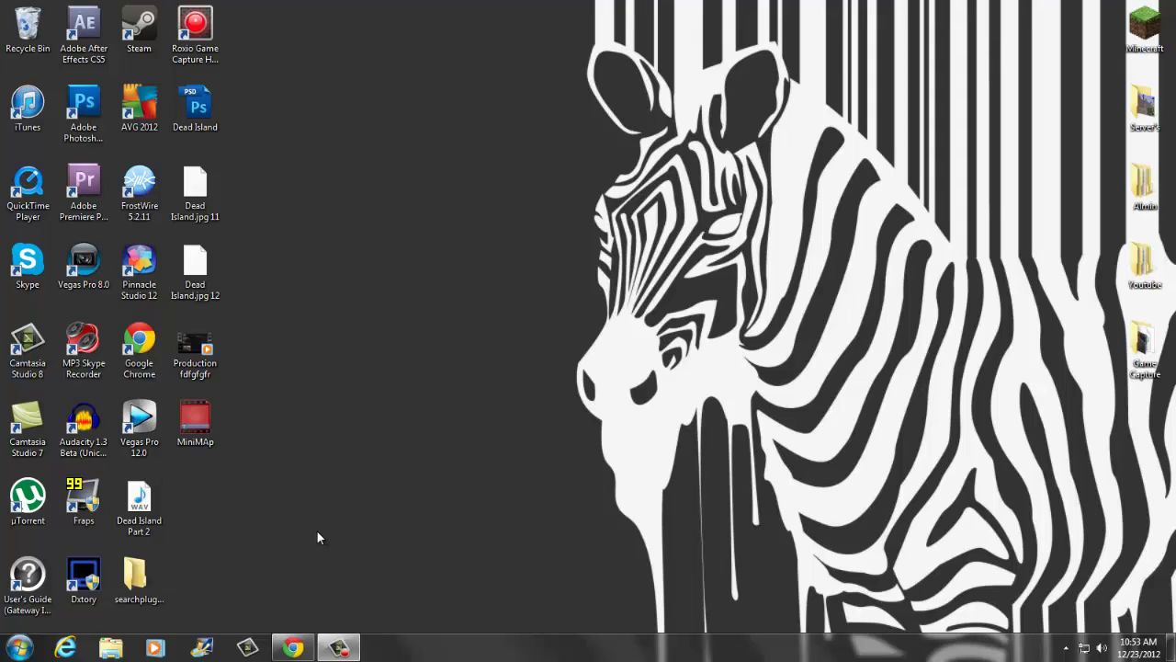
Restore the littleMaidMob 1.4.6-1 forum thread in Chrome and read through its first post.
{"action": "left_click", "coordinate": [292, 647]}
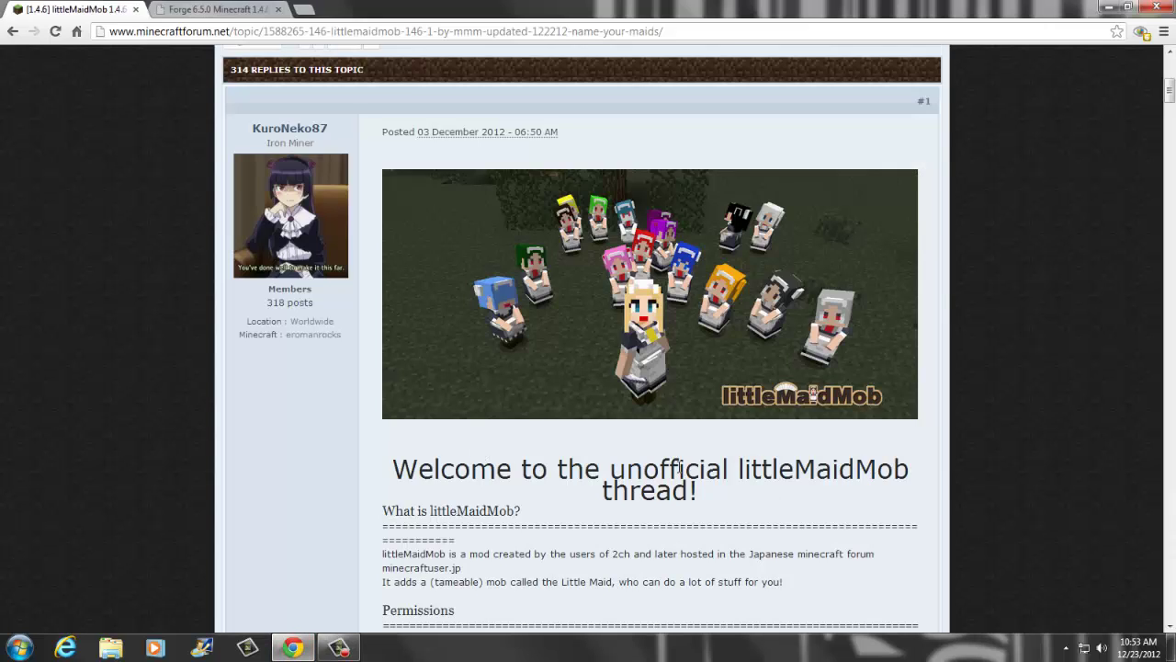
{"action": "scroll", "coordinate": [680, 469], "scroll_direction": "down", "scroll_amount": 1}
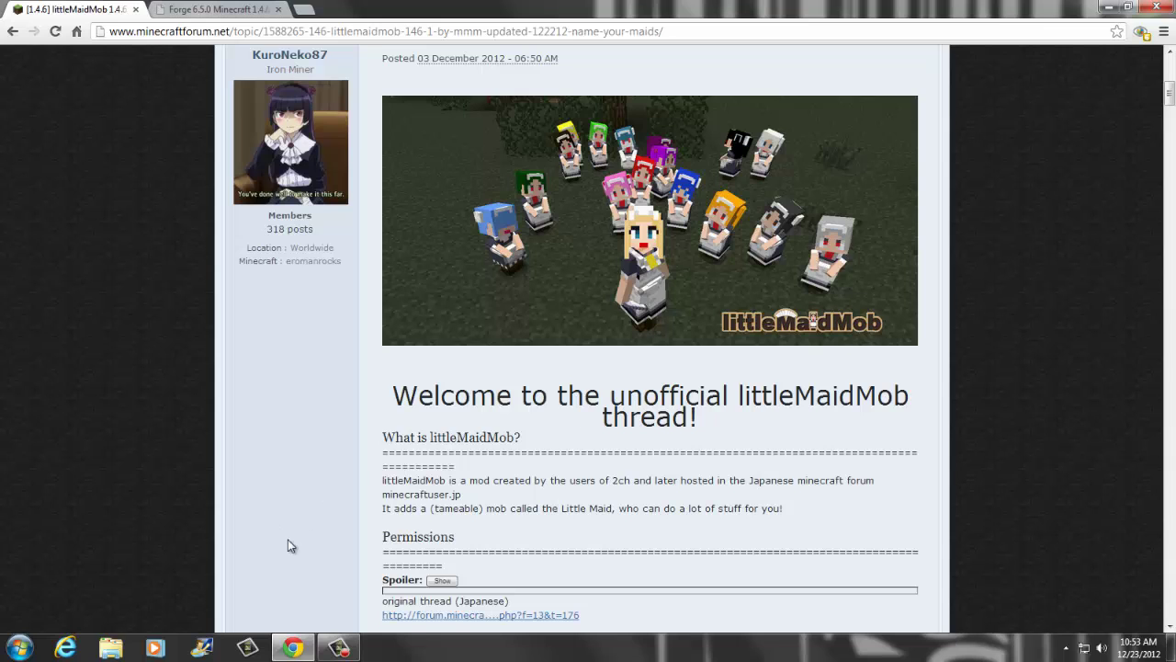
{"action": "scroll", "coordinate": [334, 489], "scroll_direction": "down", "scroll_amount": 6}
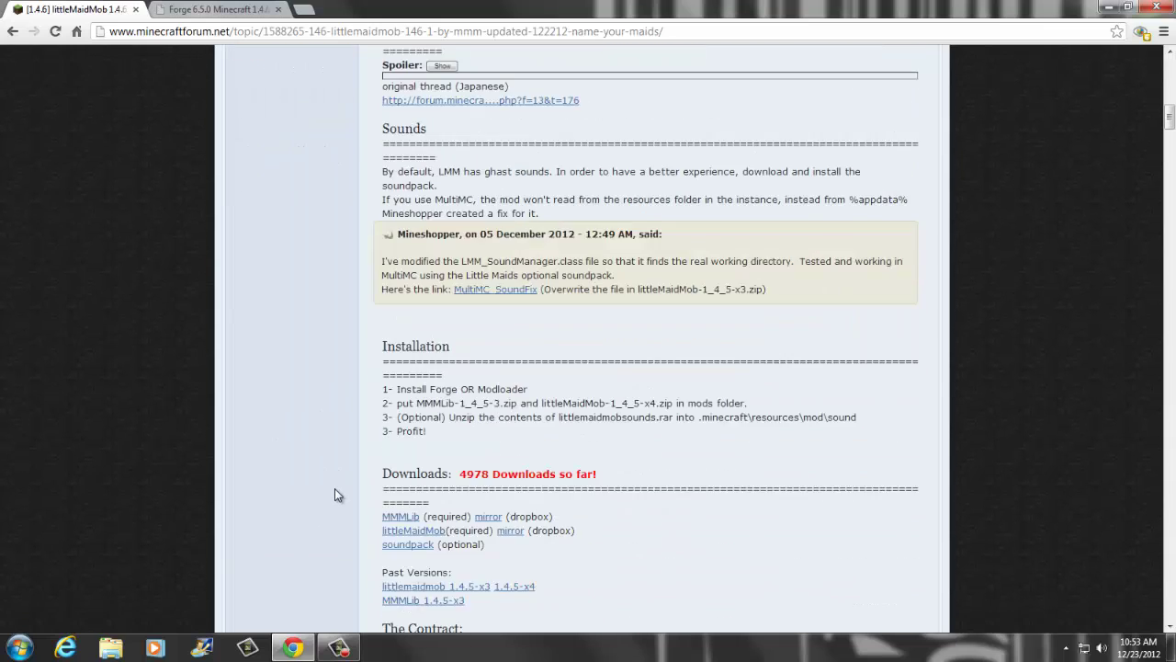
{"action": "scroll", "coordinate": [334, 490], "scroll_direction": "up", "scroll_amount": 3}
{"action": "scroll", "coordinate": [530, 276], "scroll_direction": "up", "scroll_amount": 4}
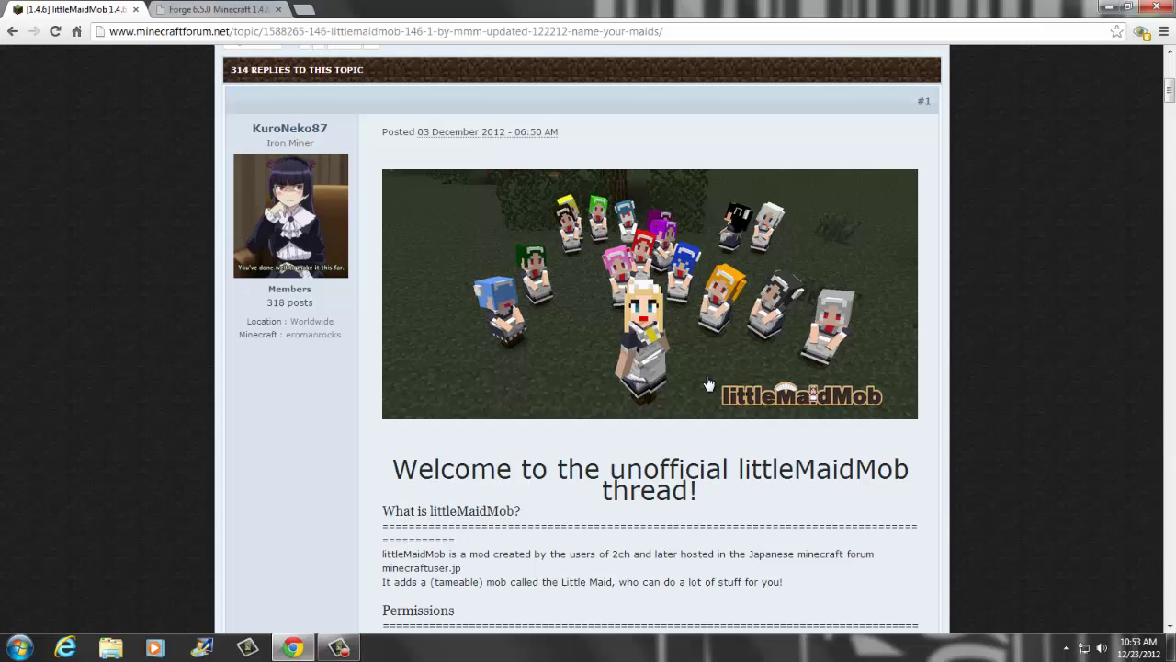
{"action": "scroll", "coordinate": [355, 455], "scroll_direction": "down", "scroll_amount": 6}
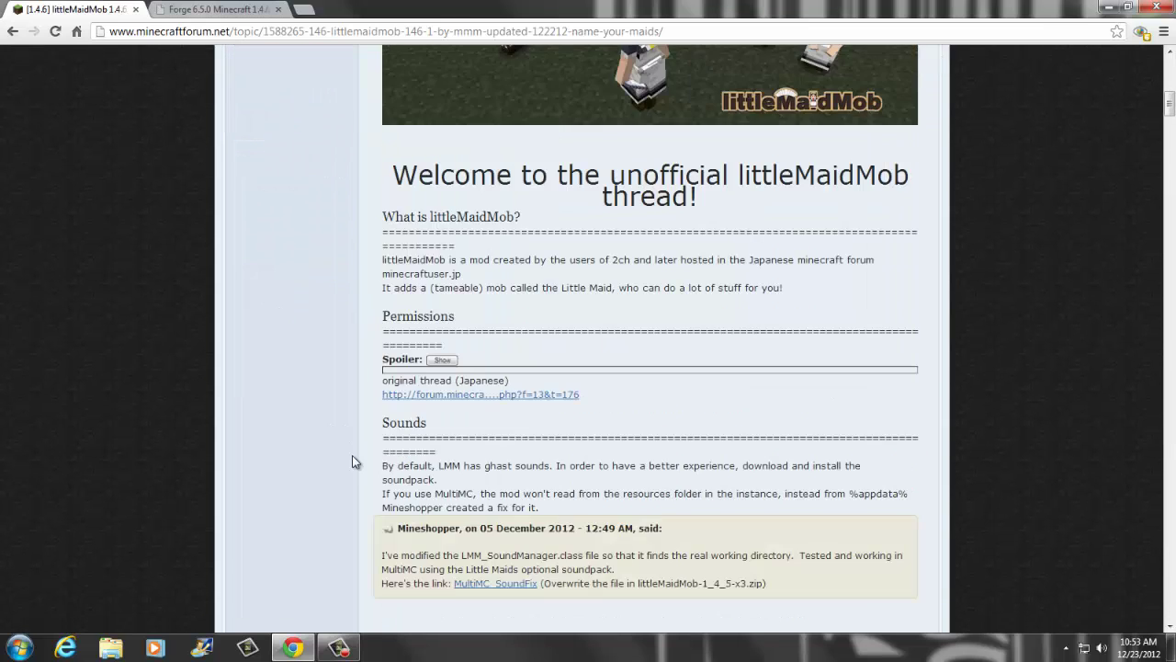
{"action": "scroll", "coordinate": [364, 453], "scroll_direction": "down", "scroll_amount": 3}
{"action": "scroll", "coordinate": [368, 446], "scroll_direction": "up", "scroll_amount": 8}
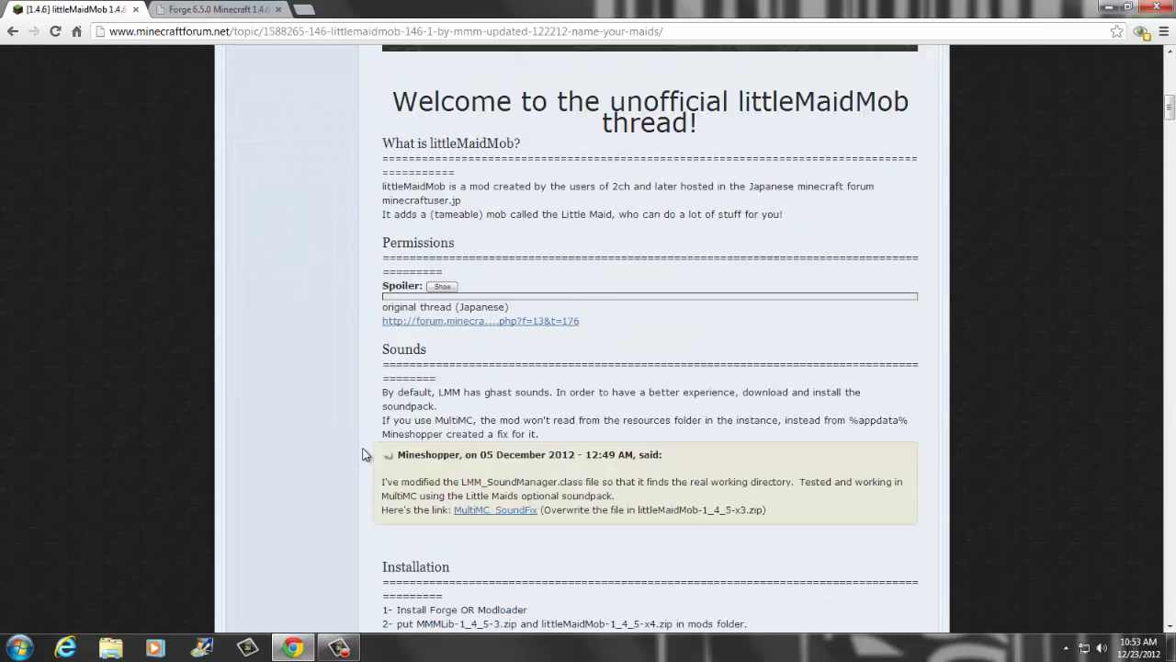
{"action": "scroll", "coordinate": [364, 435], "scroll_direction": "up", "scroll_amount": 7}
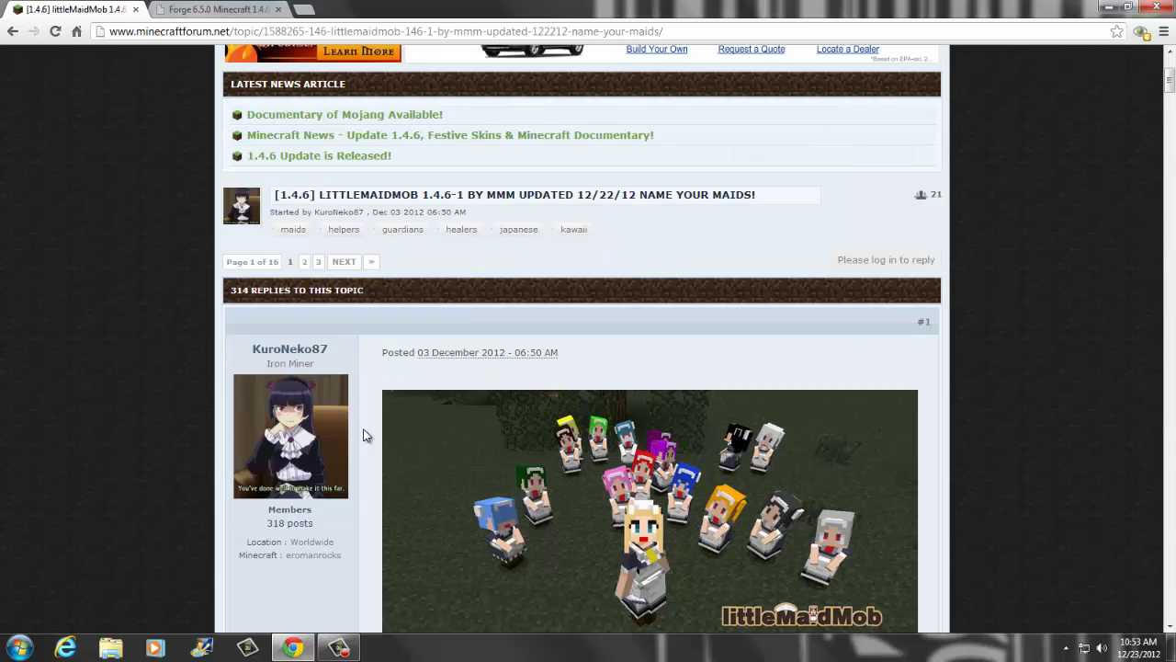
{"action": "scroll", "coordinate": [365, 432], "scroll_direction": "down", "scroll_amount": 3}
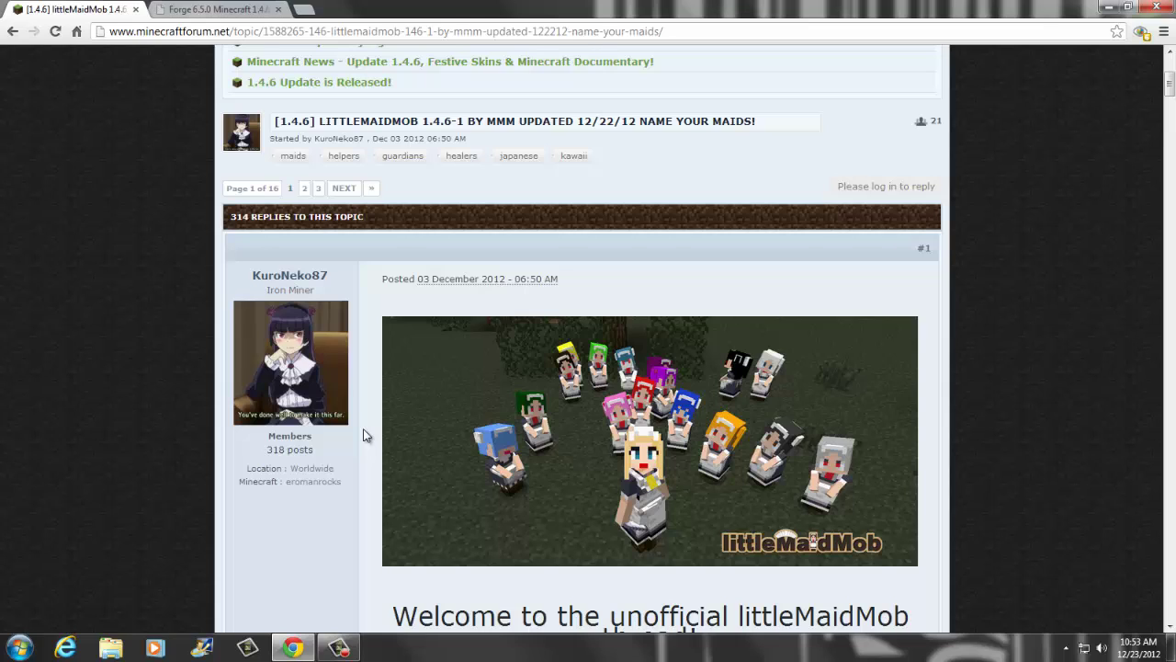
{"action": "scroll", "coordinate": [185, 387], "scroll_direction": "down", "scroll_amount": 2}
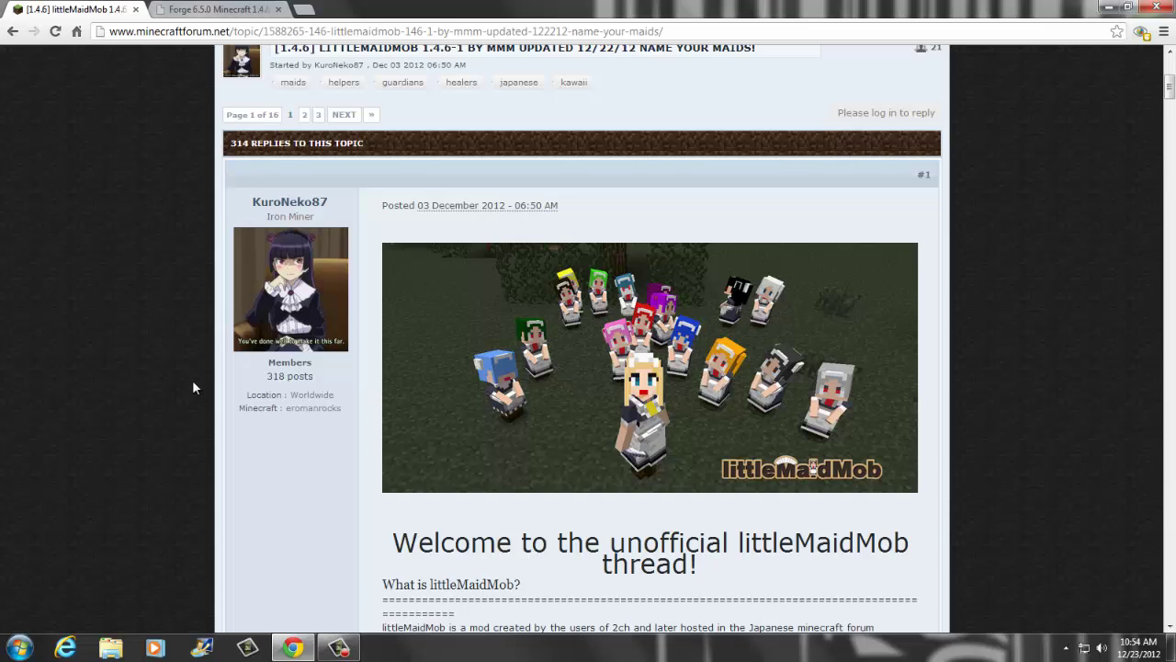
{"action": "scroll", "coordinate": [206, 424], "scroll_direction": "up", "scroll_amount": 3}
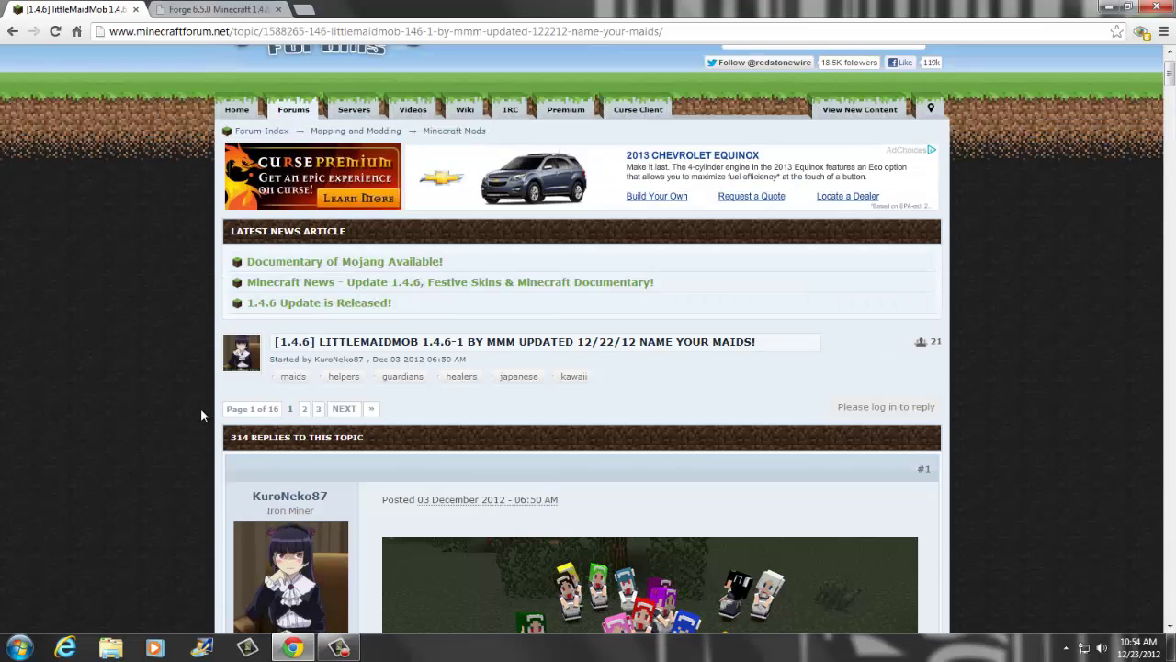
{"action": "scroll", "coordinate": [201, 407], "scroll_direction": "down", "scroll_amount": 3}
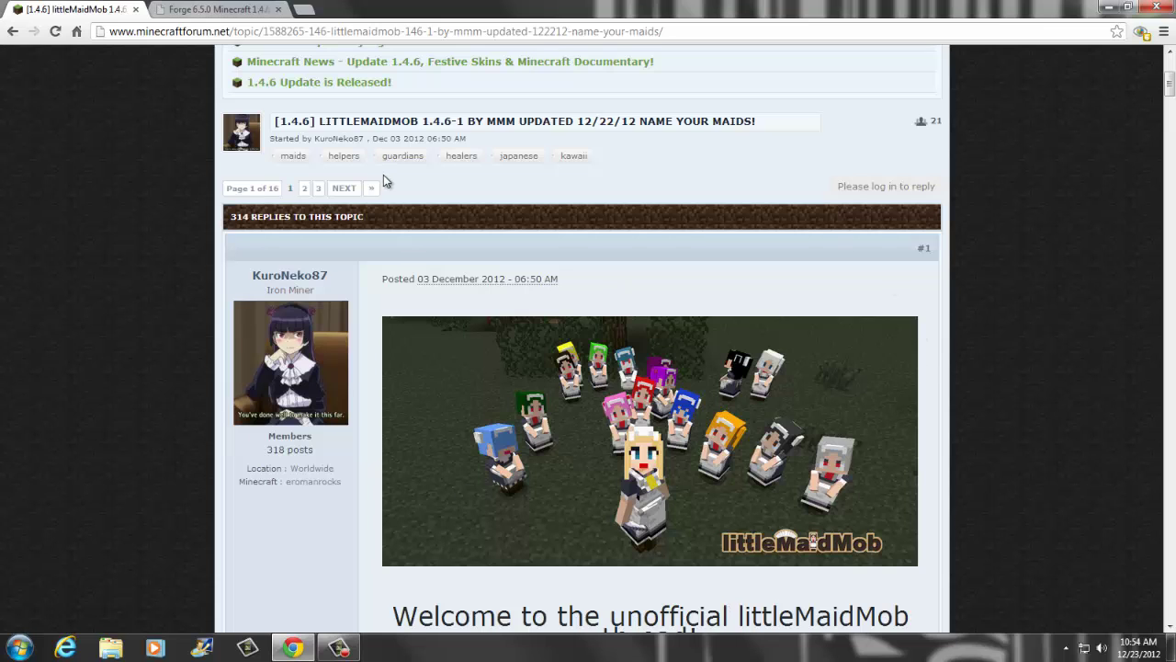
From the Downloads section, open the MMMLib, littleMaidMob and soundpack MediaFire links in new tabs.
{"action": "scroll", "coordinate": [445, 208], "scroll_direction": "down", "scroll_amount": 6}
{"action": "scroll", "coordinate": [445, 208], "scroll_direction": "down", "scroll_amount": 7}
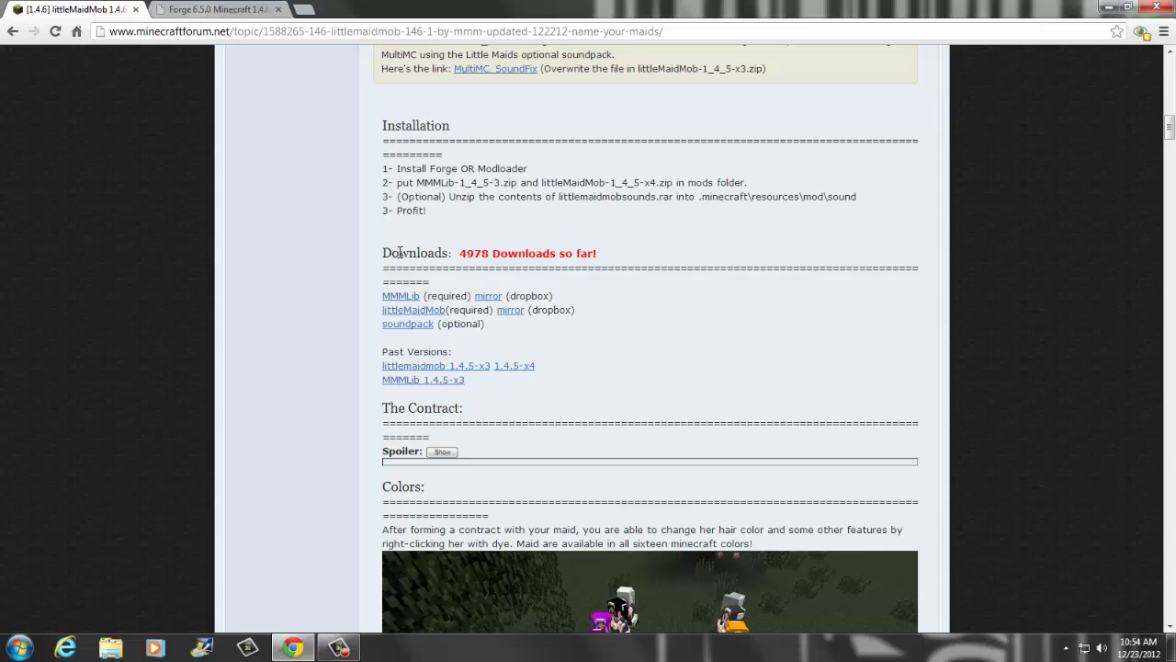
{"action": "mouse_move", "coordinate": [400, 252]}
{"action": "left_mouse_down"}
{"action": "mouse_move", "coordinate": [606, 256]}
{"action": "mouse_move", "coordinate": [400, 252]}
{"action": "left_mouse_up"}
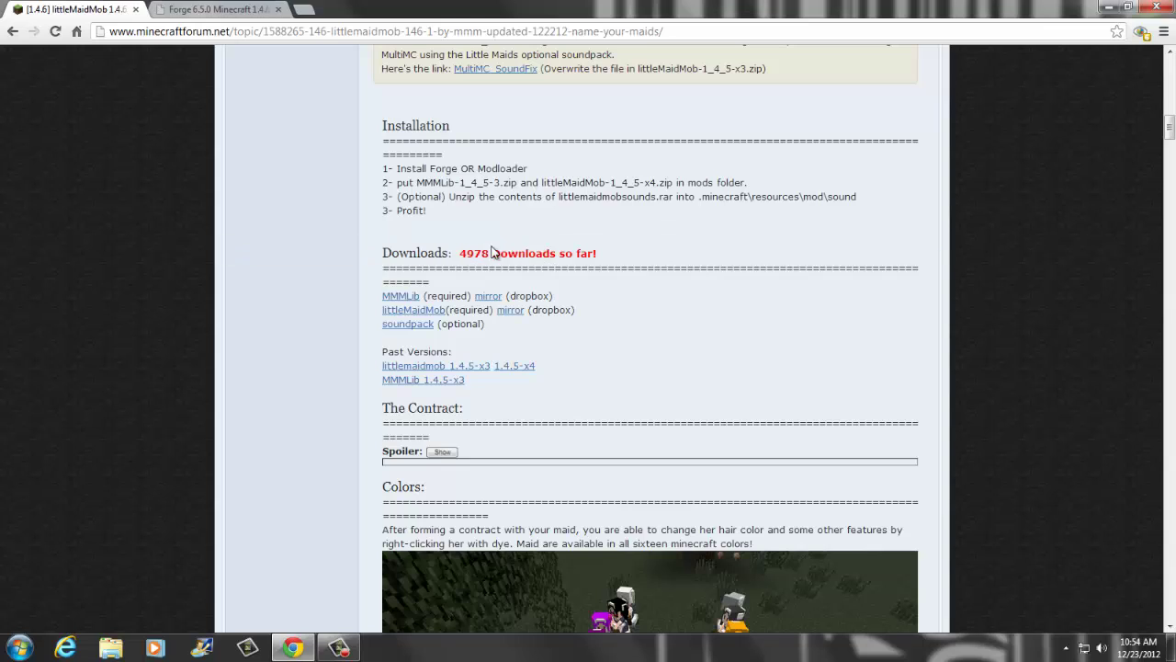
{"action": "right_click", "coordinate": [406, 296]}
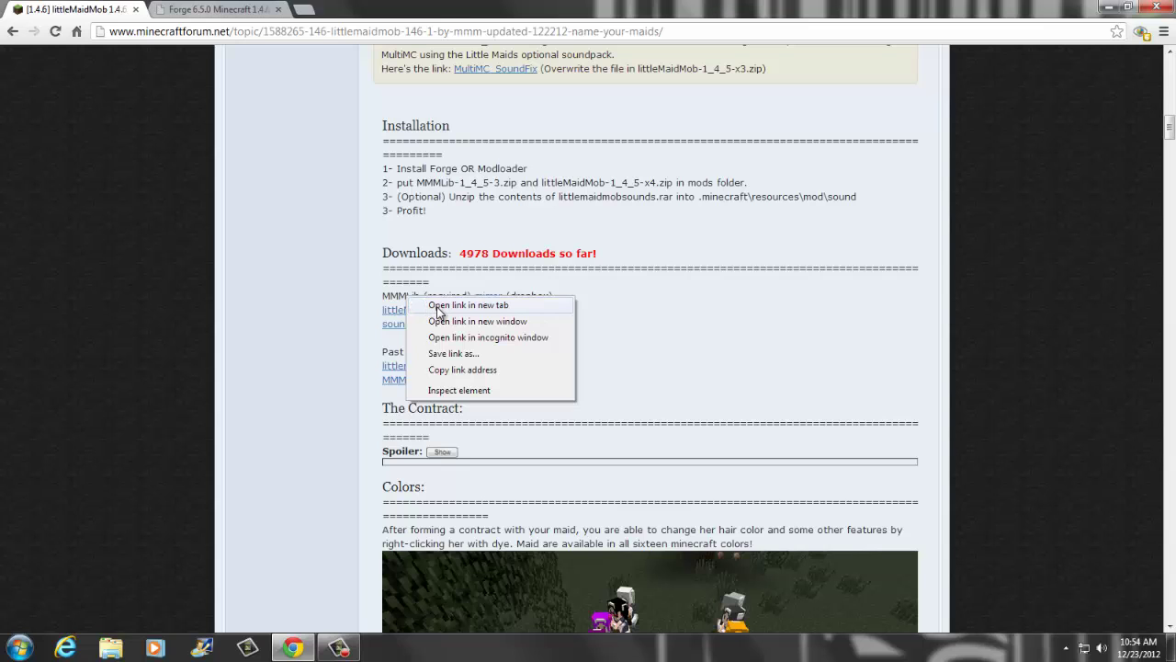
{"action": "left_click", "coordinate": [438, 307]}
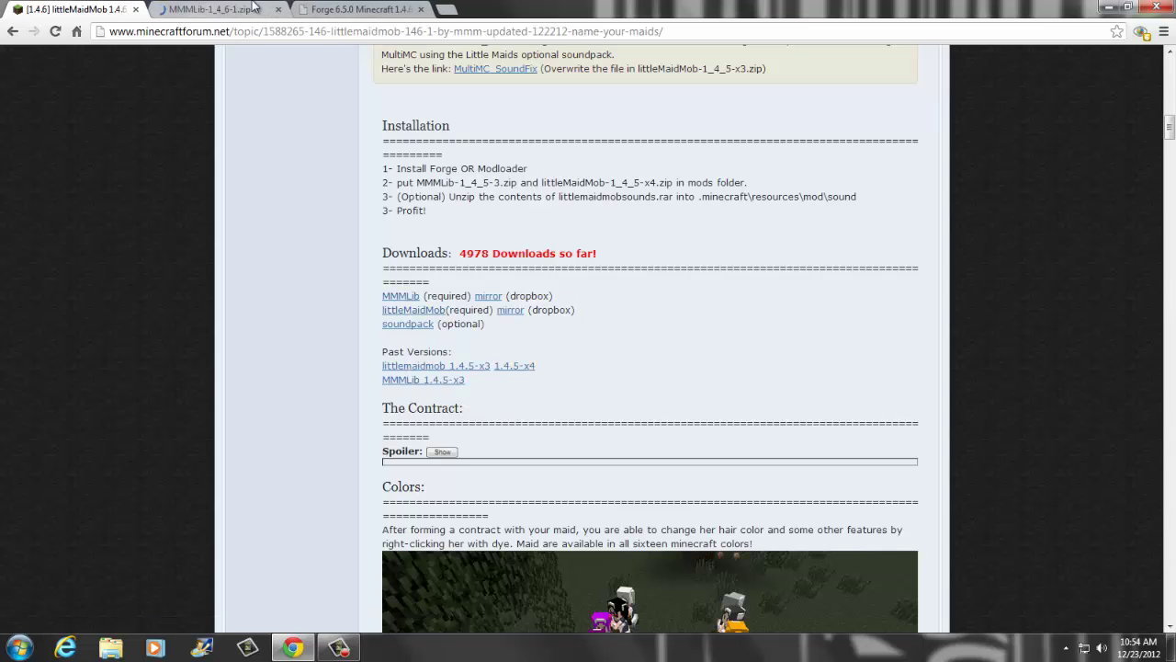
{"action": "left_click", "coordinate": [210, 8]}
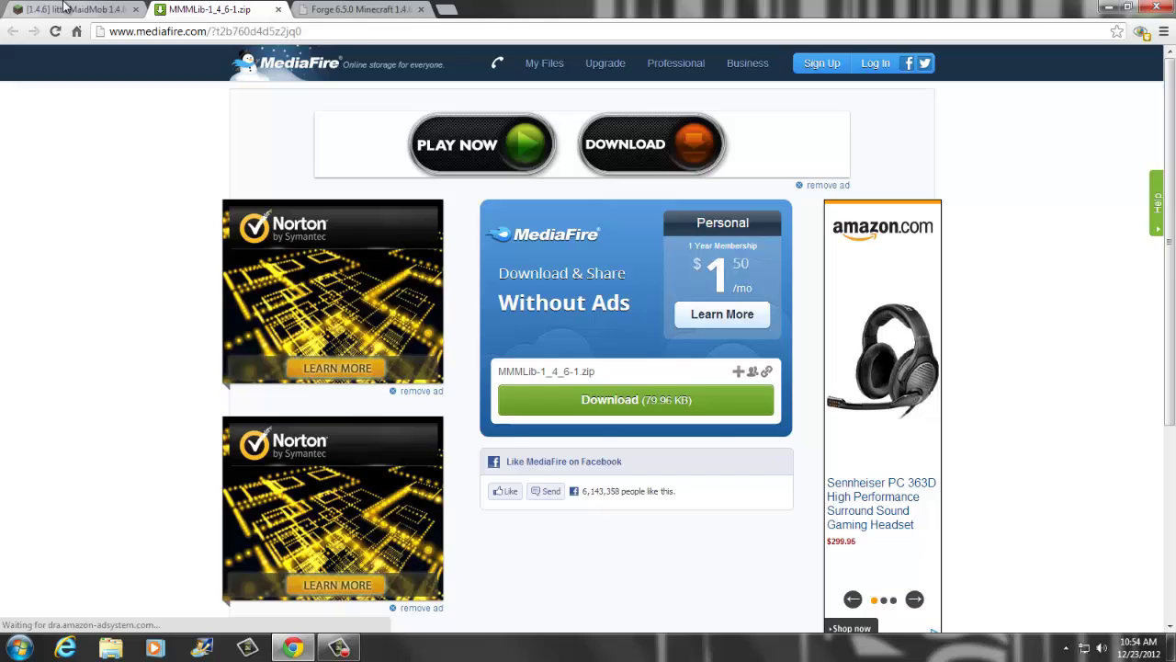
{"action": "left_click", "coordinate": [74, 9]}
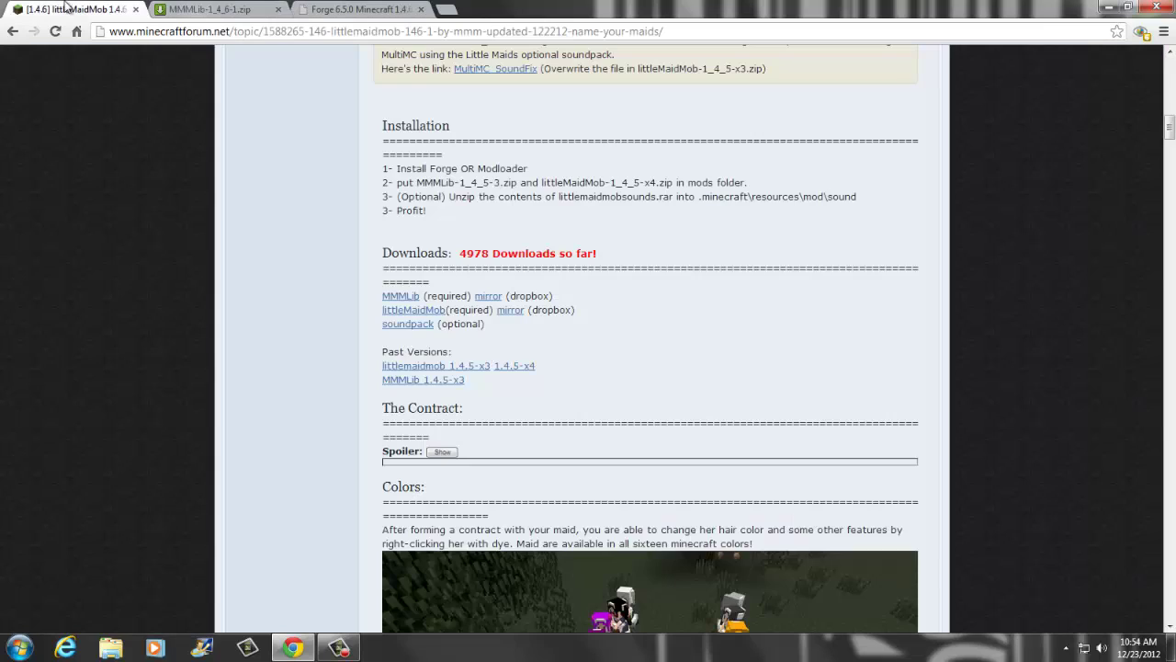
{"action": "right_click", "coordinate": [411, 315]}
{"action": "left_click", "coordinate": [454, 323]}
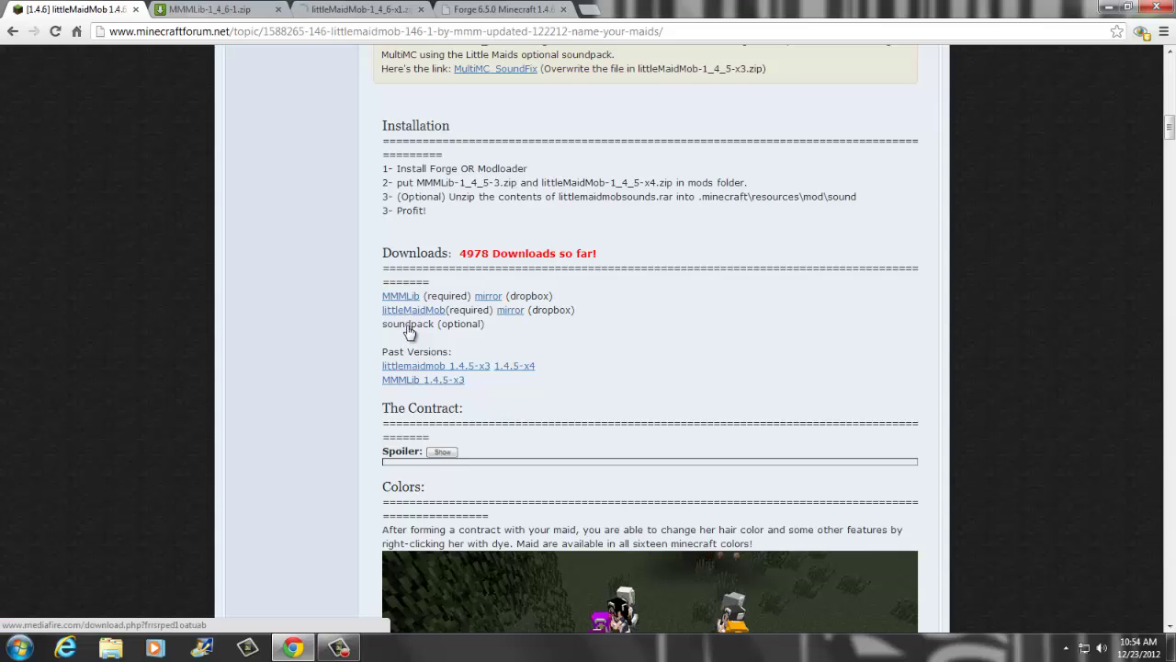
{"action": "right_click", "coordinate": [408, 327]}
{"action": "left_click", "coordinate": [416, 333]}
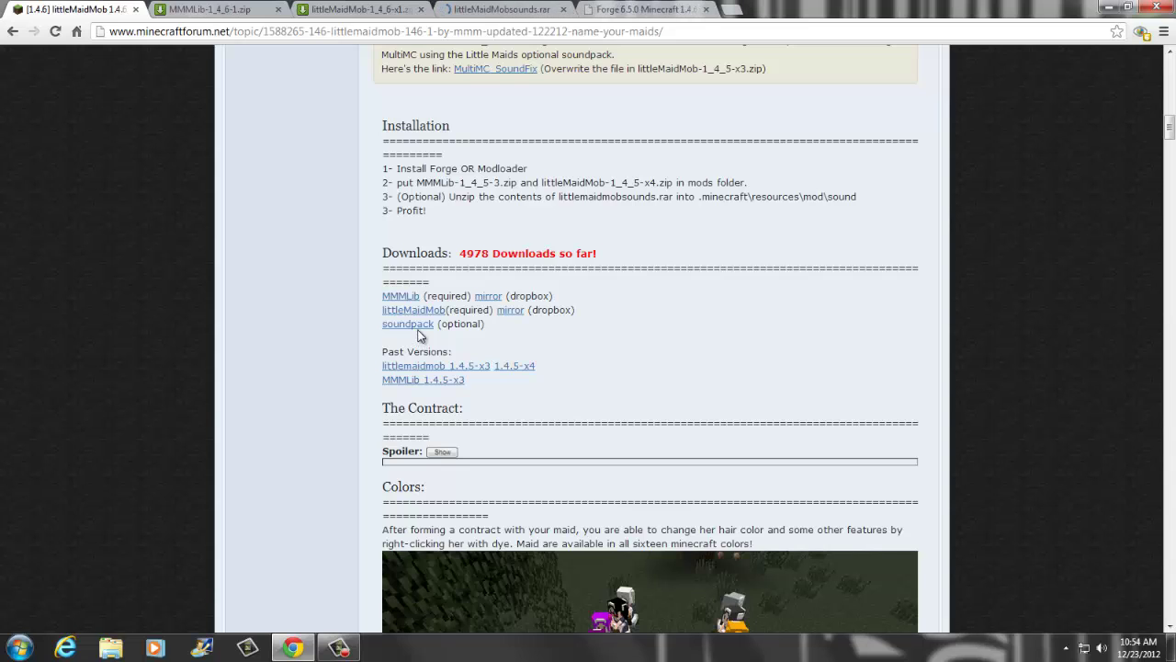
Download MMMLib-1_4_6-1.zip, littleMaidMob-1_4_6-x1.zip and littleMaidMobsounds.rar from their MediaFire pages.
{"action": "left_click", "coordinate": [211, 8]}
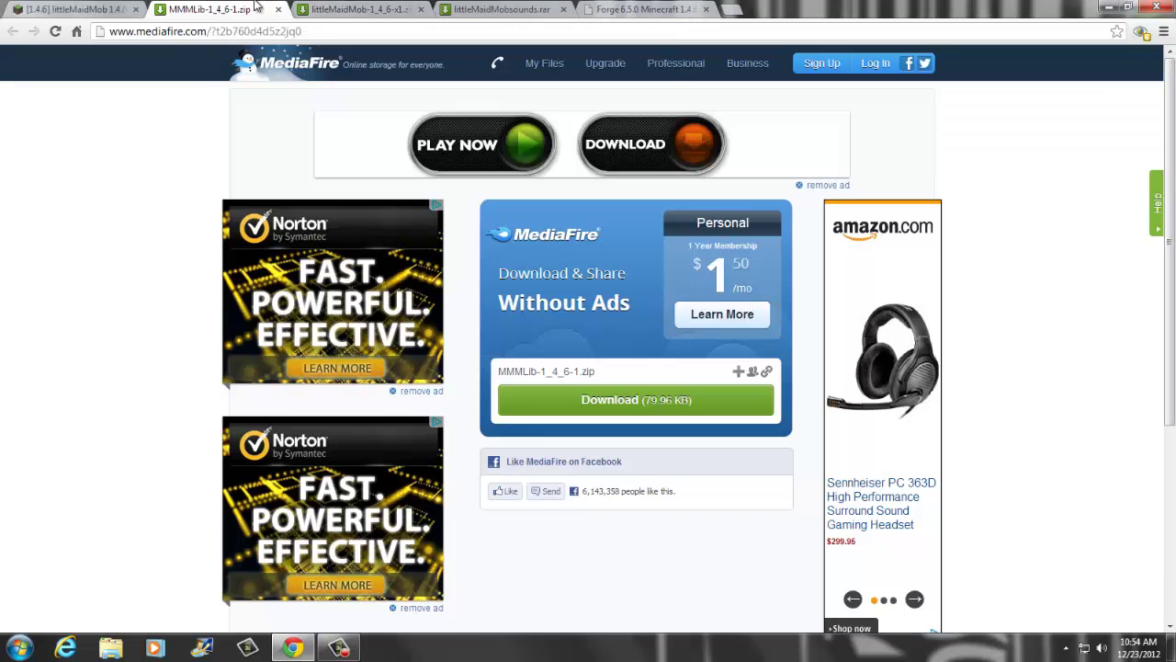
{"action": "left_click", "coordinate": [585, 405]}
{"action": "left_click", "coordinate": [349, 8]}
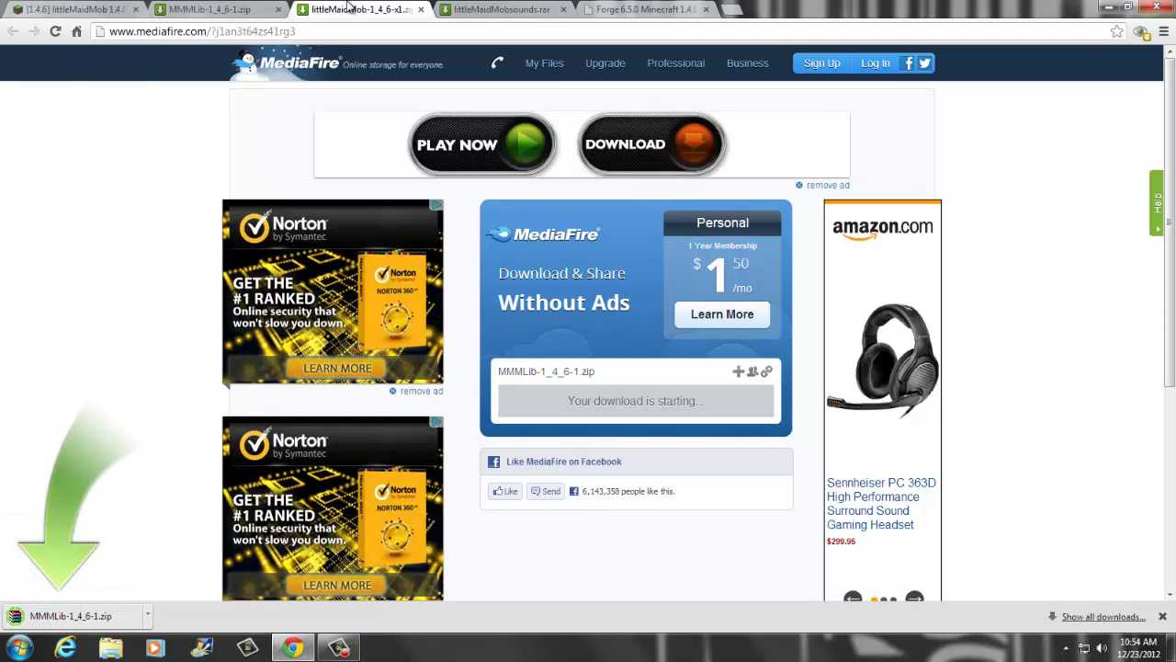
{"action": "left_click", "coordinate": [588, 406]}
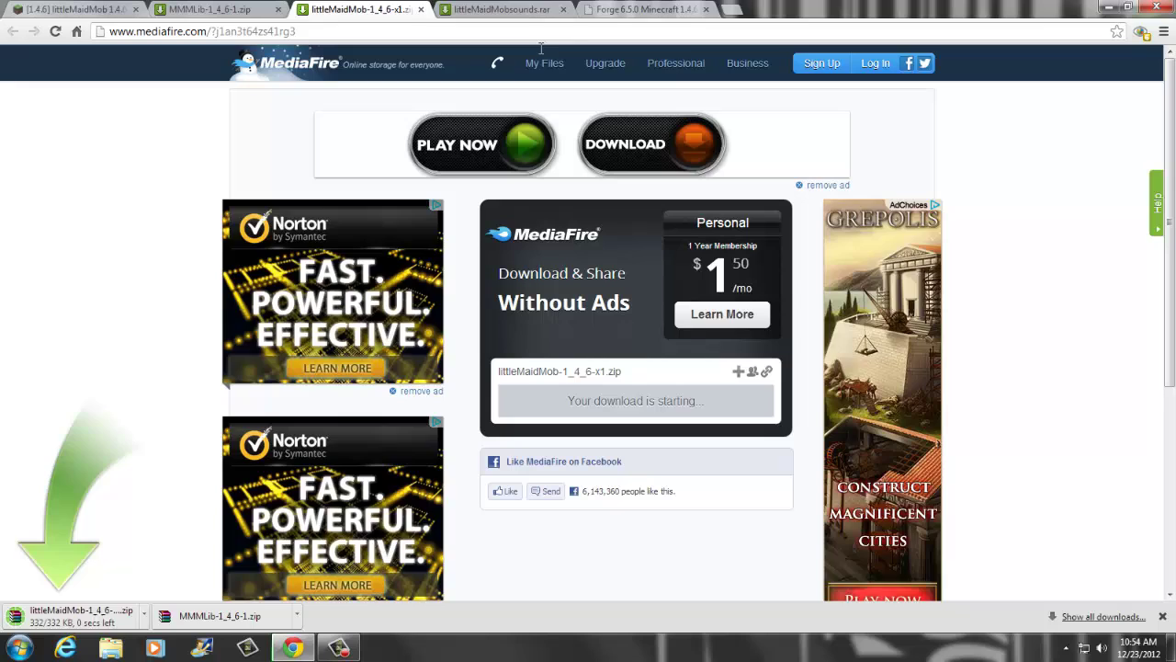
{"action": "left_click", "coordinate": [501, 10]}
{"action": "left_click", "coordinate": [599, 403]}
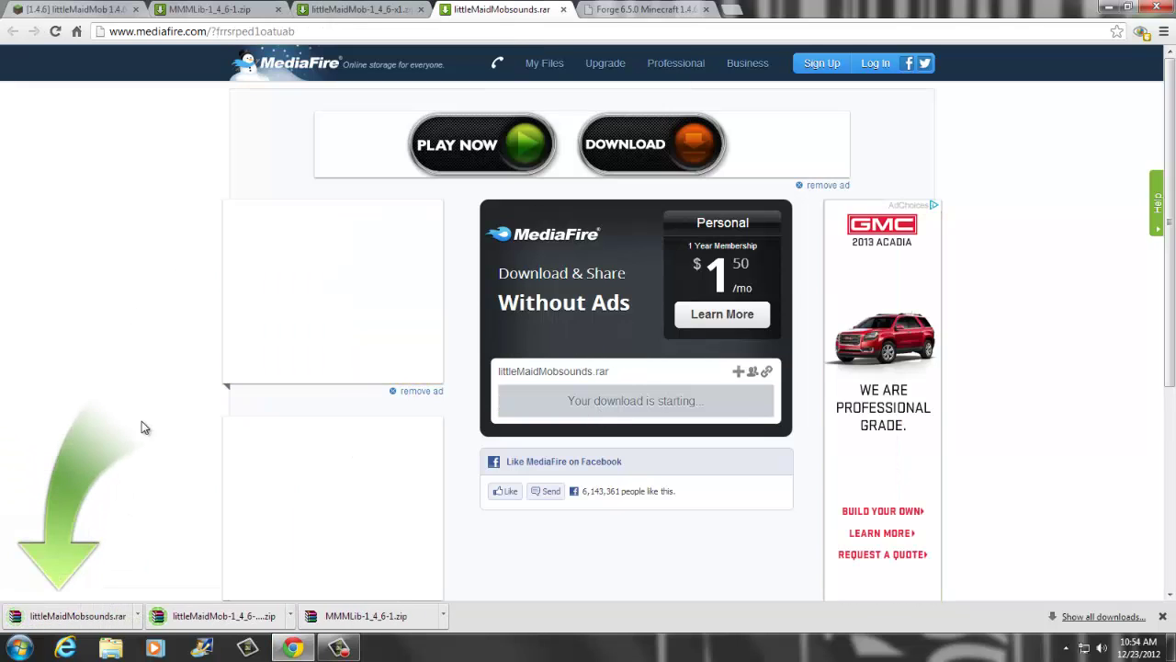
Close the three MediaFire tabs and switch to the Forge 6.5.0 topic.
{"action": "left_click", "coordinate": [277, 9]}
{"action": "left_click", "coordinate": [277, 9]}
{"action": "left_click", "coordinate": [277, 10]}
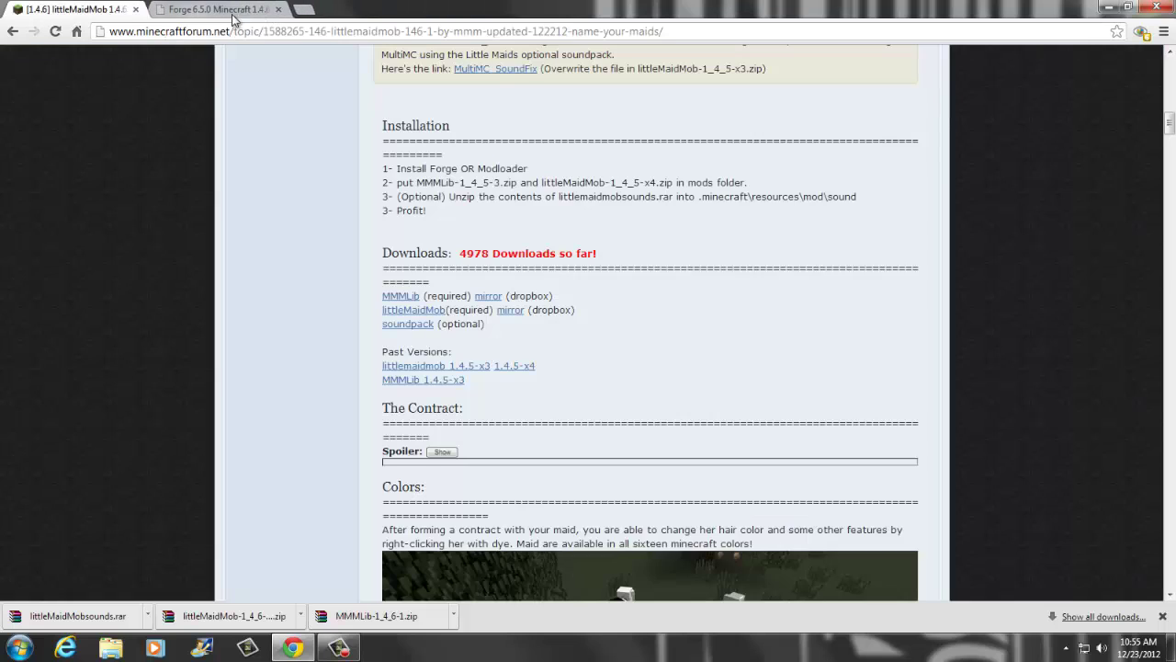
{"action": "left_click", "coordinate": [198, 8]}
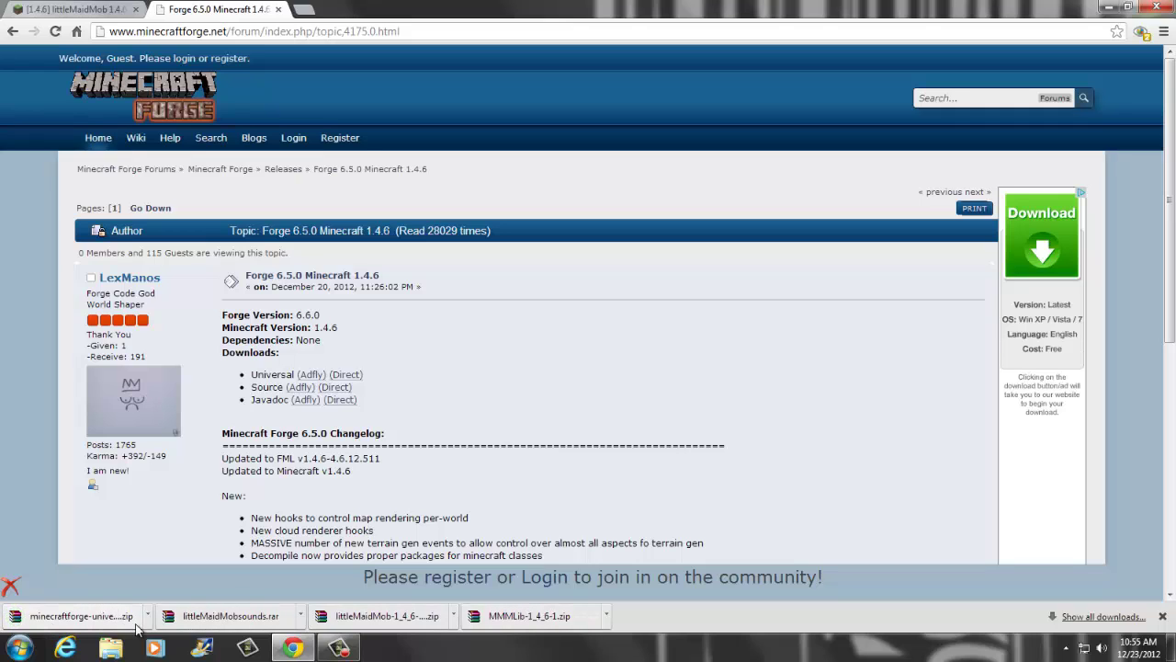
Open minecraftforge-universal-1.4.6-6.5.0.467.zip in WinRAR, then minimise WinRAR and Chrome.
{"action": "left_click", "coordinate": [61, 621]}
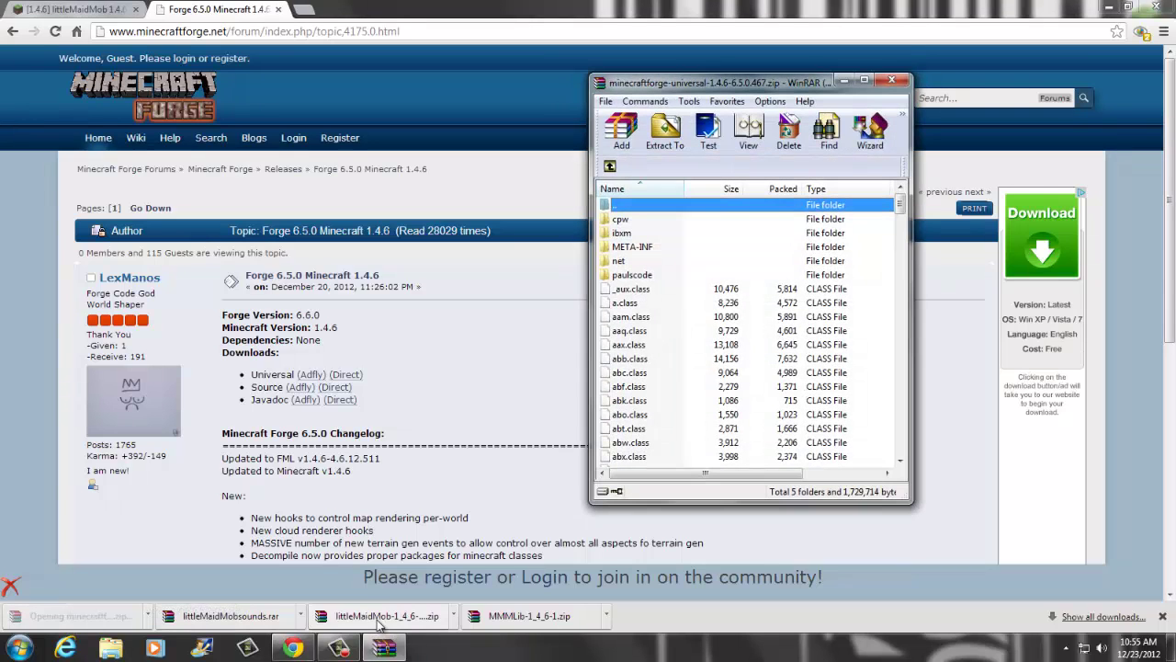
{"action": "left_click", "coordinate": [864, 229]}
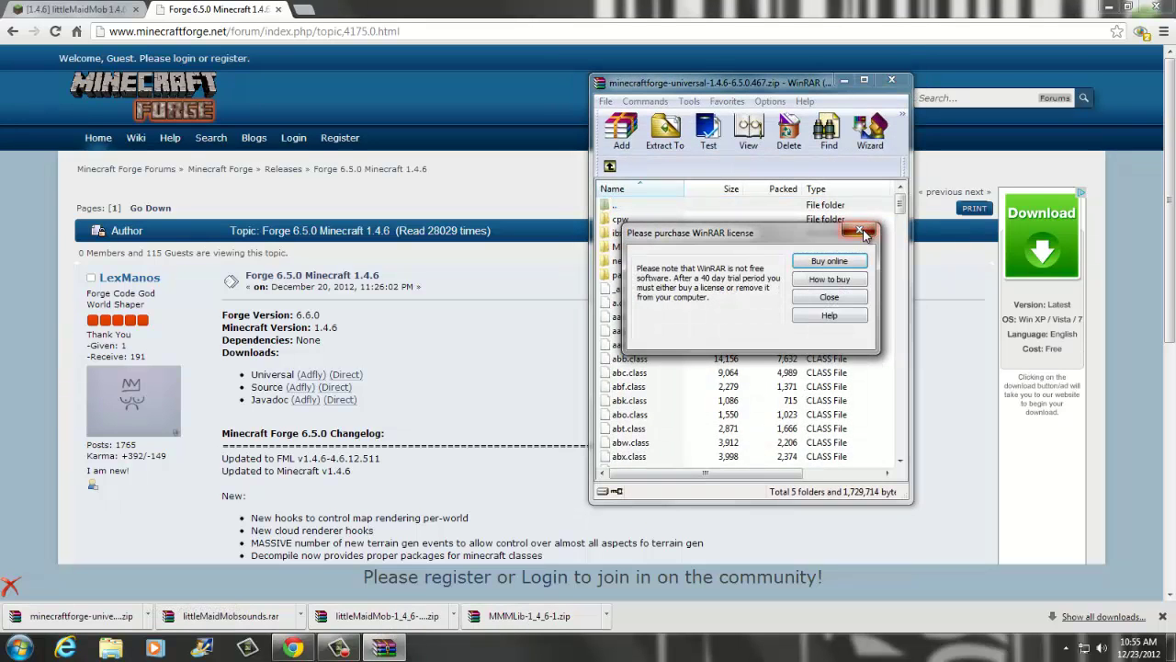
{"action": "left_click", "coordinate": [864, 80]}
{"action": "left_click", "coordinate": [1110, 8]}
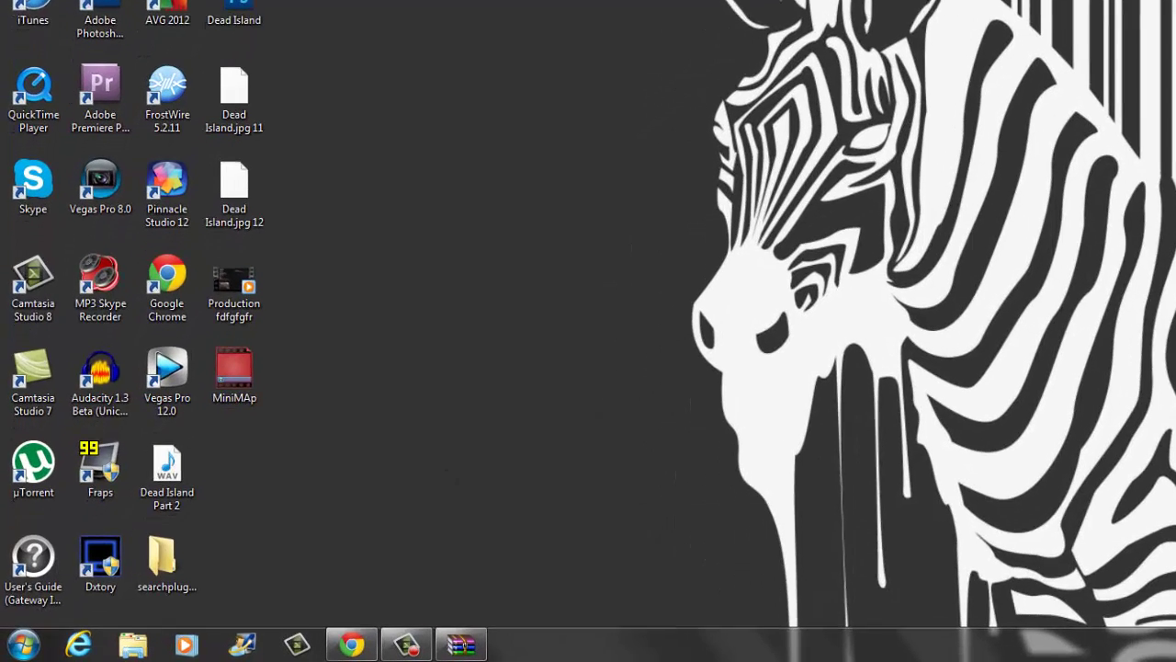
Go through %appdata to the .minecraft\bin folder and bring up Open with for minecraft.jar.
{"action": "left_click", "coordinate": [22, 646]}
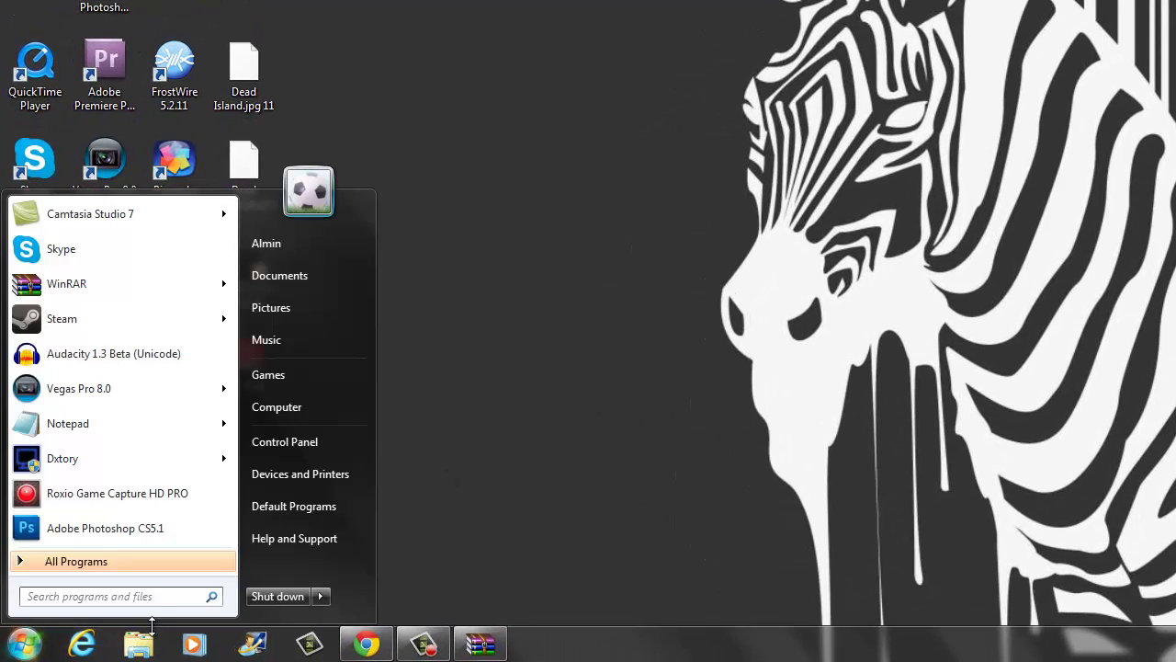
{"action": "left_click", "coordinate": [158, 595]}
{"action": "type", "text": "%appdata"}
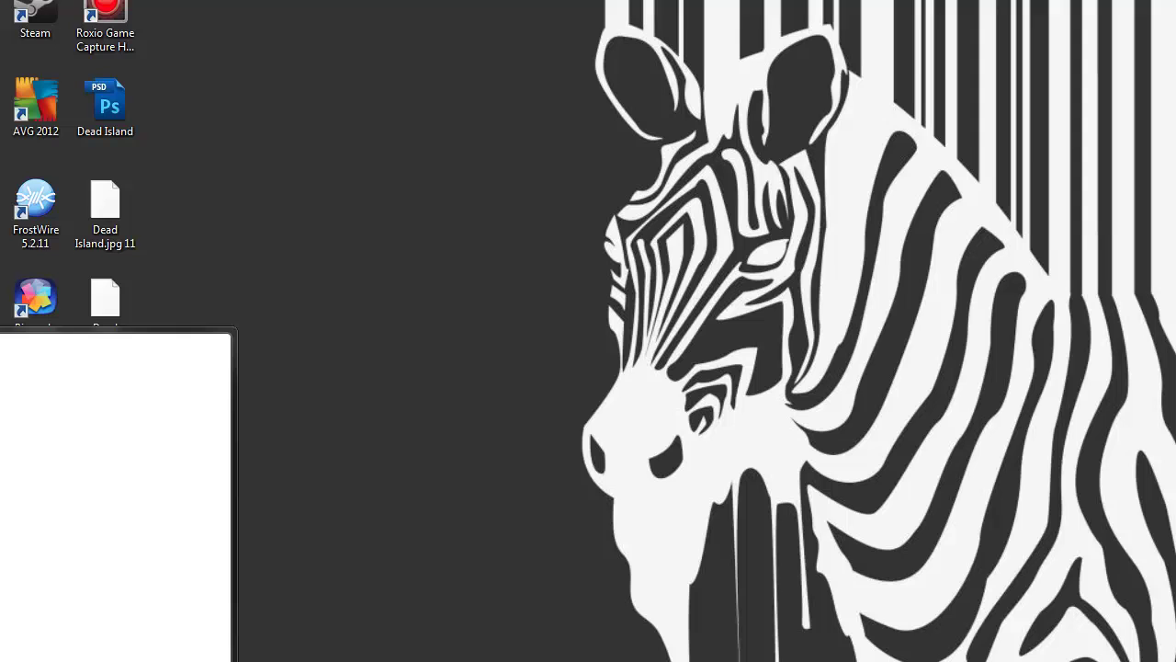
{"action": "key", "text": "Return"}
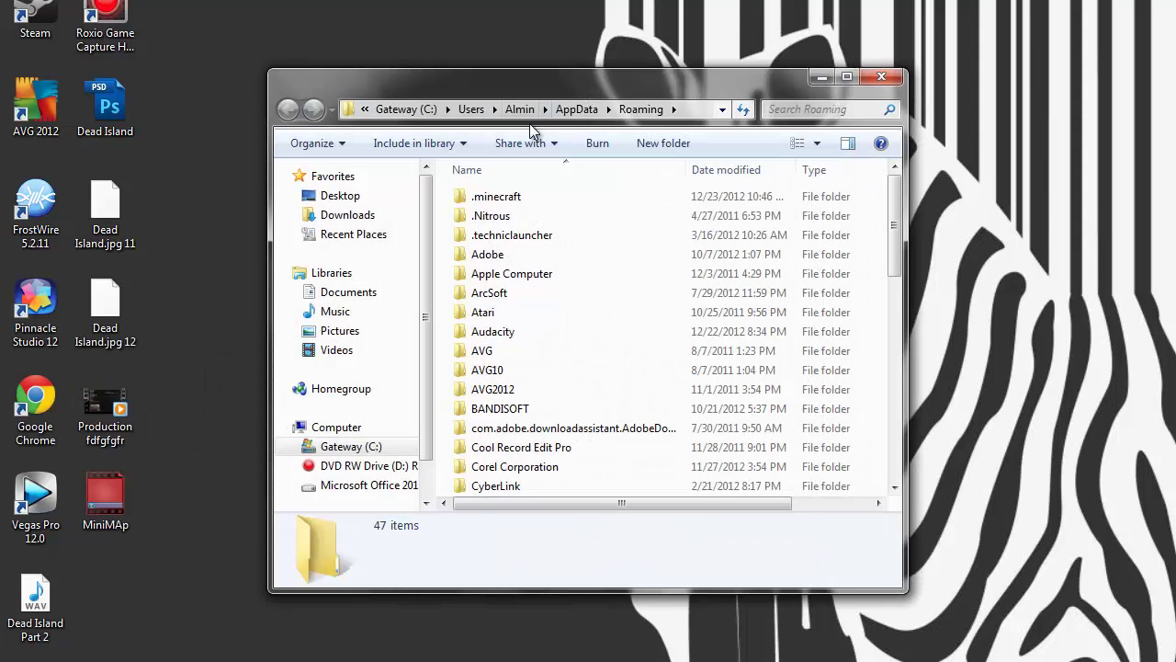
{"action": "double_click", "coordinate": [511, 198]}
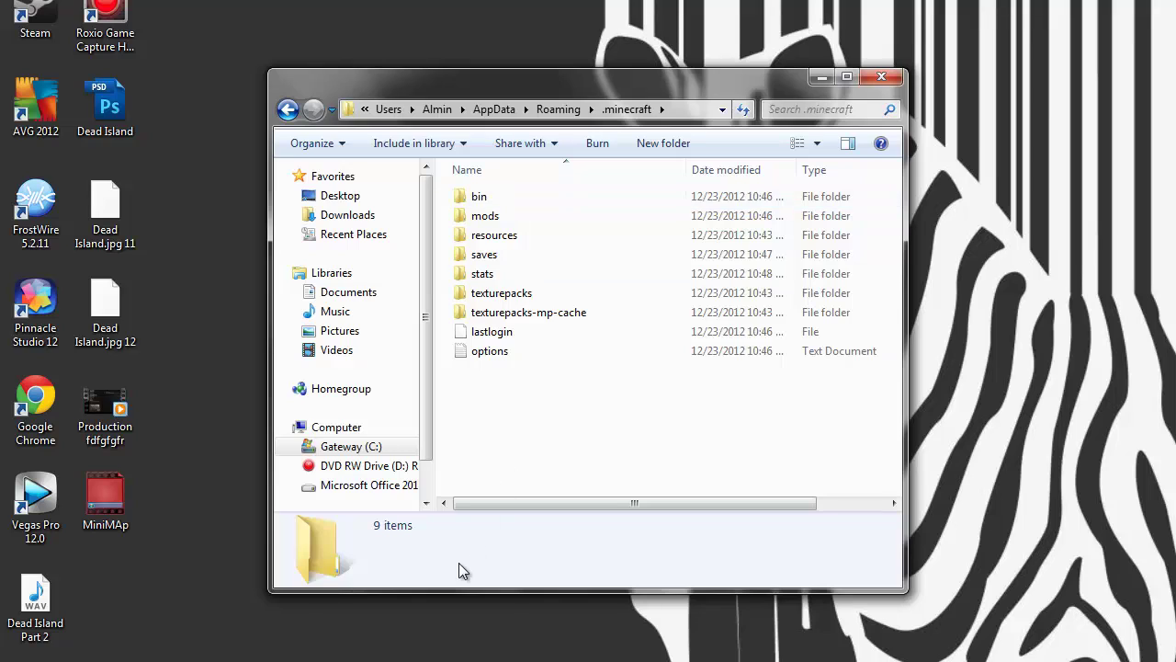
{"action": "double_click", "coordinate": [526, 199]}
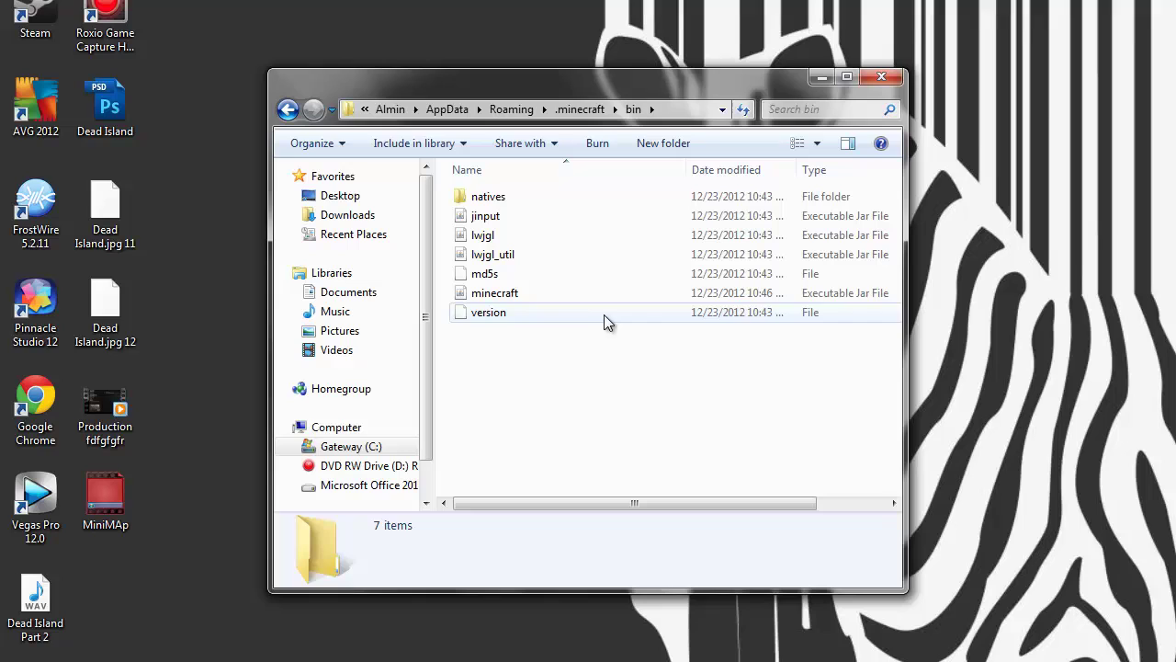
{"action": "right_click", "coordinate": [557, 295]}
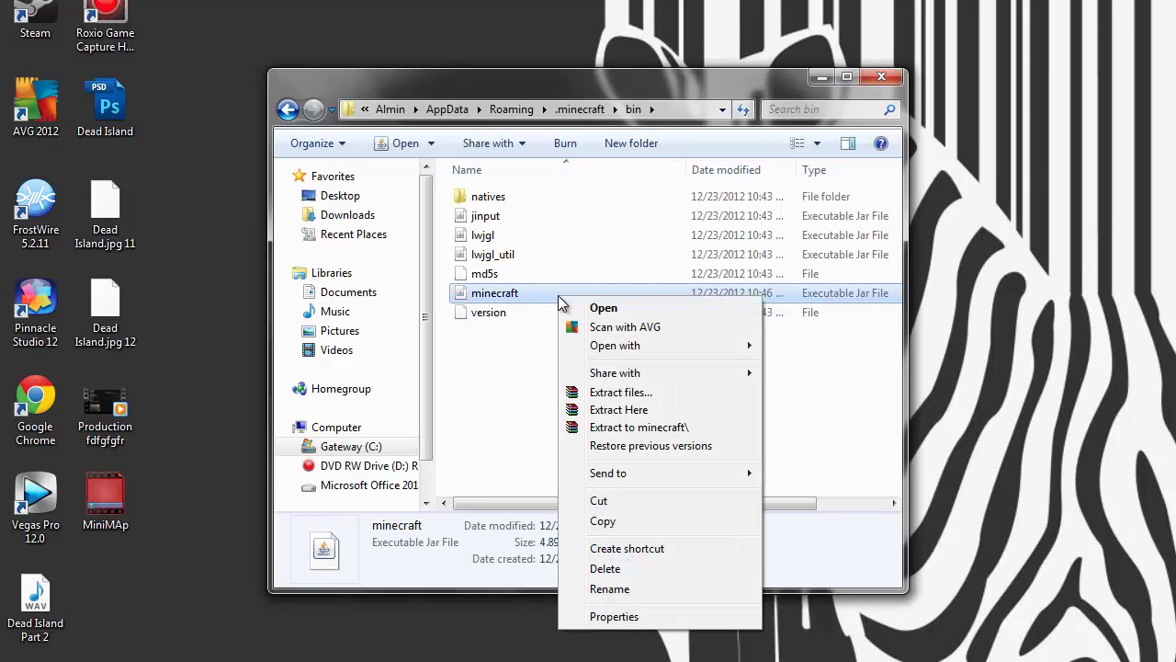
{"action": "mouse_move", "coordinate": [700, 344]}
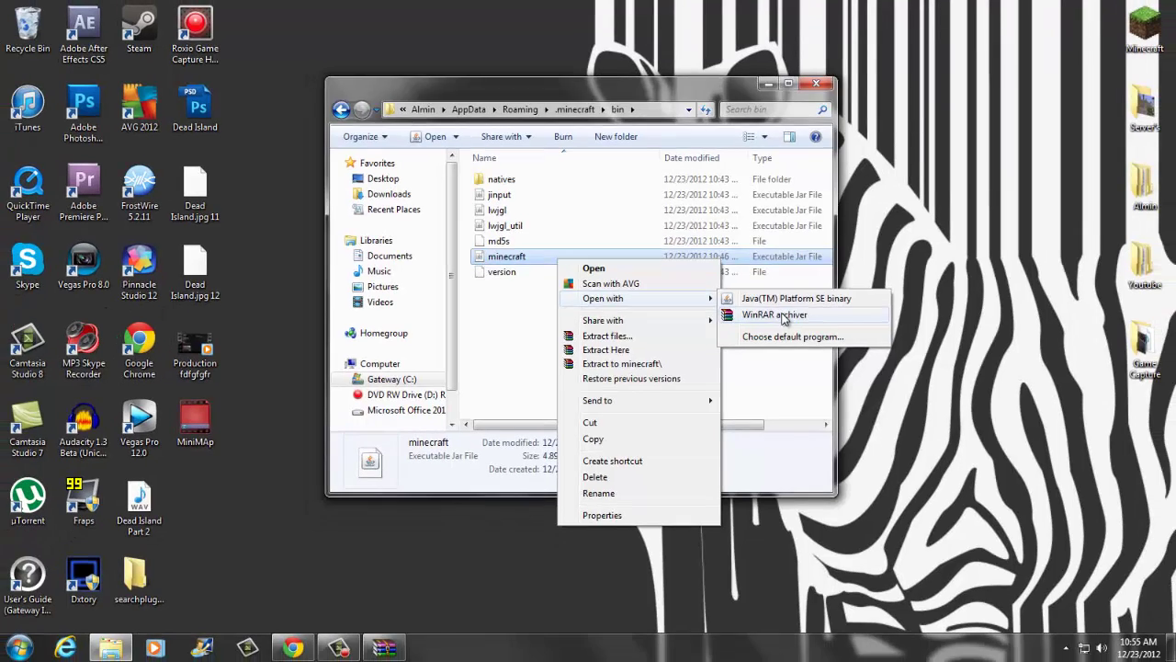
Open minecraft.jar in WinRAR and arrange it beside the bin folder window.
{"action": "left_click", "coordinate": [830, 366]}
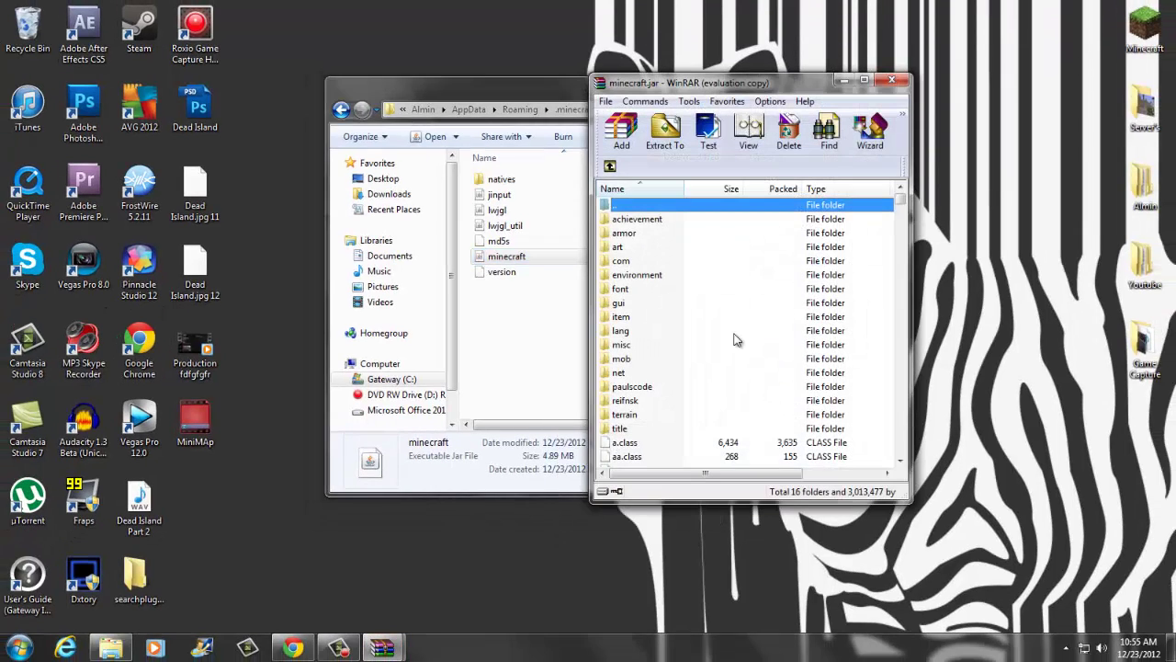
{"action": "left_click", "coordinate": [864, 254]}
{"action": "left_click_drag", "start_coordinate": [773, 89], "coordinate": [428, 54]}
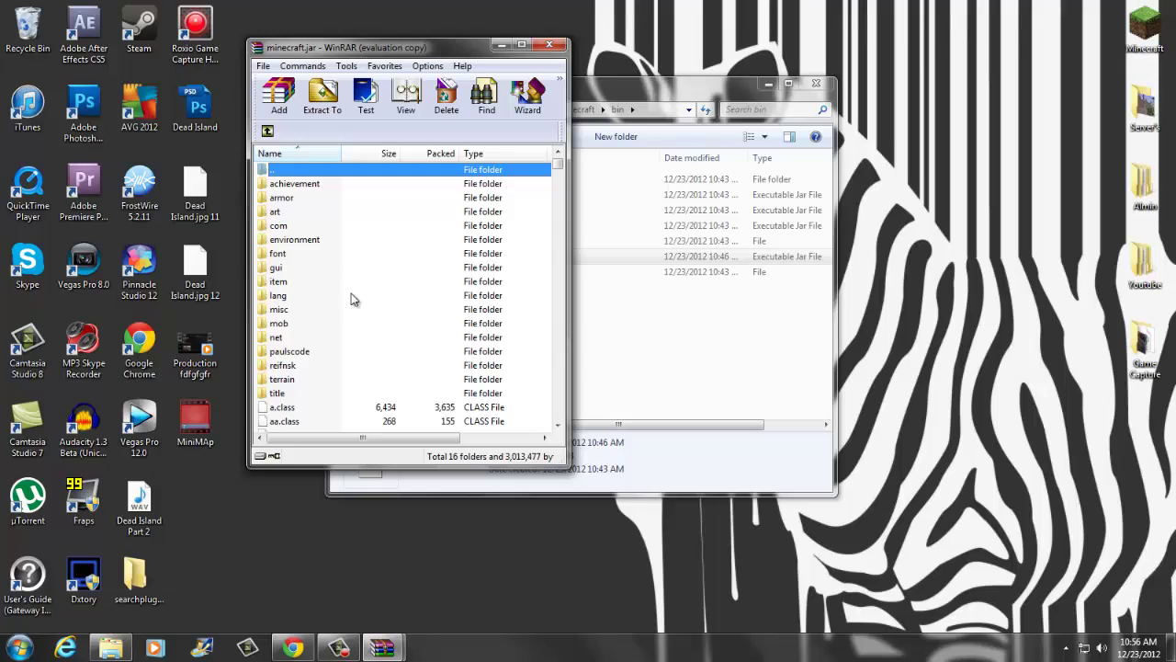
{"action": "left_click_drag", "start_coordinate": [717, 88], "coordinate": [1019, 74]}
Copy every file from the Forge universal archive into minecraft.jar.
{"action": "mouse_move", "coordinate": [382, 648]}
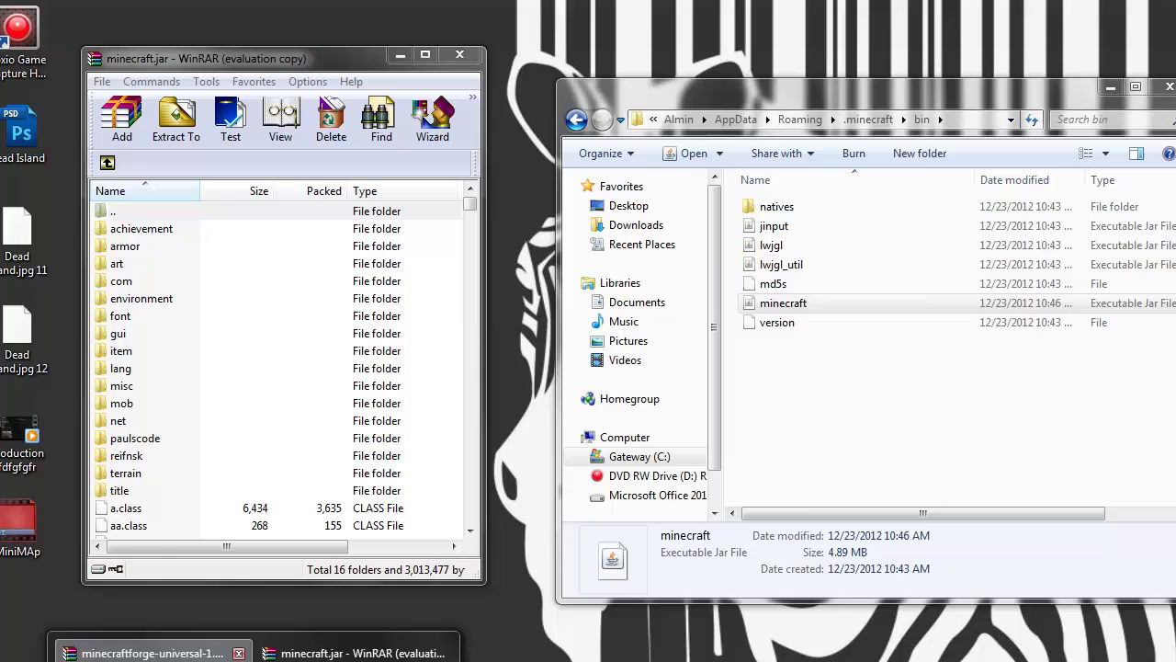
{"action": "left_click", "coordinate": [354, 561]}
{"action": "left_click", "coordinate": [752, 439]}
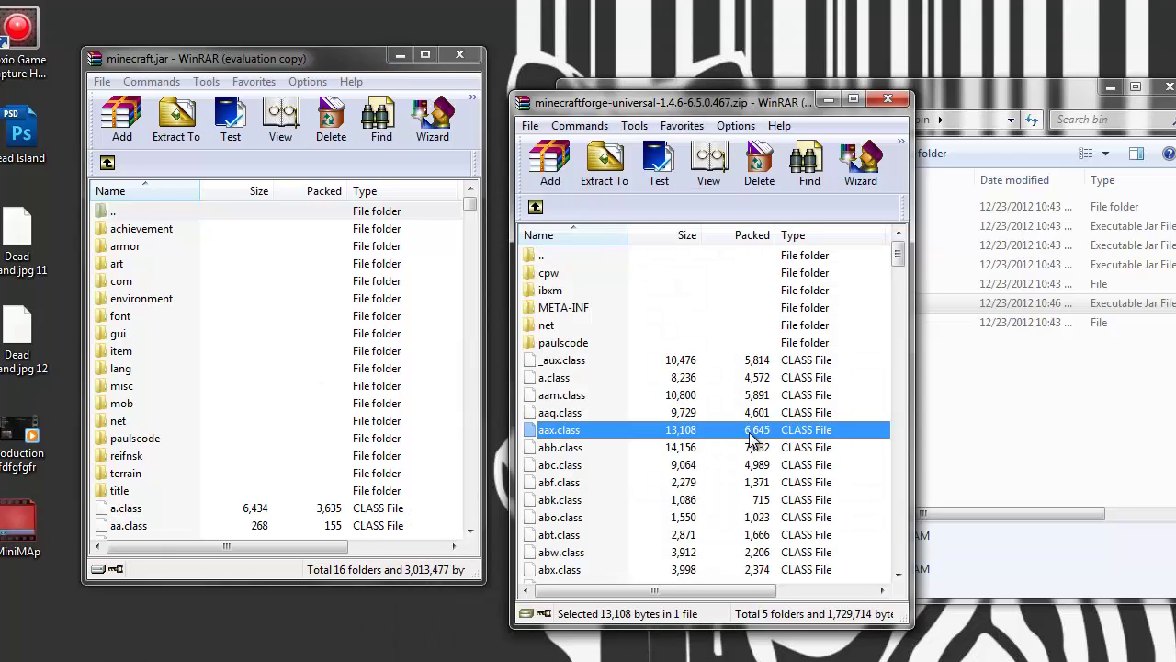
{"action": "key", "text": "ctrl+a"}
{"action": "left_click_drag", "start_coordinate": [752, 439], "coordinate": [262, 524]}
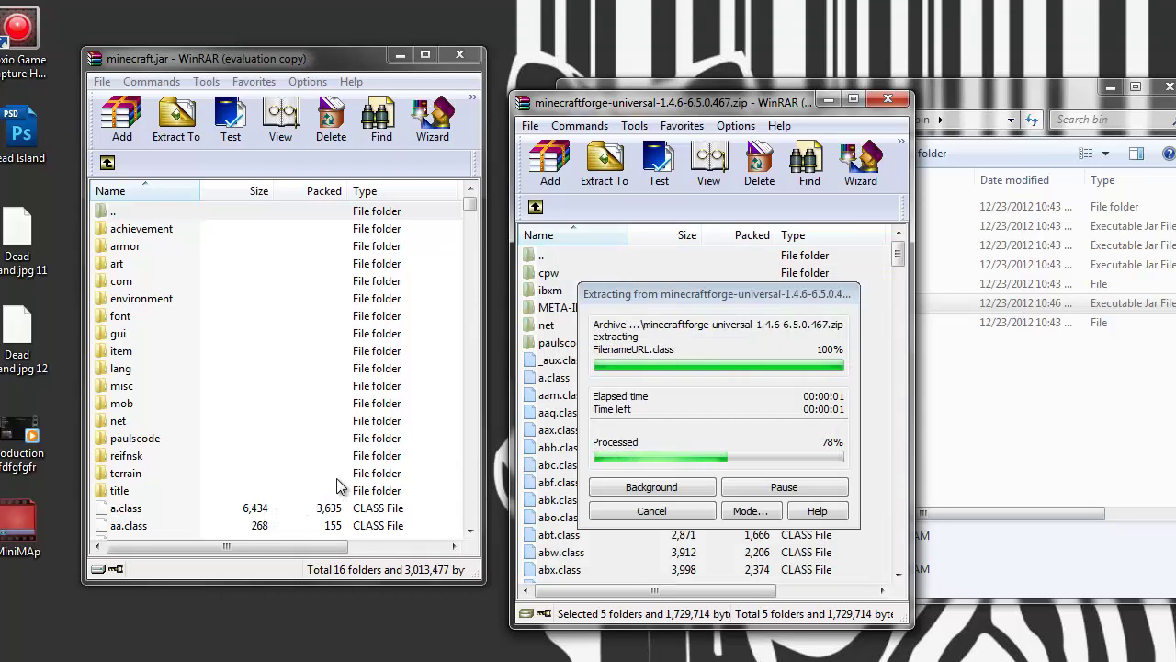
{"action": "left_click", "coordinate": [307, 474]}
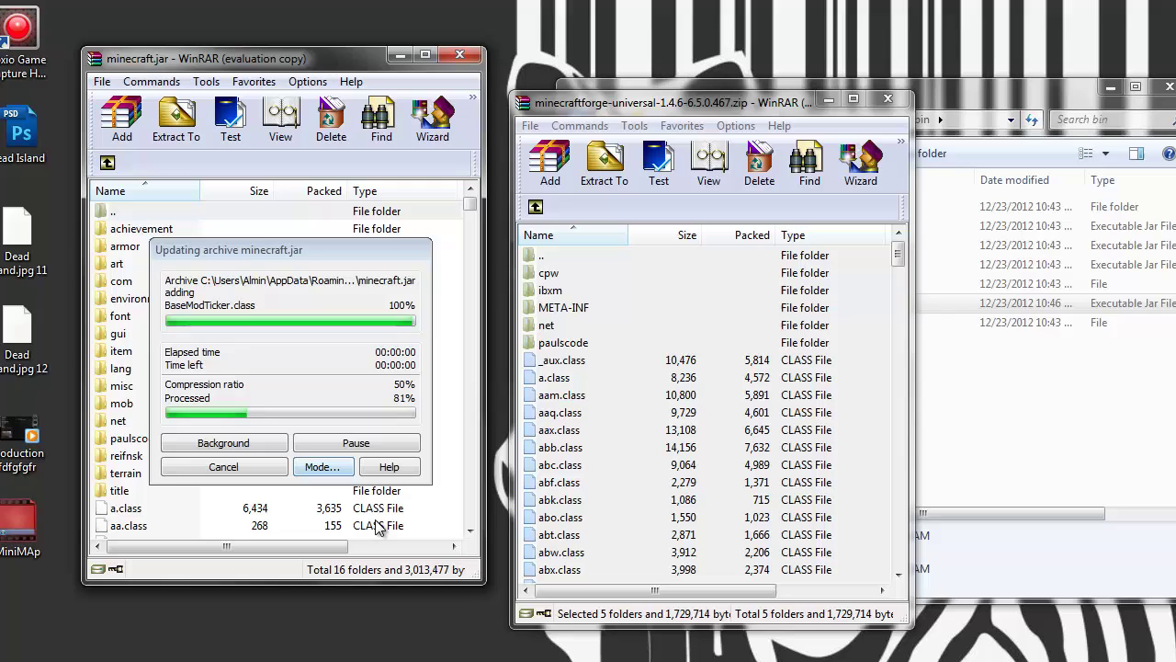
Delete the META-INF folder from minecraft.jar and close both archive windows.
{"action": "left_click", "coordinate": [140, 420]}
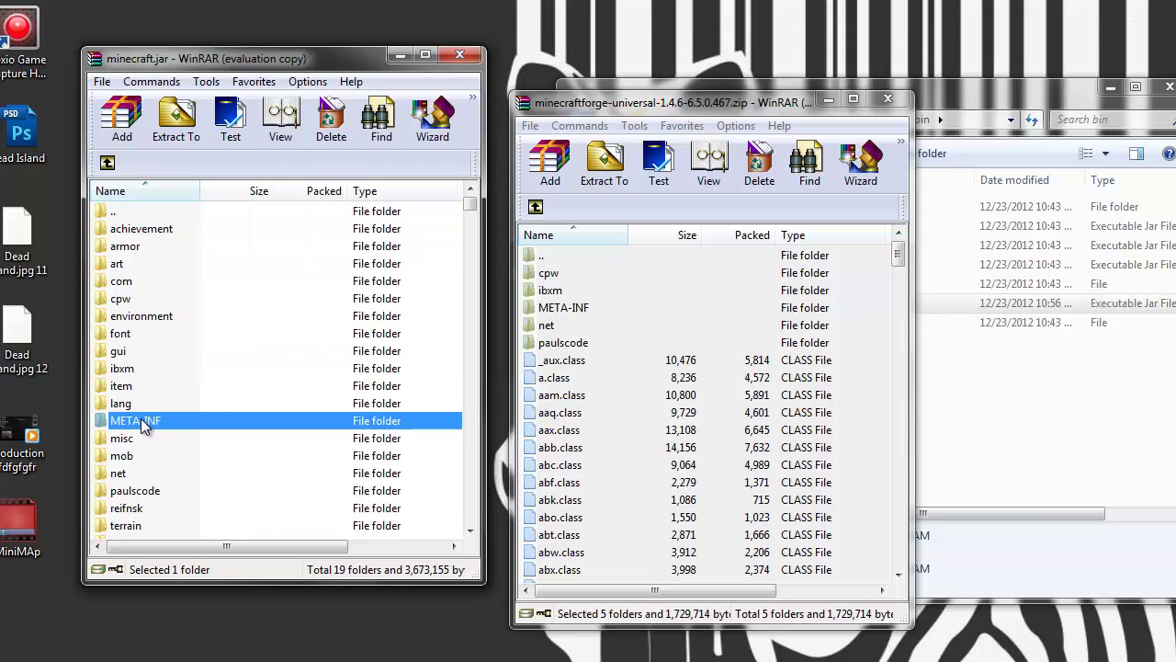
{"action": "left_click", "coordinate": [321, 140]}
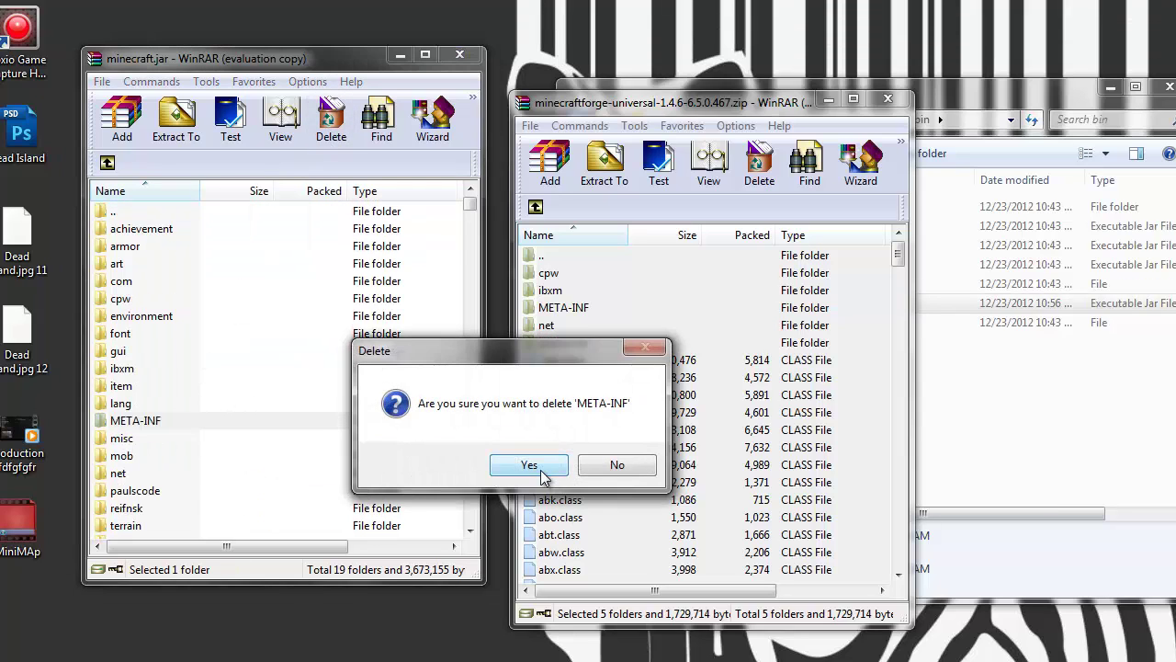
{"action": "left_click", "coordinate": [540, 467]}
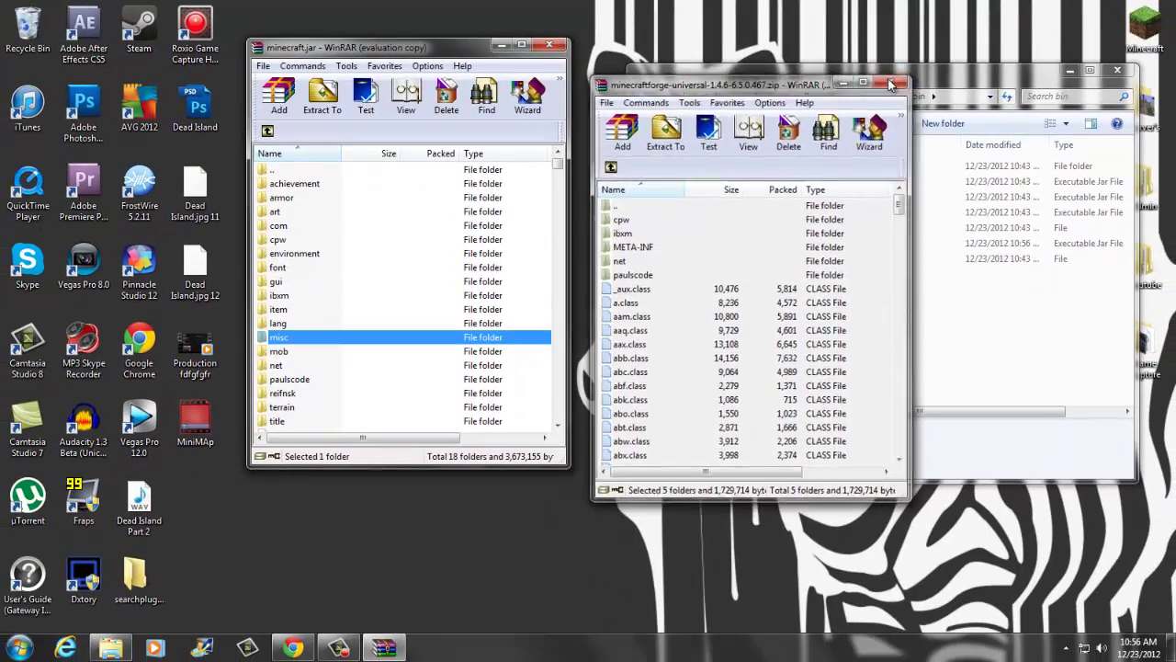
{"action": "left_click", "coordinate": [887, 99]}
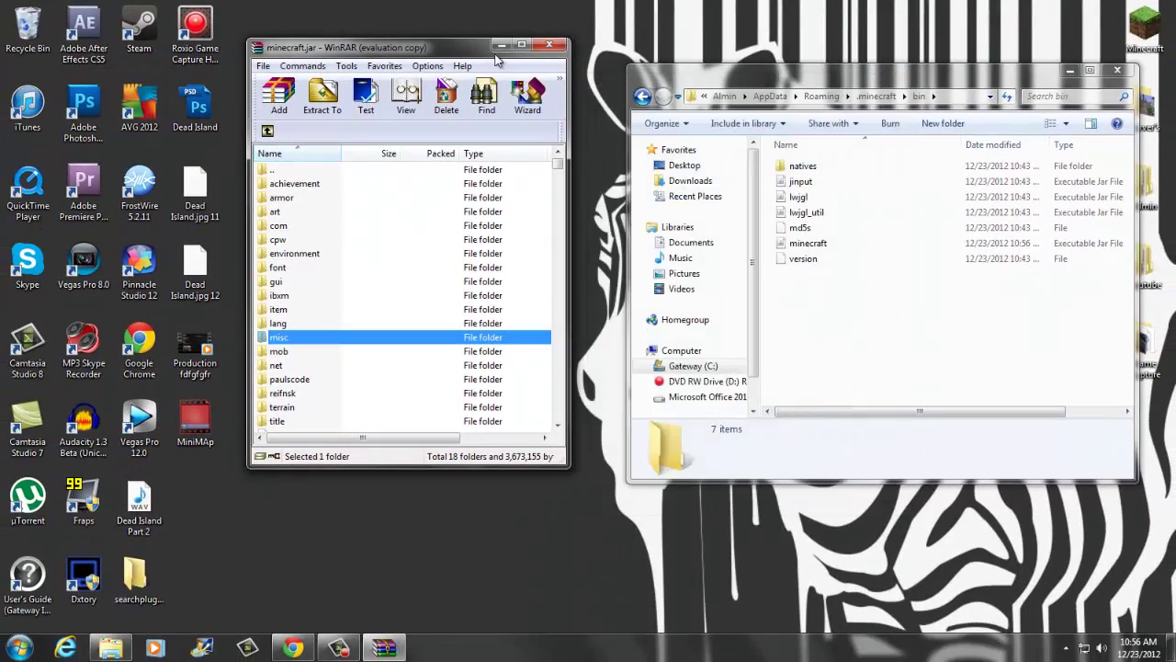
{"action": "left_click", "coordinate": [550, 48]}
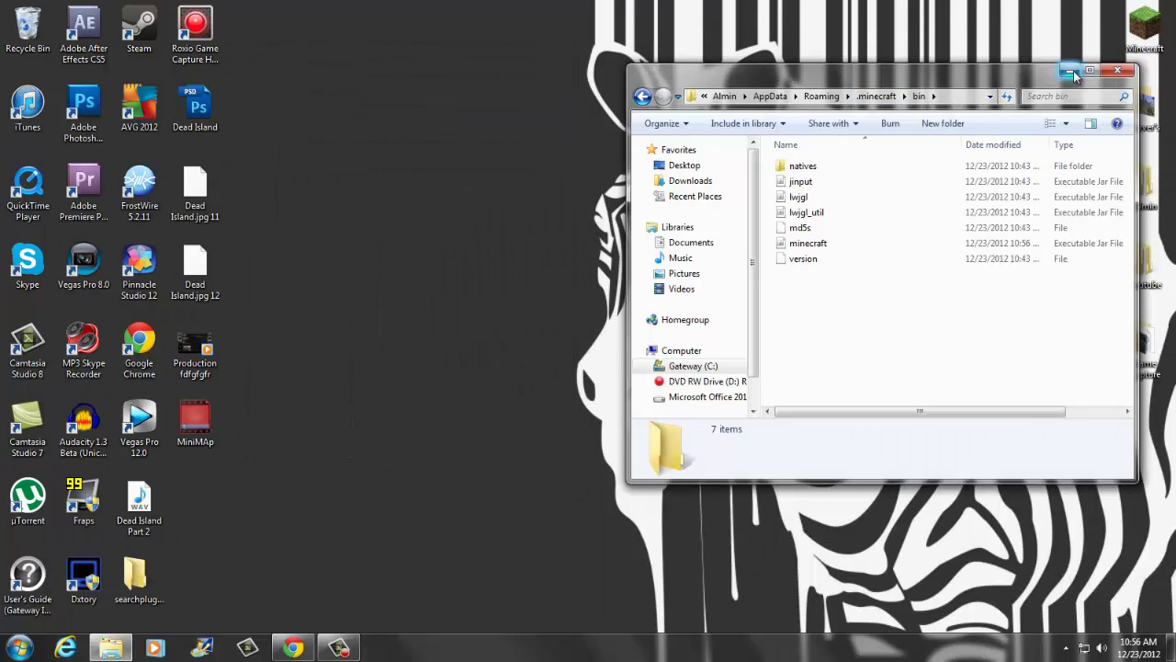
Launch Minecraft from the desktop icon, allow it to run, and log in to the Forge title screen.
{"action": "left_click", "coordinate": [1072, 70]}
{"action": "double_click", "coordinate": [1146, 29]}
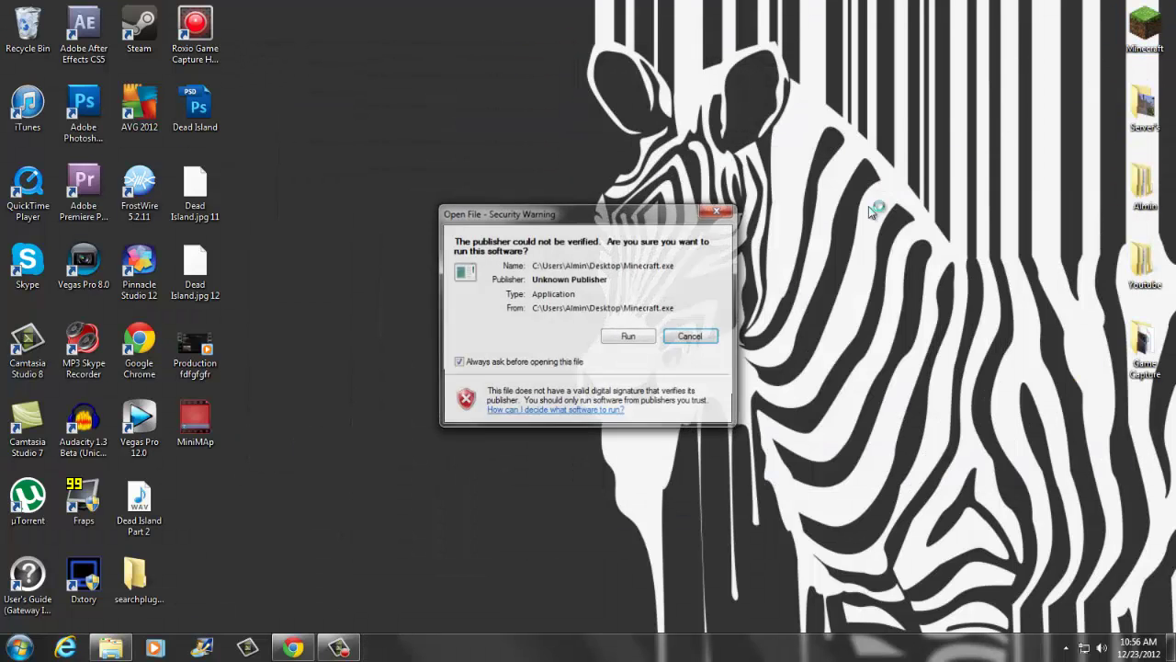
{"action": "left_click", "coordinate": [628, 337]}
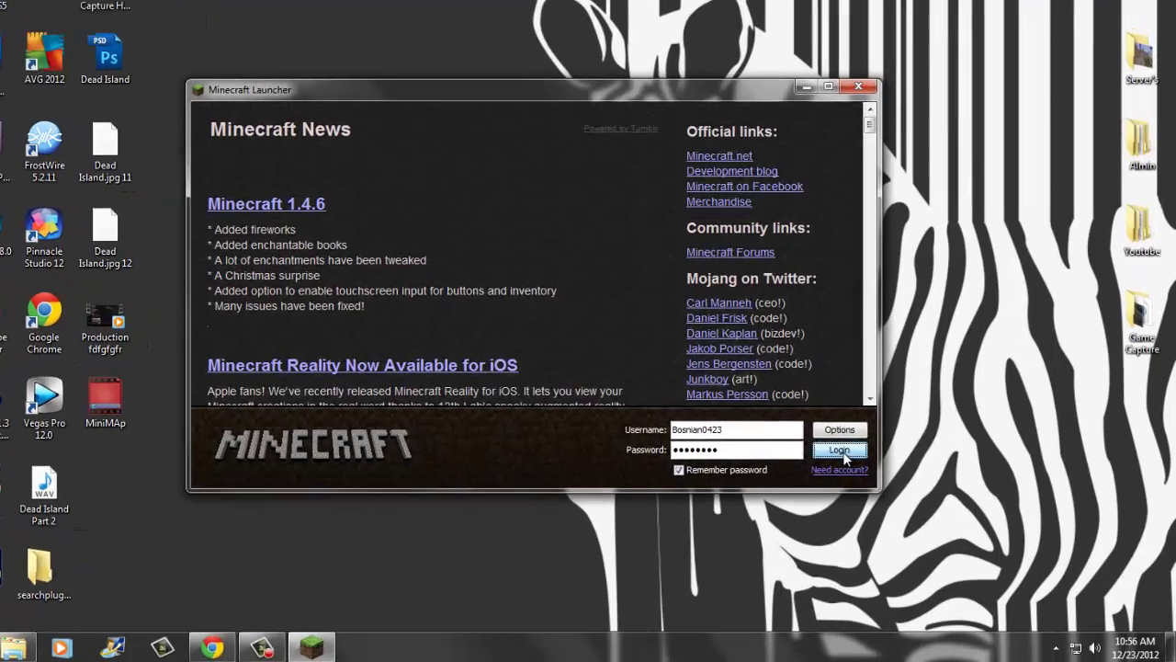
{"action": "left_click", "coordinate": [868, 466]}
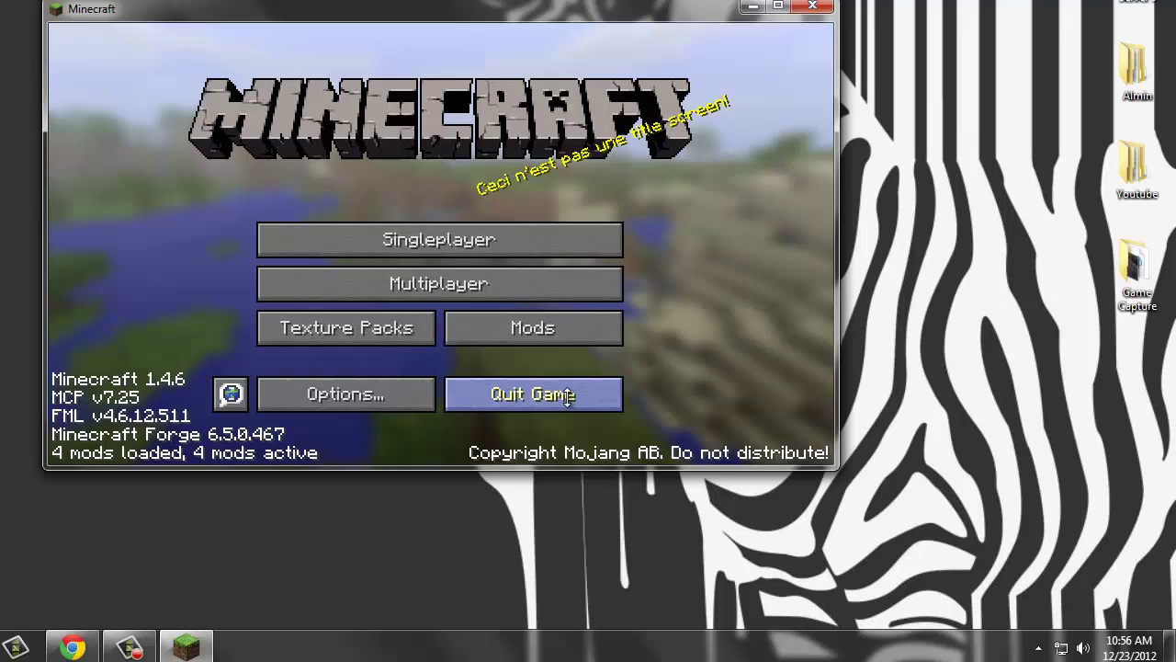
Quit Minecraft and open the .minecraft\mods folder in Explorer.
{"action": "left_click", "coordinate": [565, 395]}
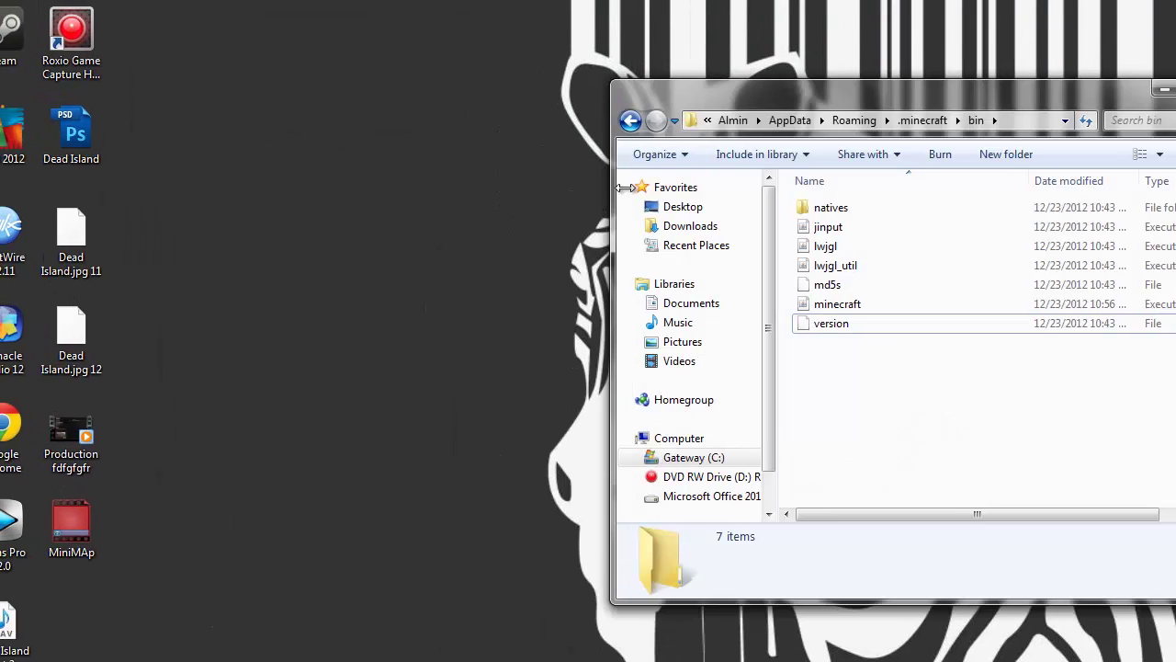
{"action": "left_click_drag", "start_coordinate": [1015, 87], "coordinate": [534, 36]}
{"action": "left_click", "coordinate": [287, 70]}
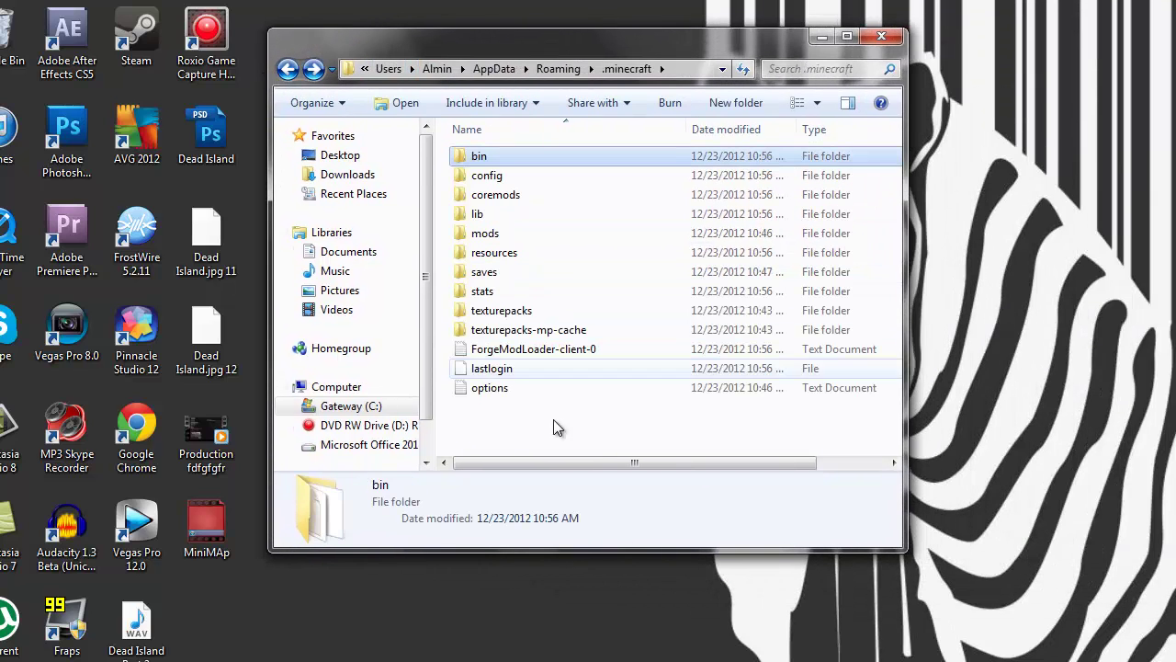
{"action": "left_click", "coordinate": [594, 438]}
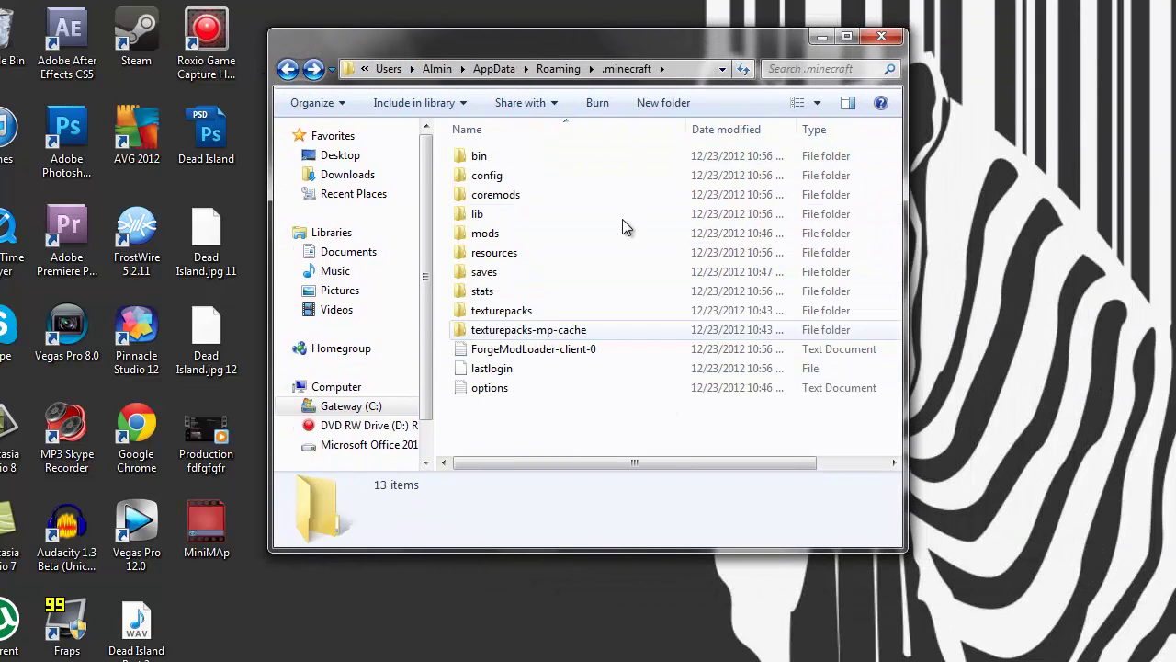
{"action": "double_click", "coordinate": [486, 234]}
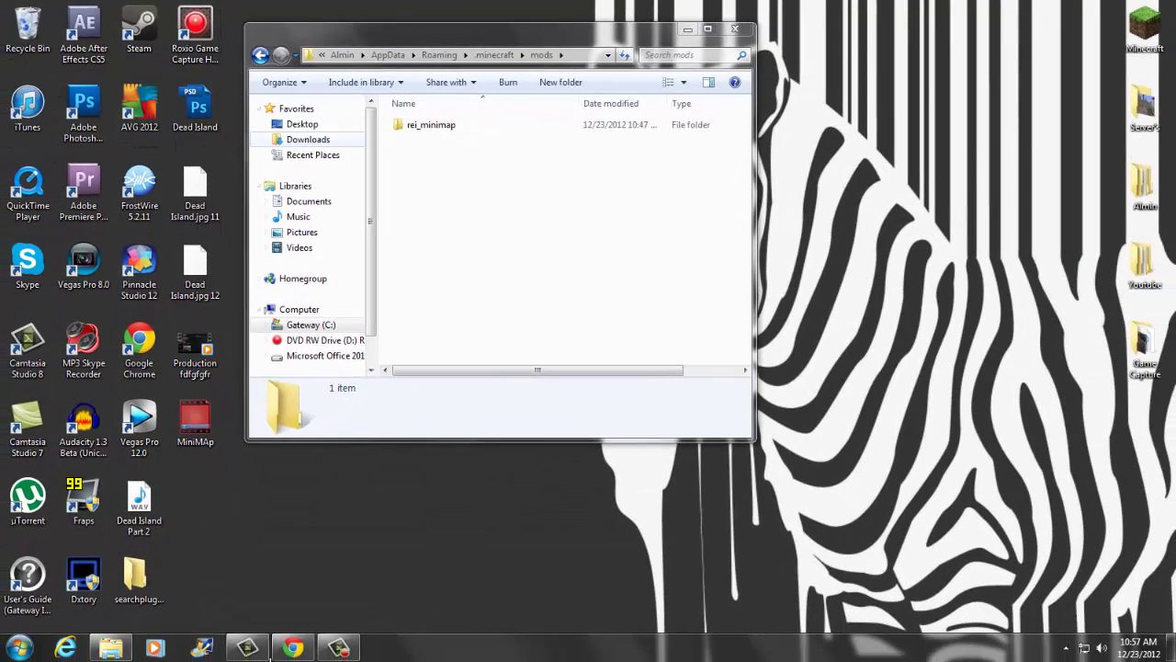
Arrange Chrome's Forge forum page and the mods folder side by side.
{"action": "left_click", "coordinate": [296, 647]}
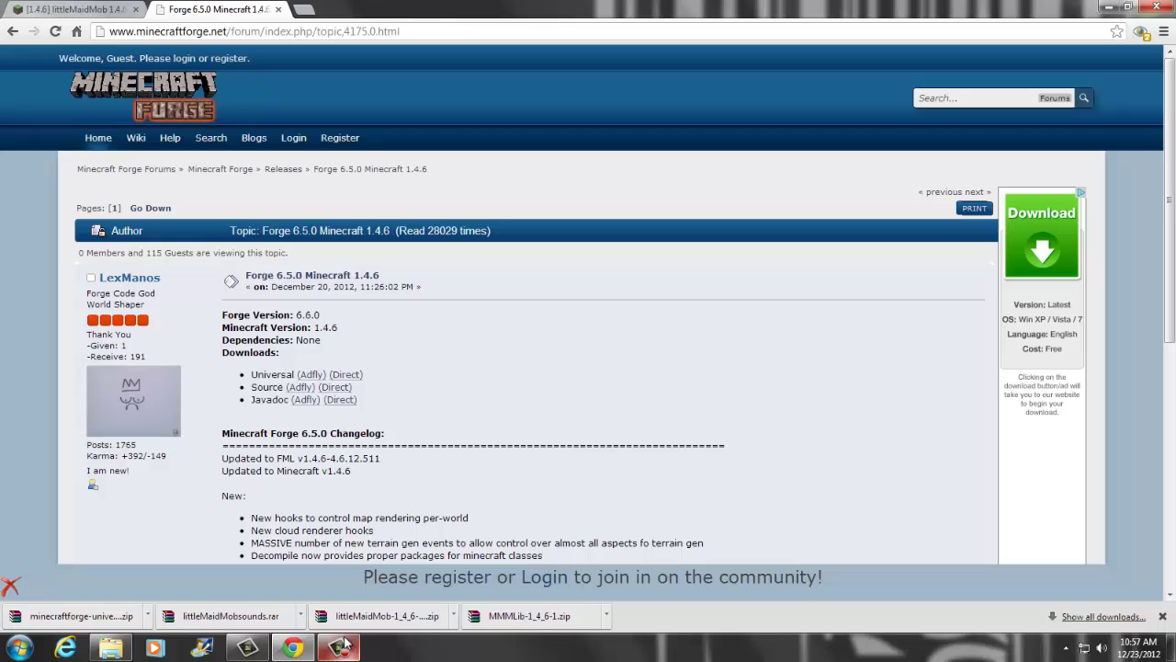
{"action": "left_click_drag", "start_coordinate": [1121, 7], "coordinate": [2, 13]}
{"action": "left_click_drag", "start_coordinate": [632, 37], "coordinate": [1175, 37]}
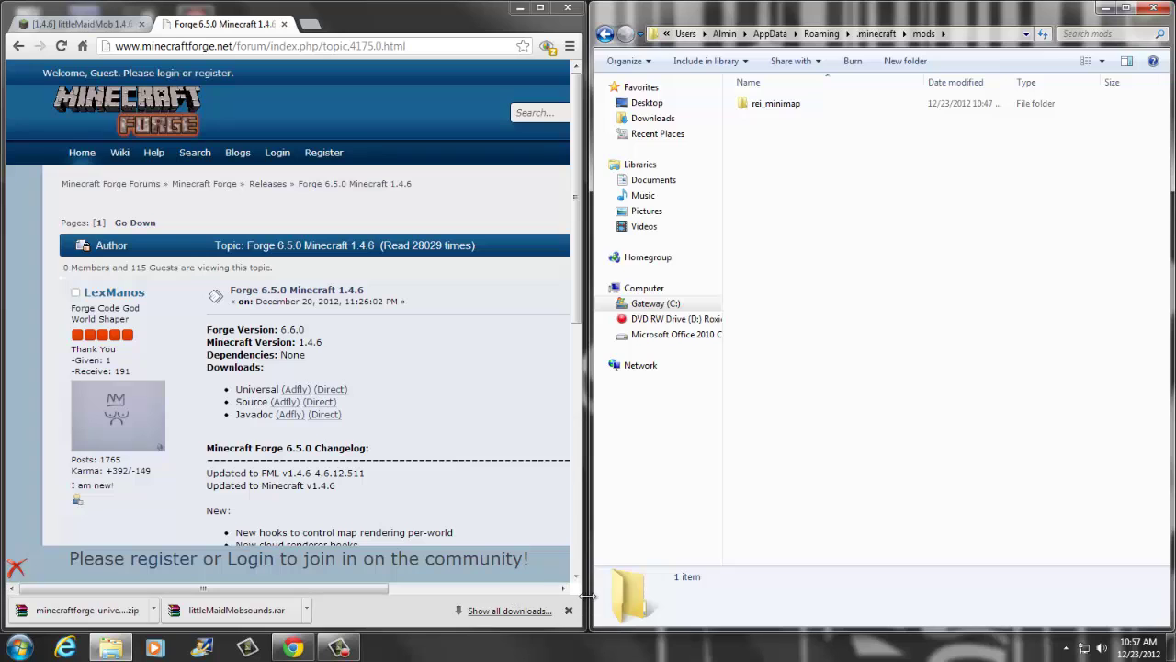
{"action": "left_click_drag", "start_coordinate": [586, 597], "coordinate": [793, 560]}
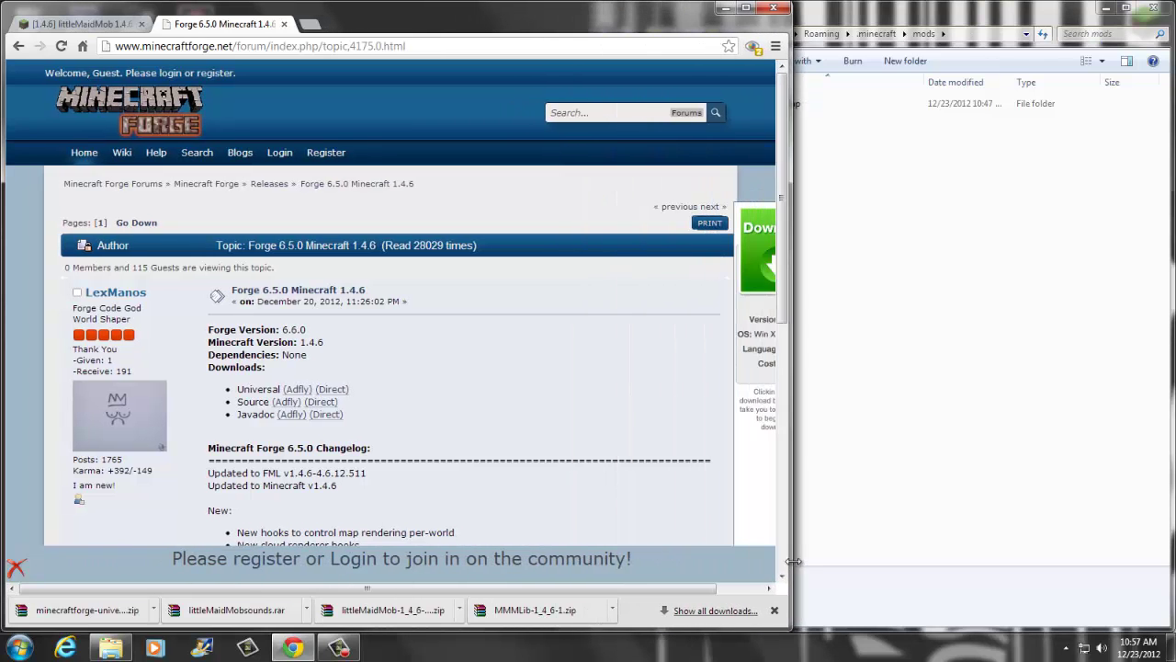
{"action": "left_click_drag", "start_coordinate": [1030, 11], "coordinate": [1034, 7]}
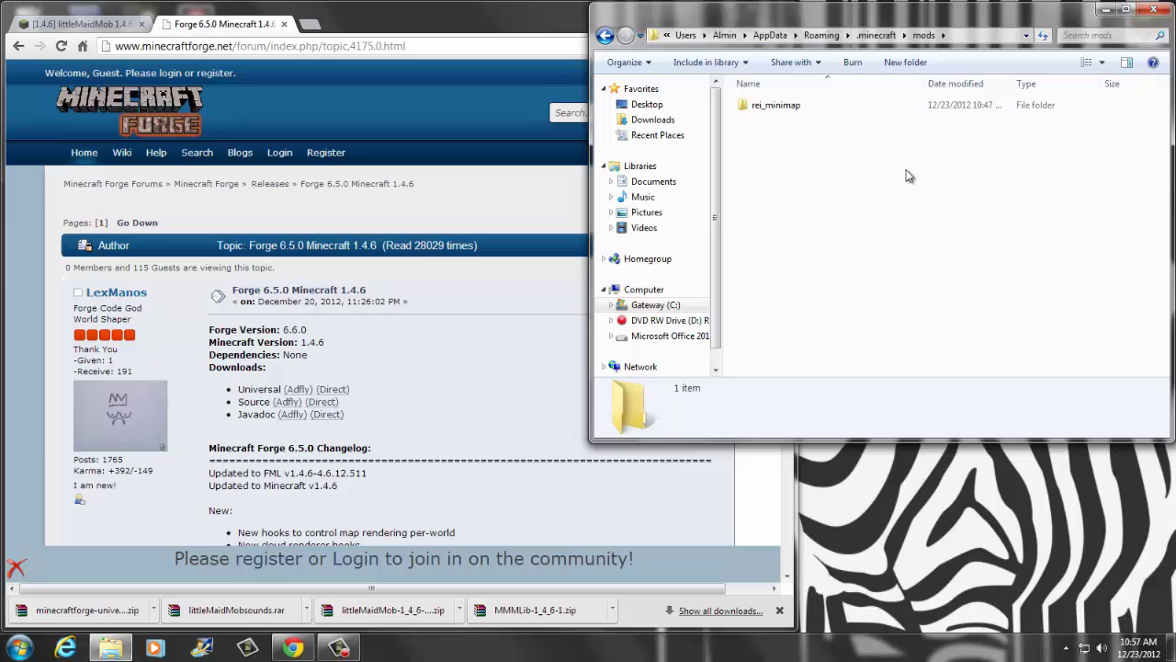
{"action": "left_click_drag", "start_coordinate": [917, 19], "coordinate": [1027, 26]}
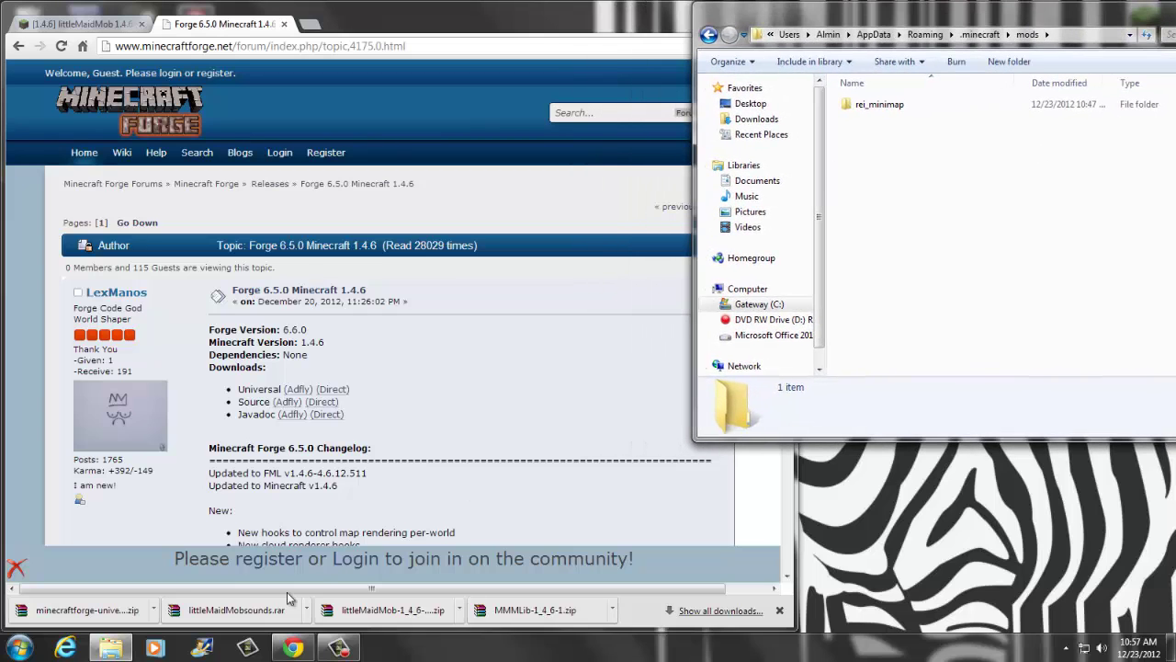
Copy littleMaidMob-1_4_6-x1.zip and MMMLib-1_4_6-1 into the .minecraft mods folder.
{"action": "left_click", "coordinate": [229, 611]}
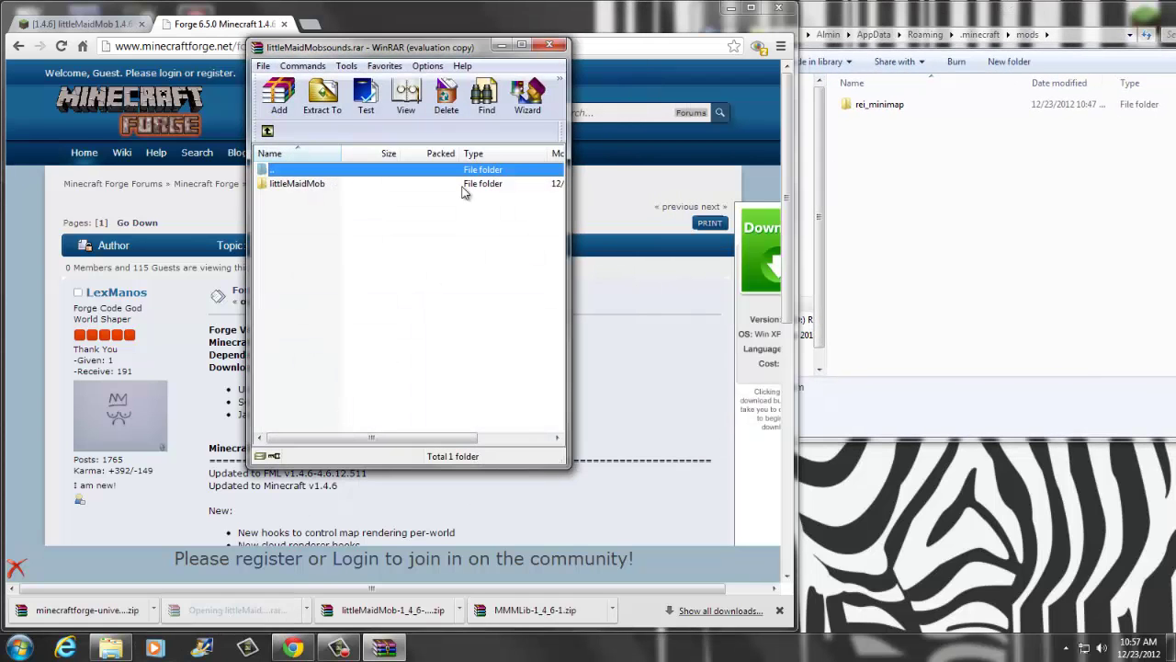
{"action": "left_click", "coordinate": [550, 44]}
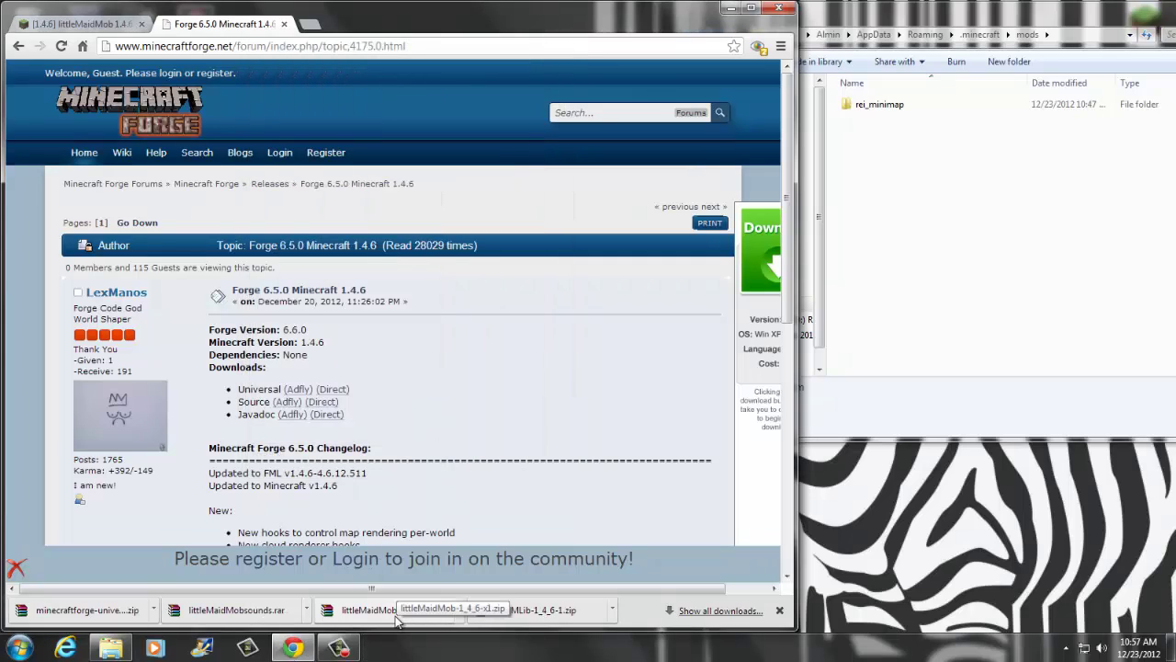
{"action": "left_click_drag", "start_coordinate": [542, 588], "coordinate": [1031, 230]}
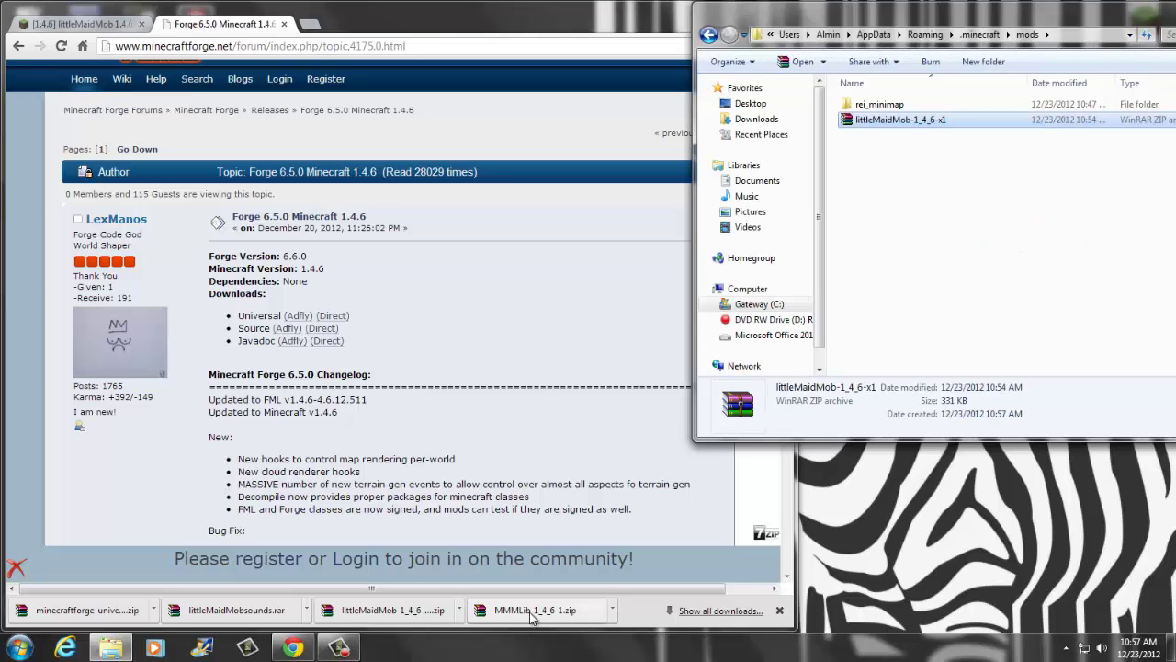
{"action": "left_click_drag", "start_coordinate": [526, 622], "coordinate": [937, 239]}
{"action": "left_click_drag", "start_coordinate": [879, 20], "coordinate": [826, 27]}
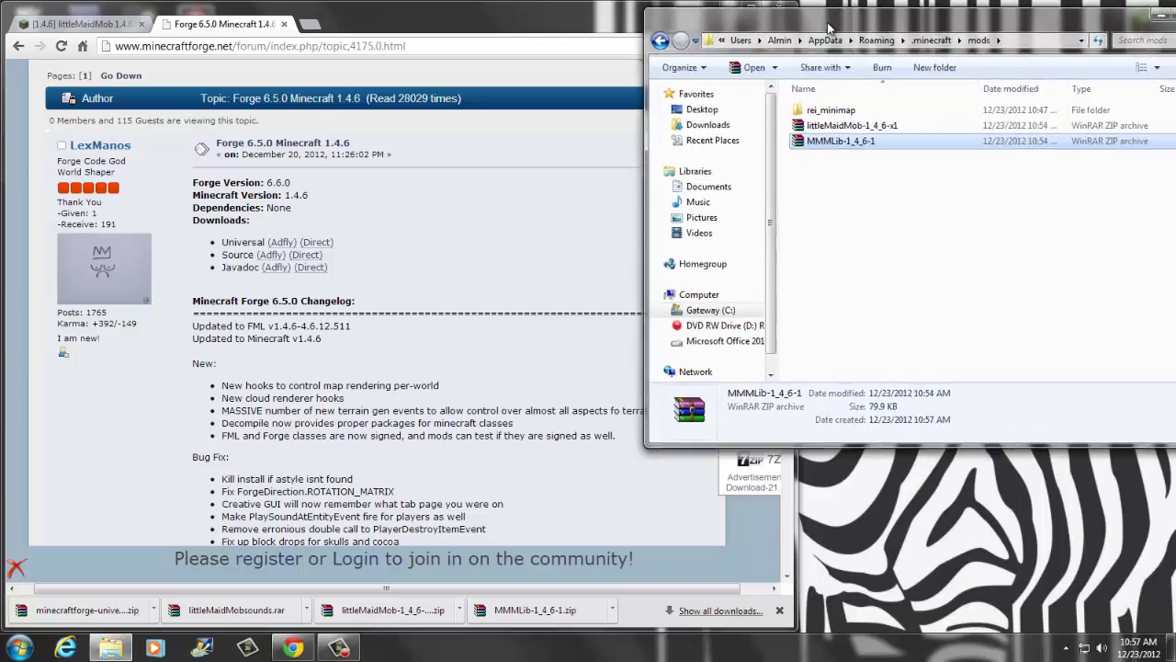
Copy the littleMaidMob sound folder into resources\mod\sound, then close the archive and folder windows.
{"action": "left_click", "coordinate": [656, 42]}
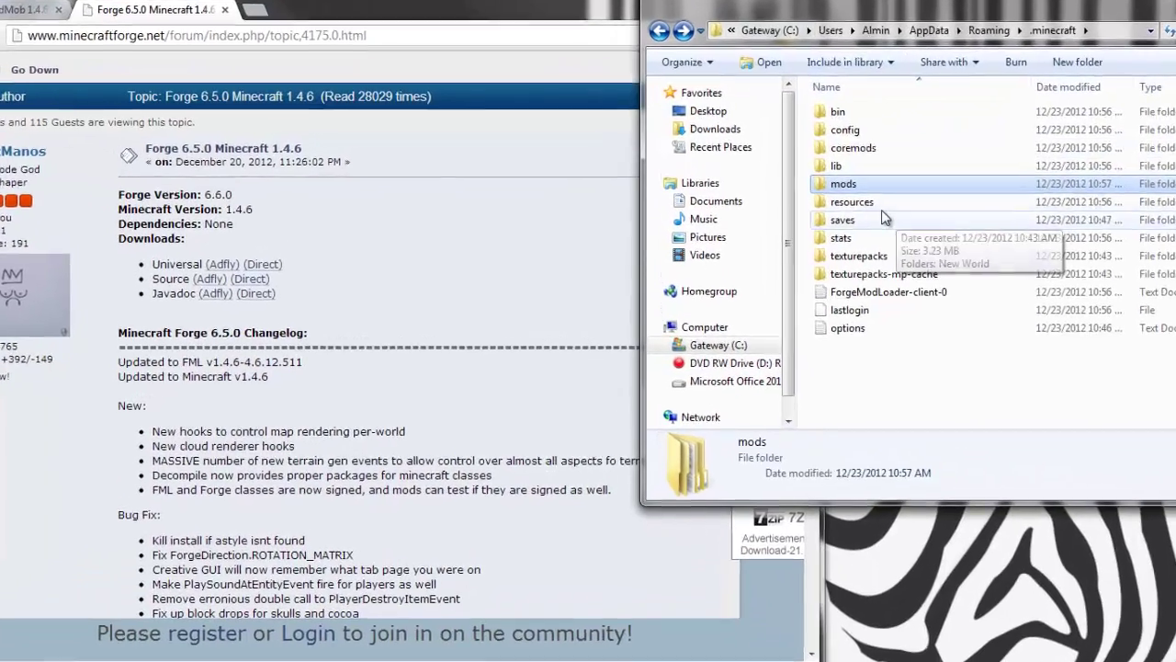
{"action": "double_click", "coordinate": [821, 188]}
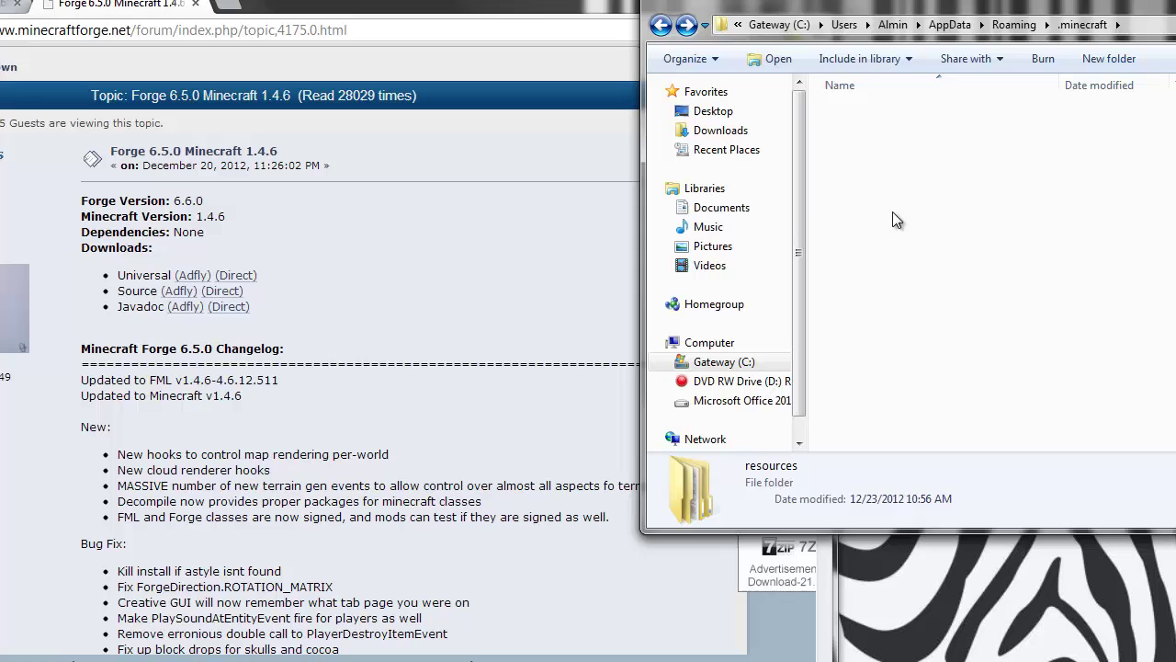
{"action": "double_click", "coordinate": [882, 114]}
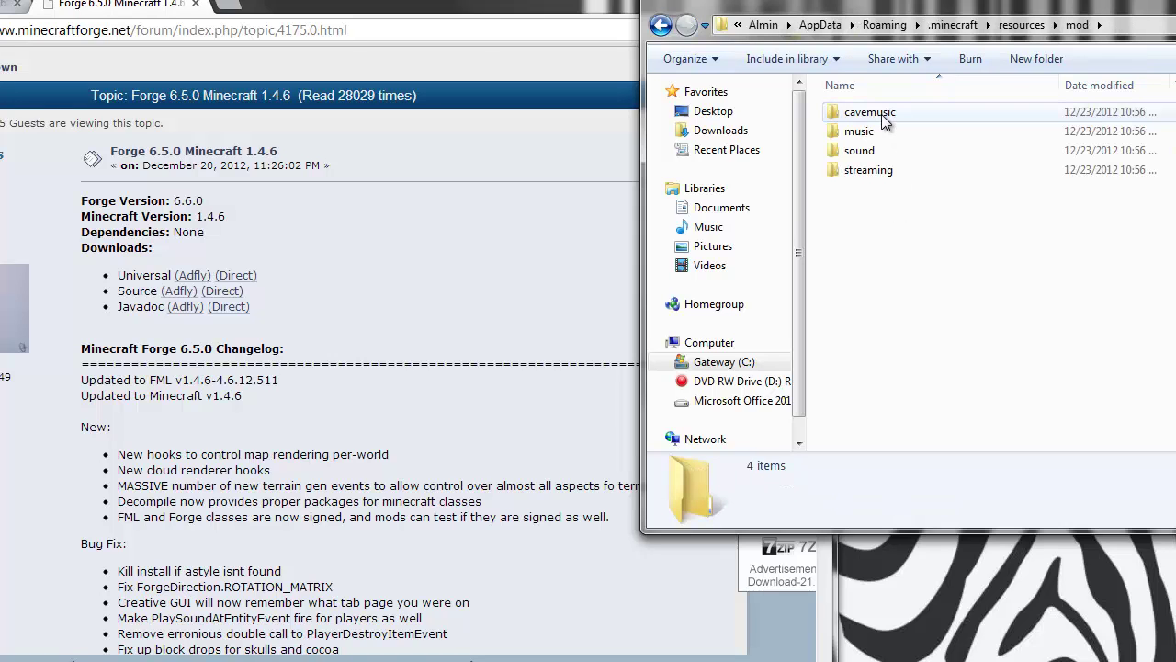
{"action": "double_click", "coordinate": [860, 151]}
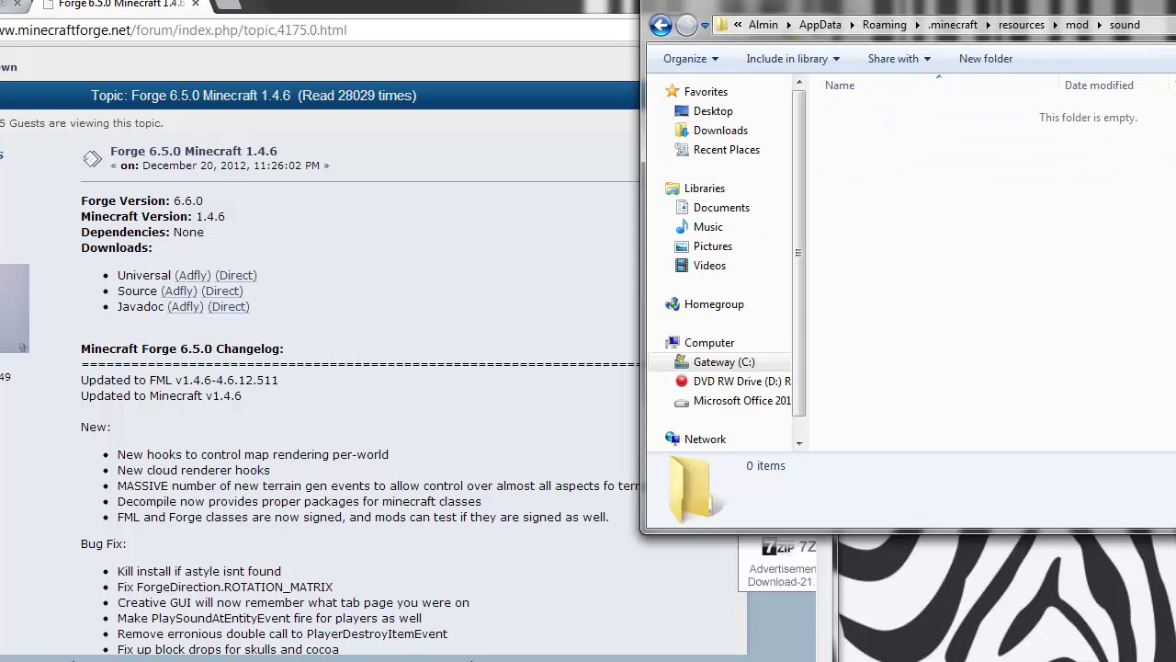
{"action": "left_click", "coordinate": [206, 204]}
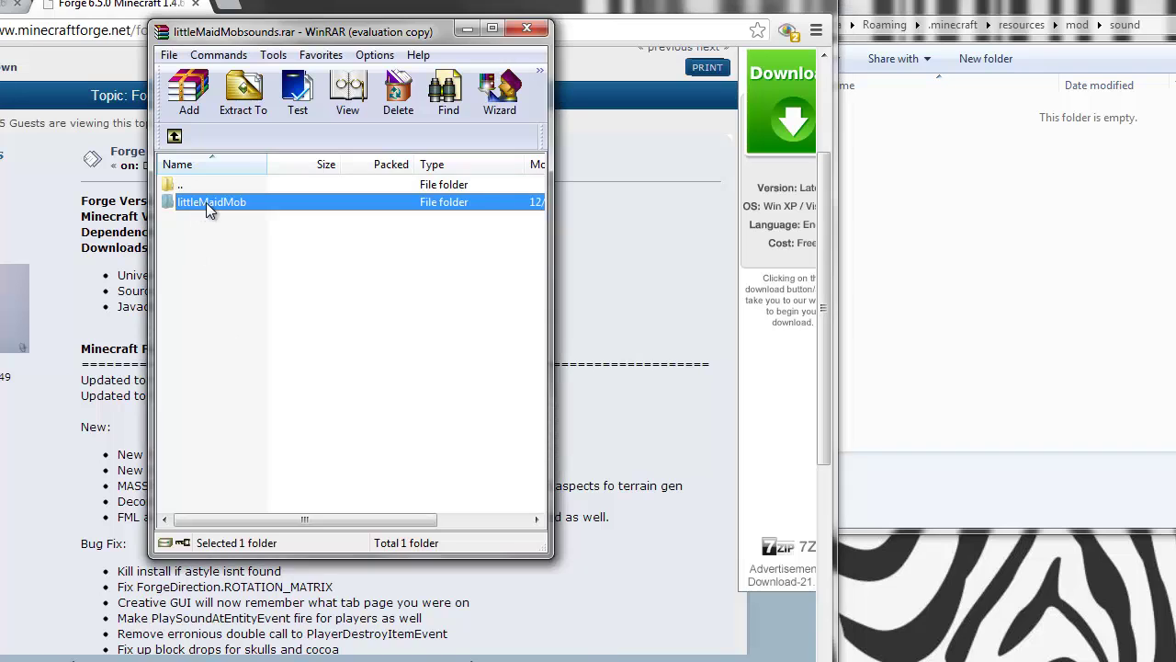
{"action": "left_click_drag", "start_coordinate": [1094, 239], "coordinate": [1116, 226]}
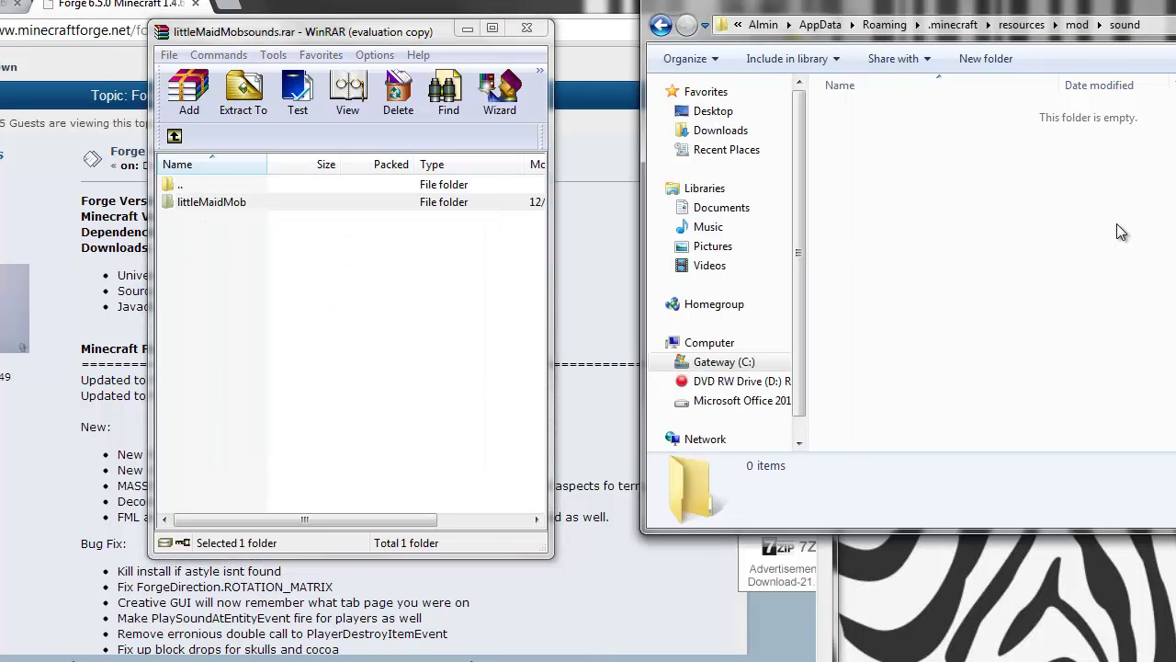
{"action": "left_click", "coordinate": [522, 32]}
{"action": "left_click_drag", "start_coordinate": [920, 3], "coordinate": [508, 56]}
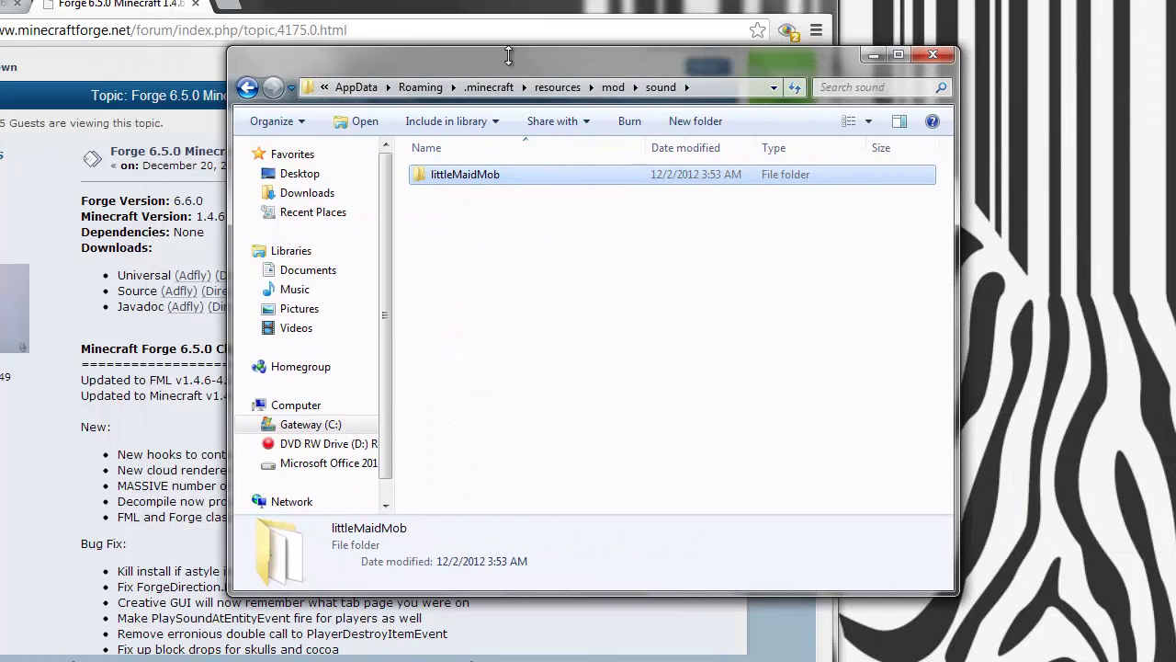
{"action": "left_click", "coordinate": [932, 57]}
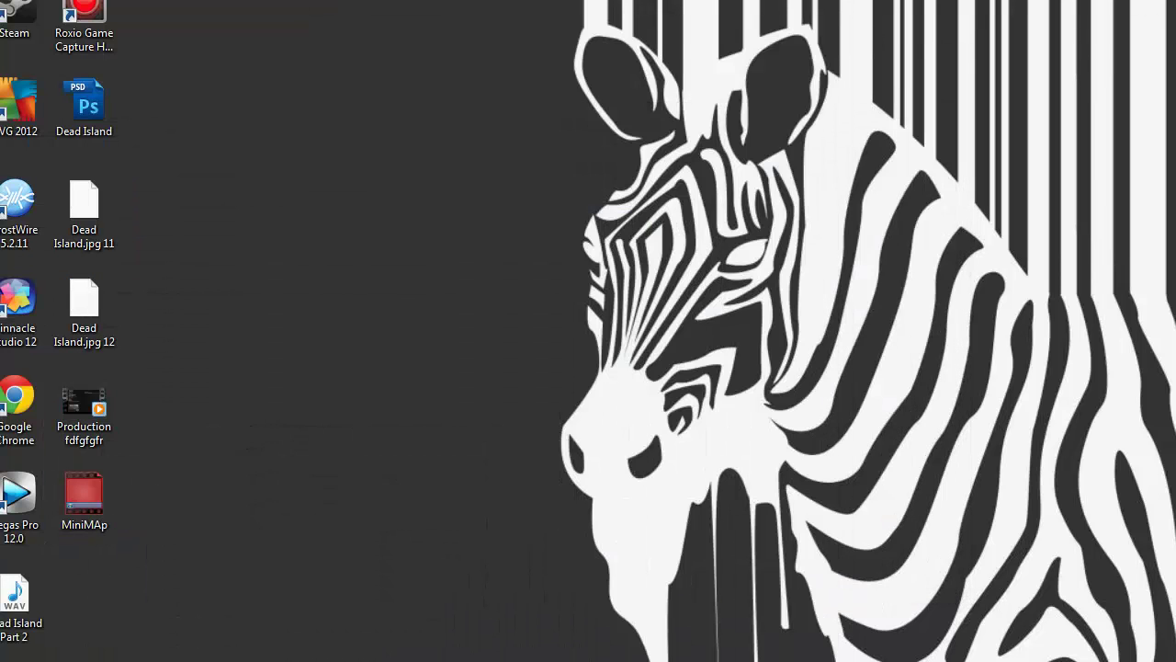
Relaunch Minecraft, log in, maximise the game and choose New World under Singleplayer.
{"action": "left_click", "coordinate": [633, 392]}
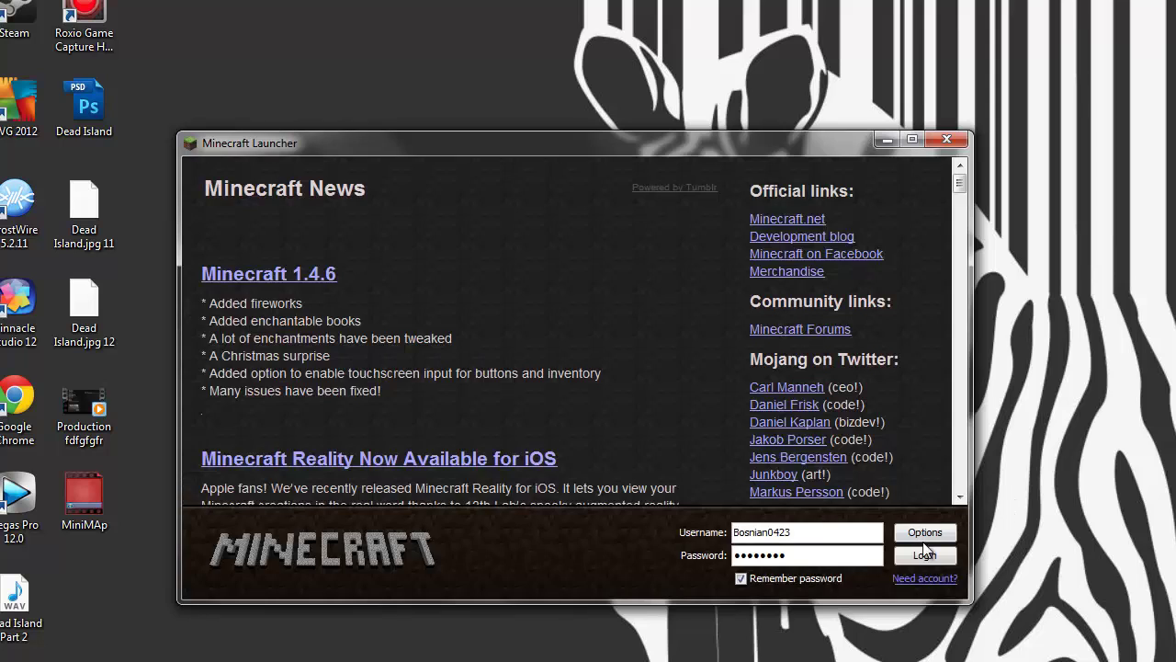
{"action": "left_click", "coordinate": [925, 553]}
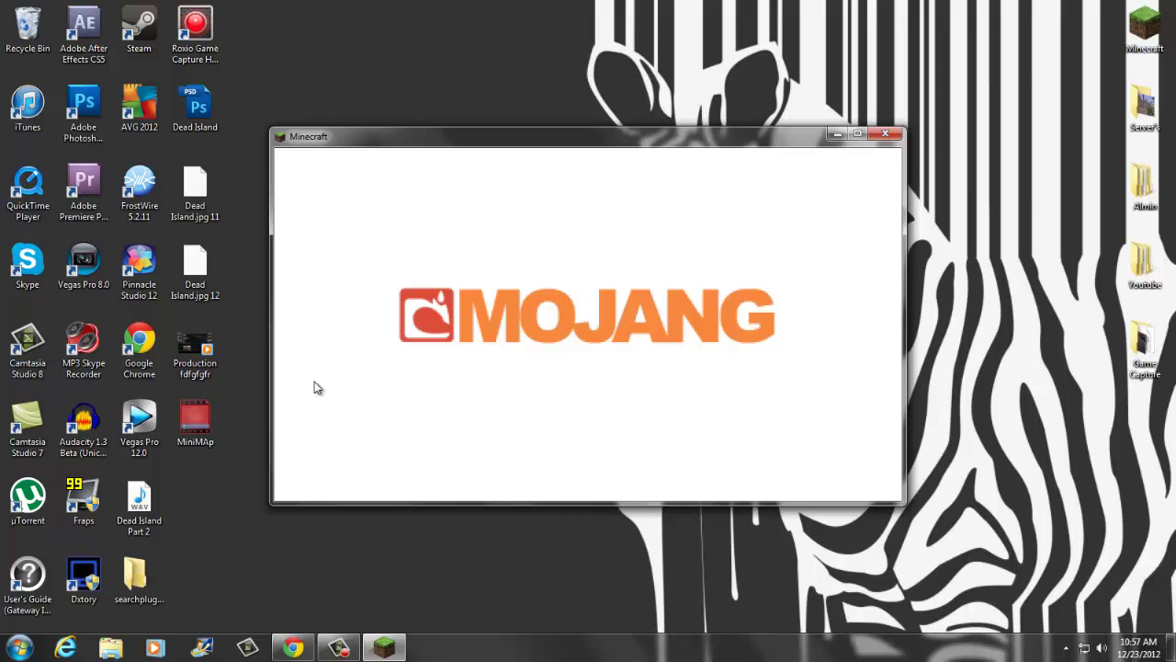
{"action": "left_click", "coordinate": [857, 135]}
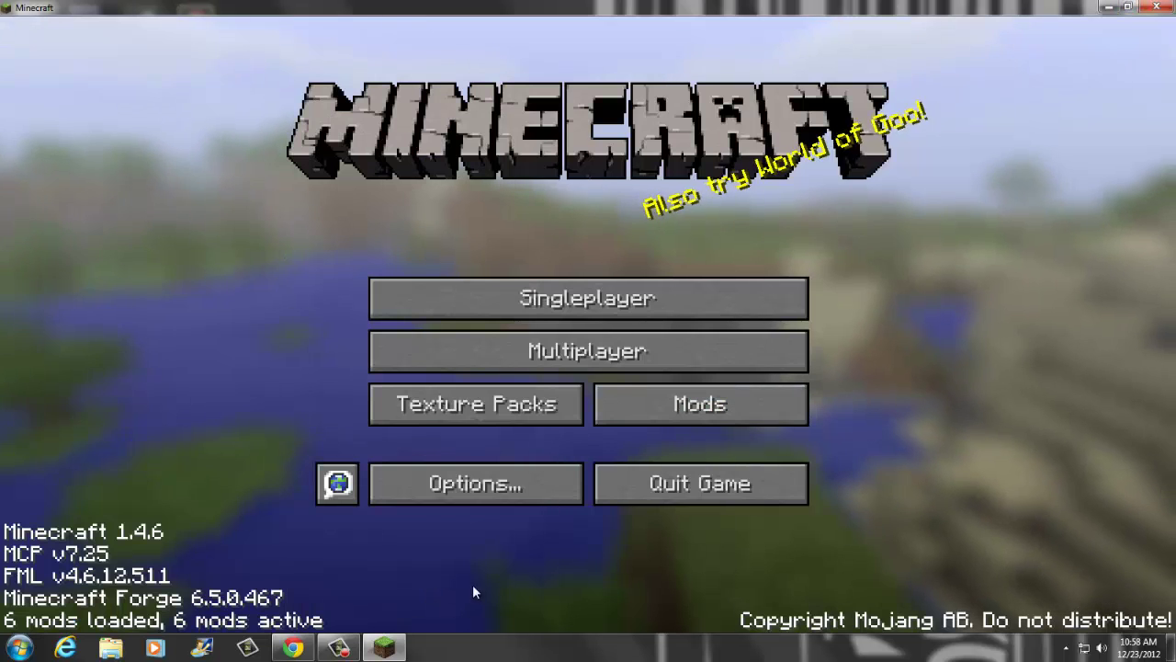
{"action": "left_click", "coordinate": [547, 308]}
{"action": "left_click", "coordinate": [492, 296]}
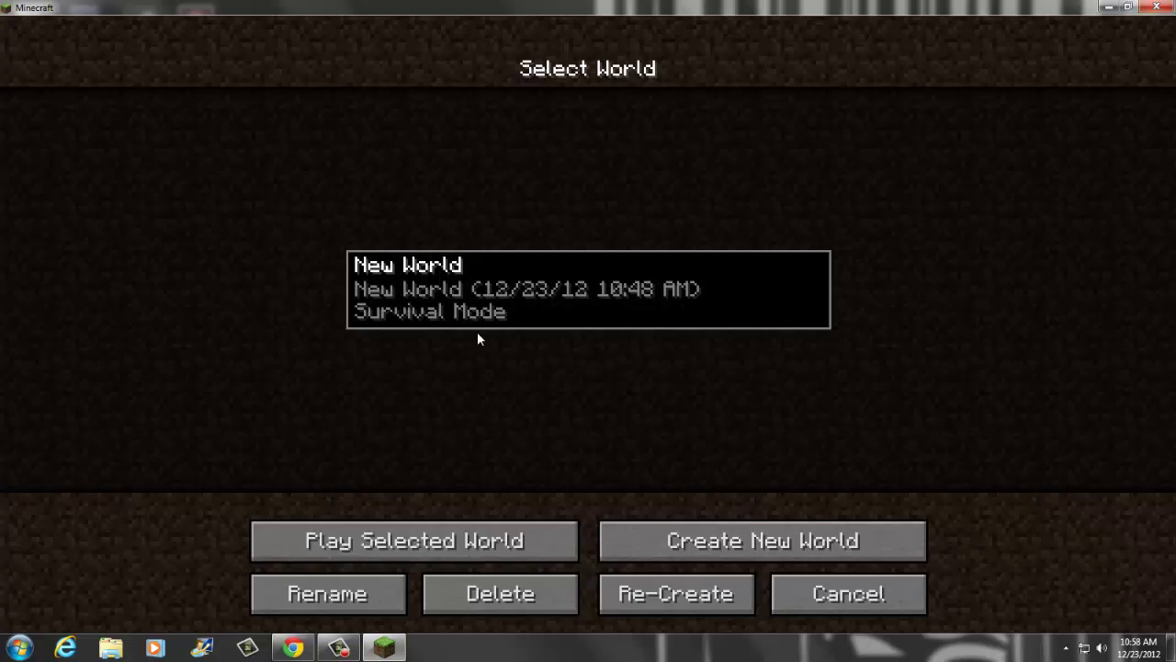
Load the existing survival world and glance at the player inventory.
{"action": "left_click", "coordinate": [438, 541]}
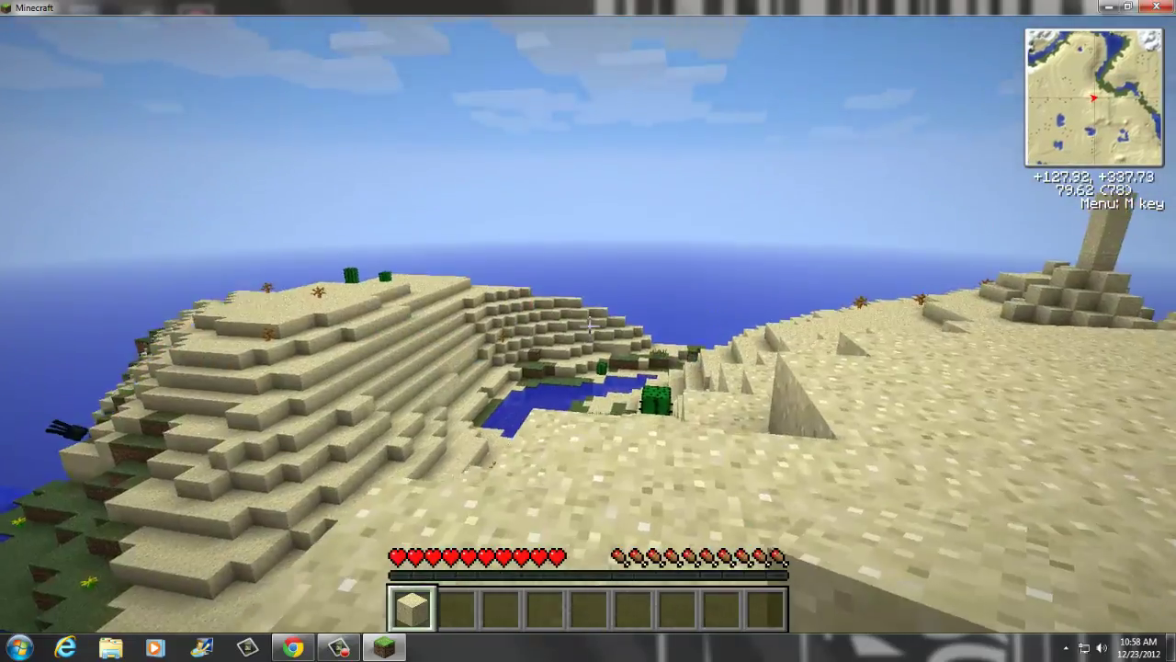
{"action": "key", "text": "e"}
{"action": "key", "text": "e"}
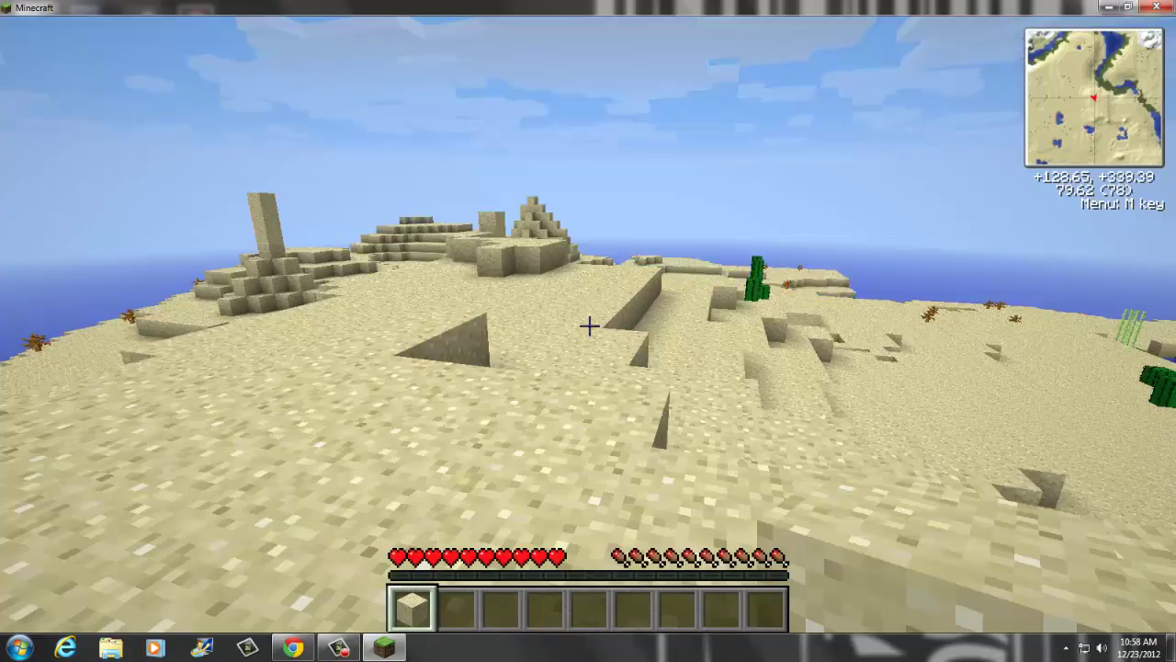
{"action": "key", "text": "e"}
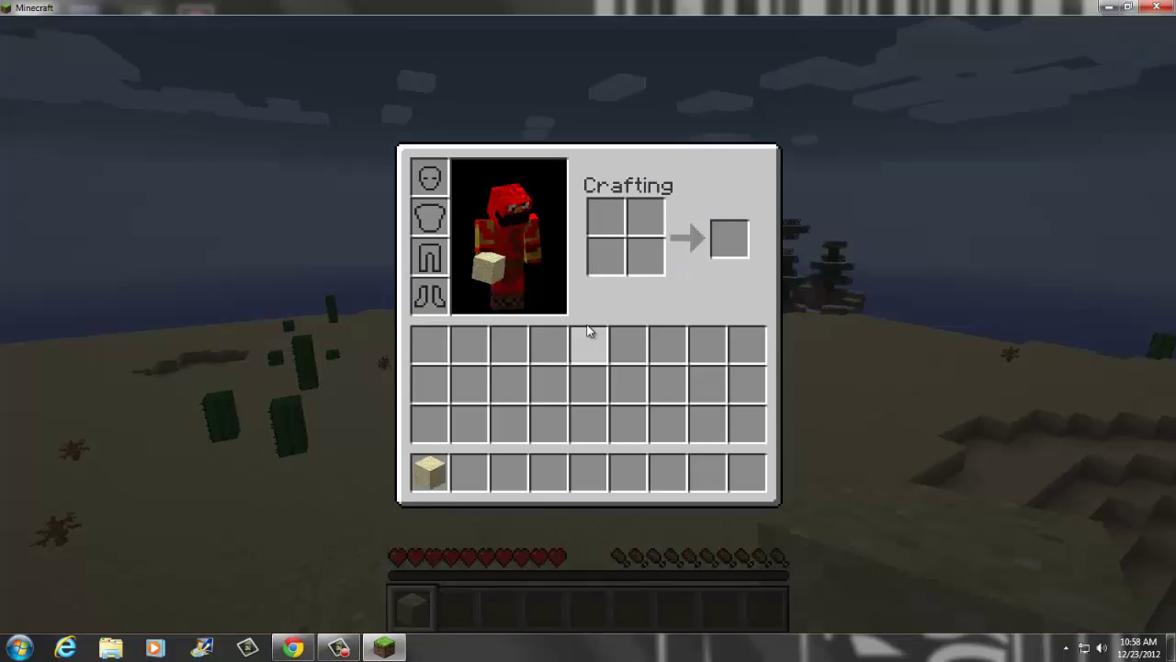
{"action": "key", "text": "e"}
{"action": "key", "text": "Escape"}
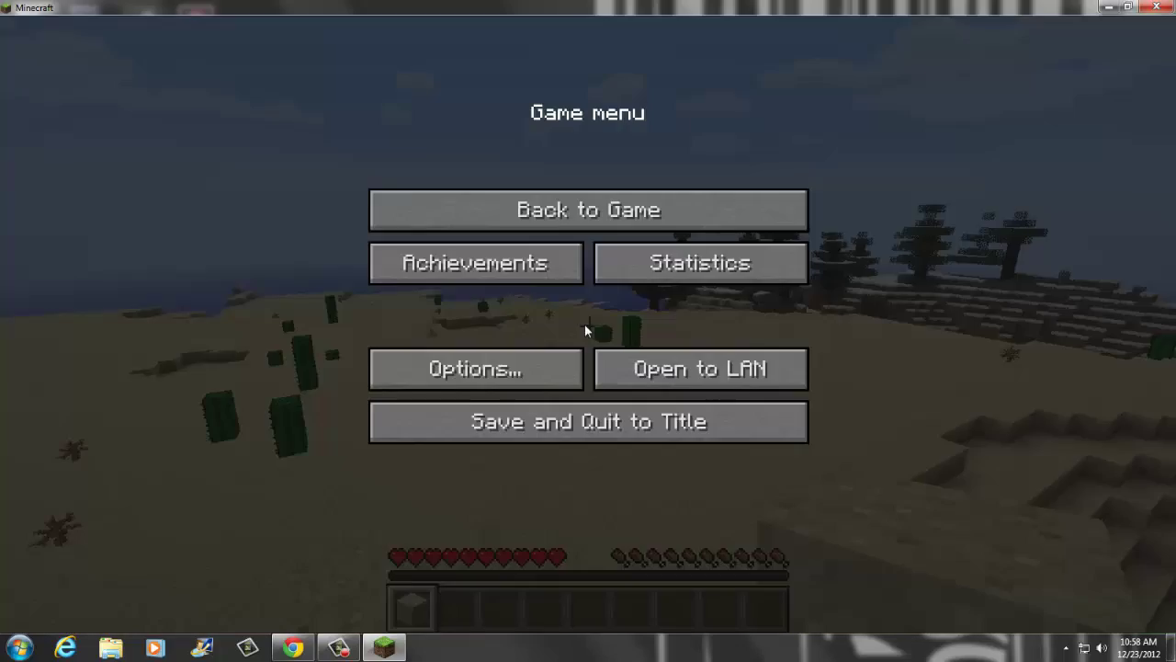
Look over the achievements map, then return to the game menu.
{"action": "left_click", "coordinate": [490, 262]}
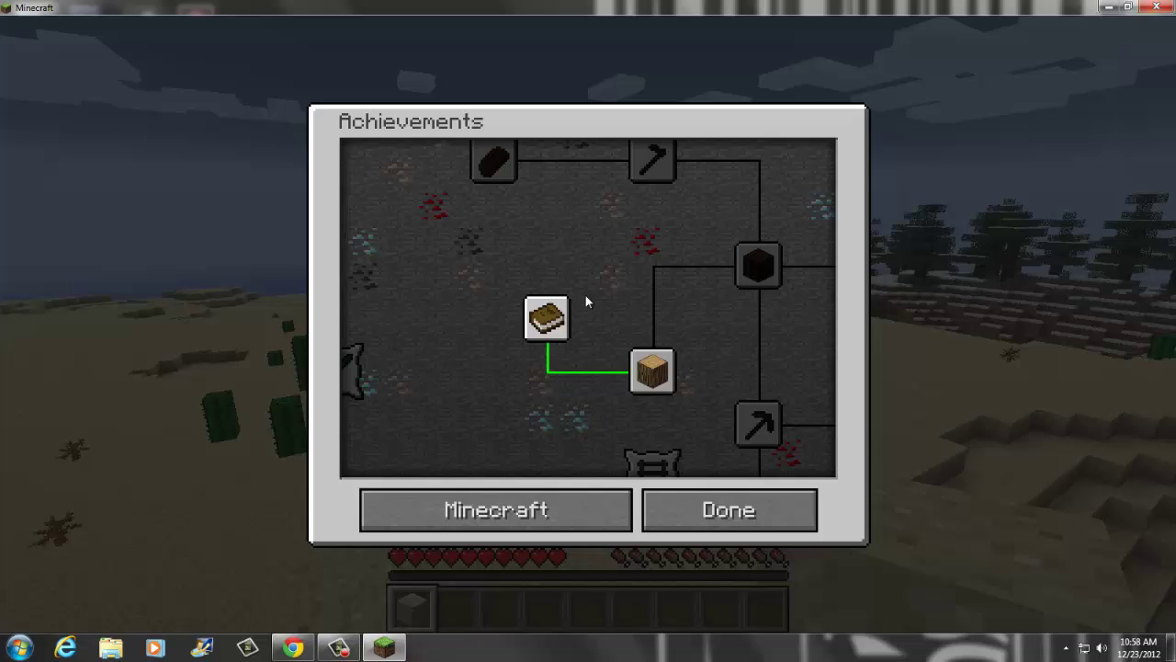
{"action": "left_click_drag", "start_coordinate": [711, 420], "coordinate": [110, 391]}
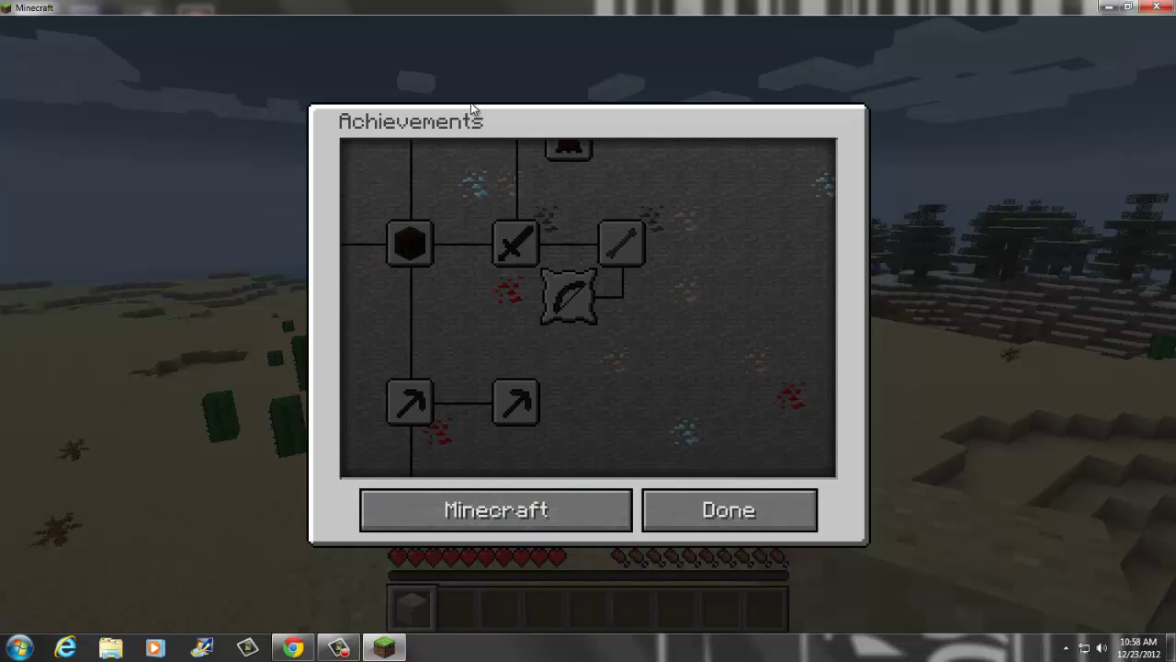
{"action": "left_click_drag", "start_coordinate": [551, 349], "coordinate": [524, 219]}
{"action": "left_click", "coordinate": [698, 510]}
{"action": "key", "text": "Escape"}
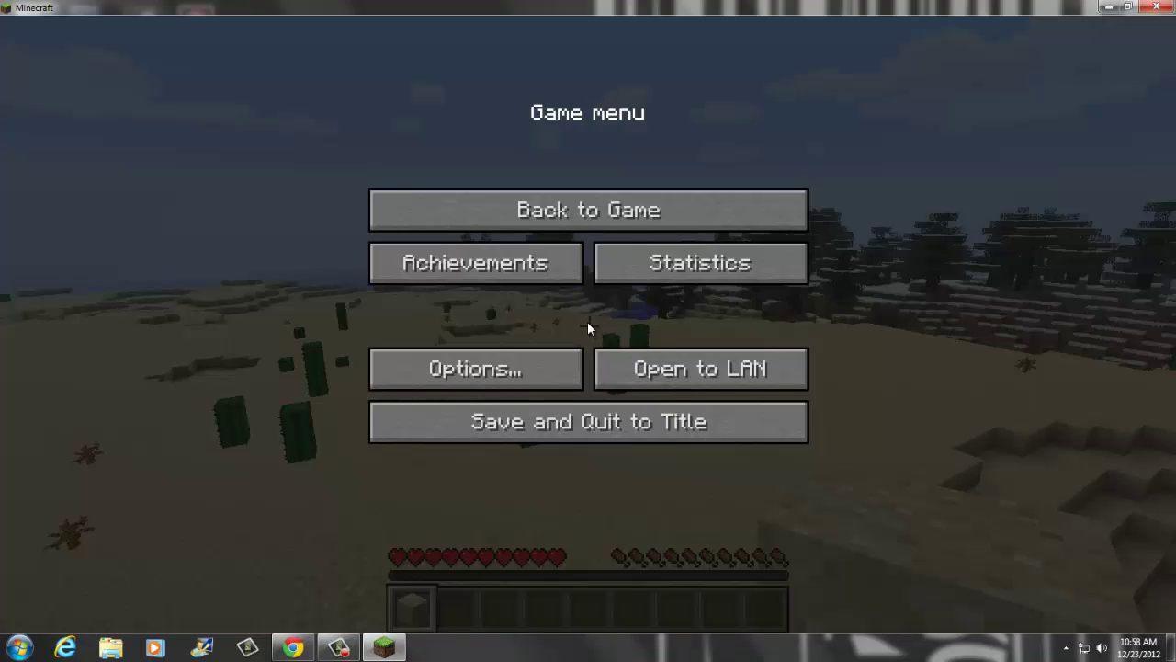
{"action": "key", "text": "Escape"}
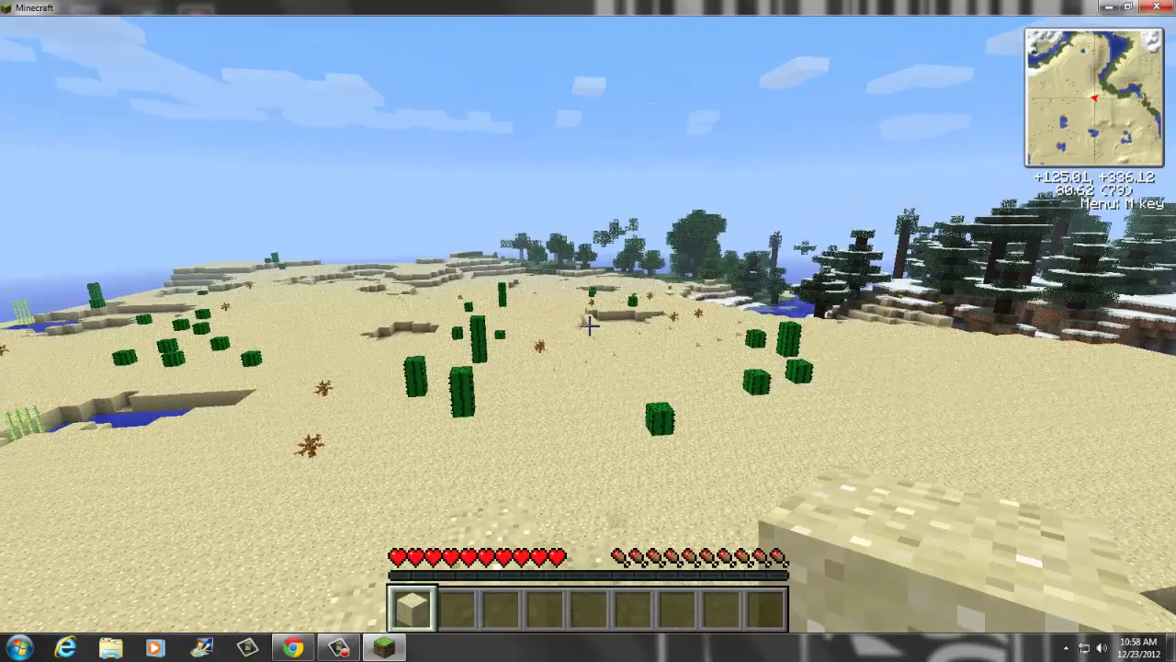
{"action": "key", "text": "Escape"}
Save and quit to title, then create a Creative-mode world named New World.
{"action": "left_click", "coordinate": [586, 418]}
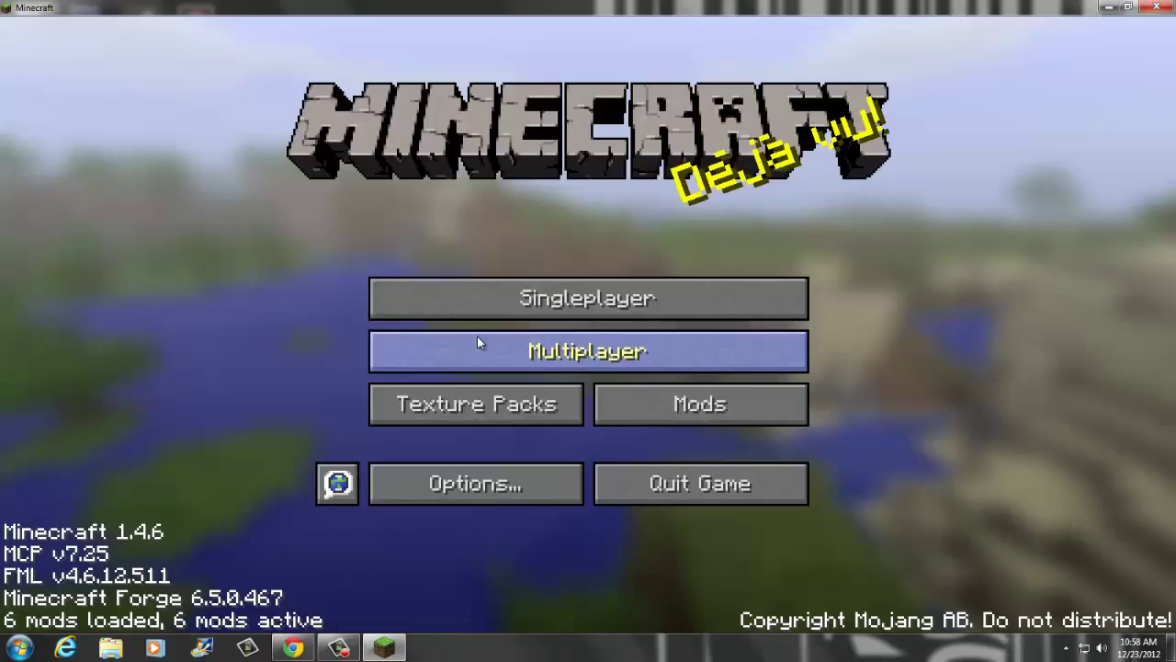
{"action": "left_click", "coordinate": [624, 296]}
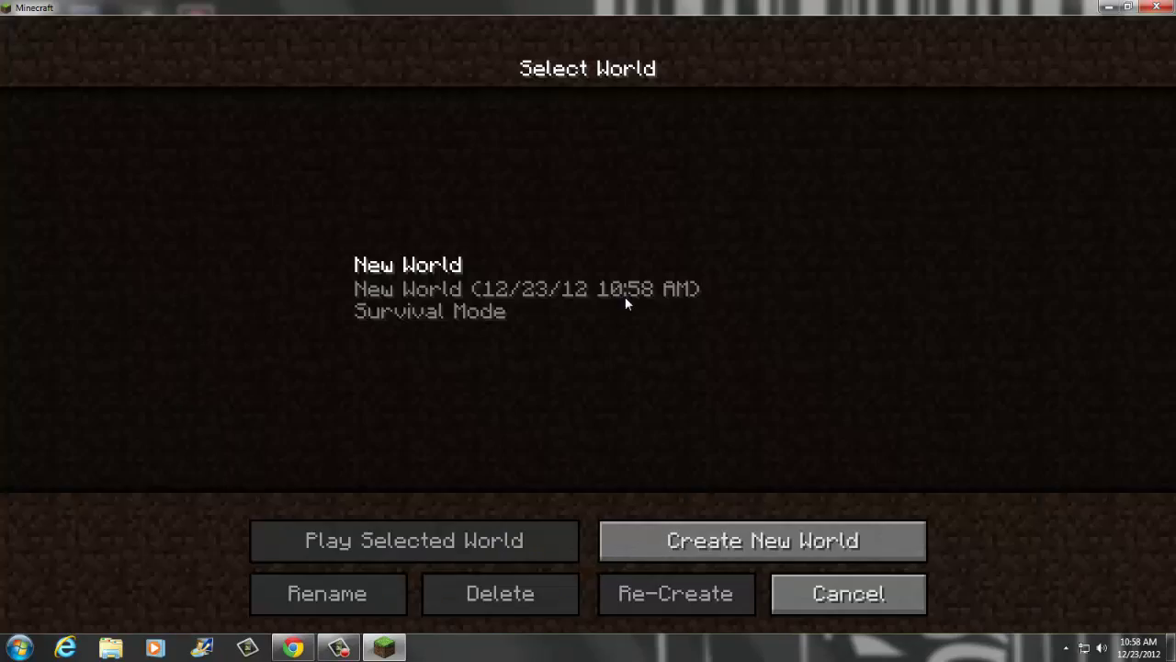
{"action": "left_click", "coordinate": [835, 557]}
{"action": "left_click", "coordinate": [567, 306]}
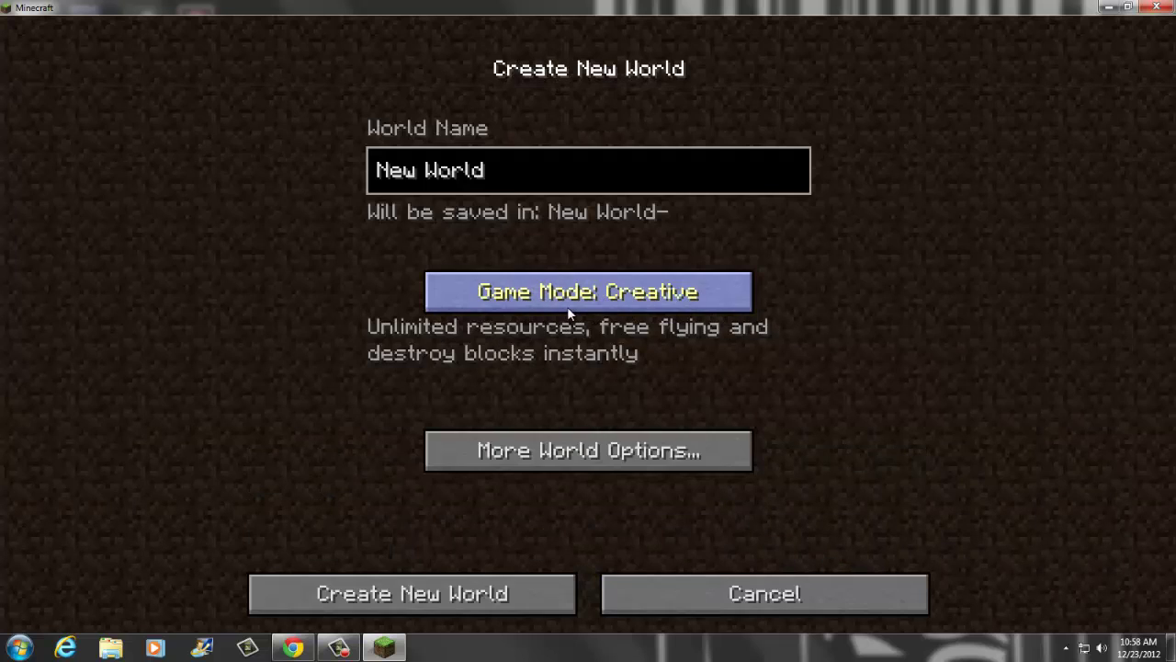
{"action": "left_click", "coordinate": [475, 594]}
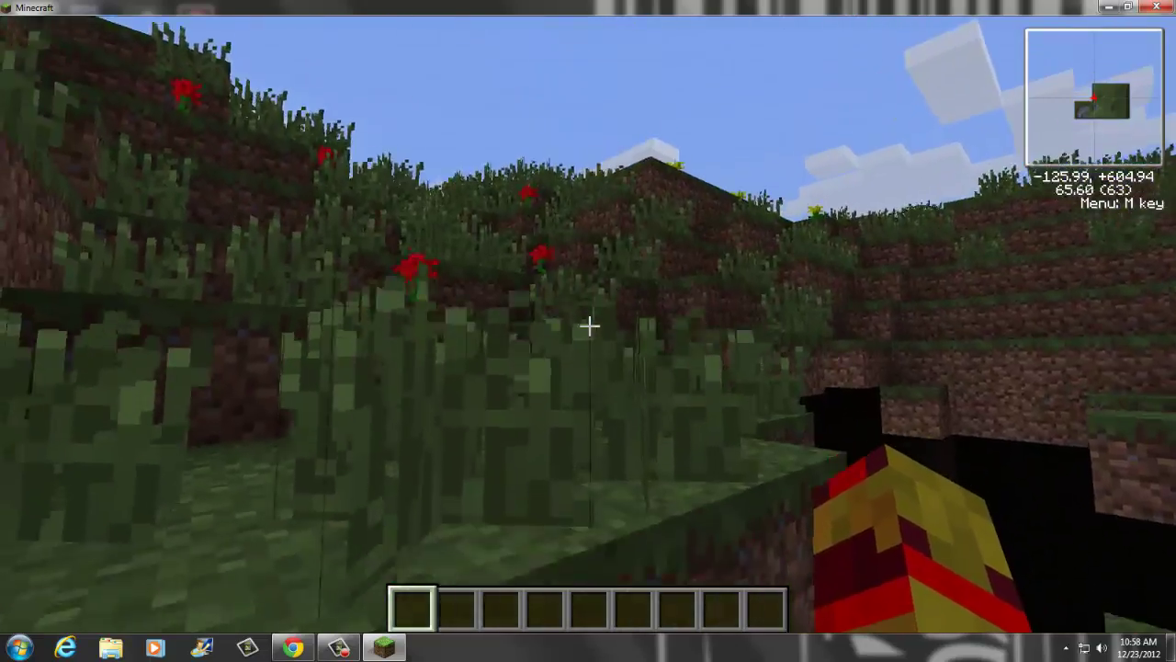
{"action": "key", "text": "space"}
{"action": "key", "text": "w"}
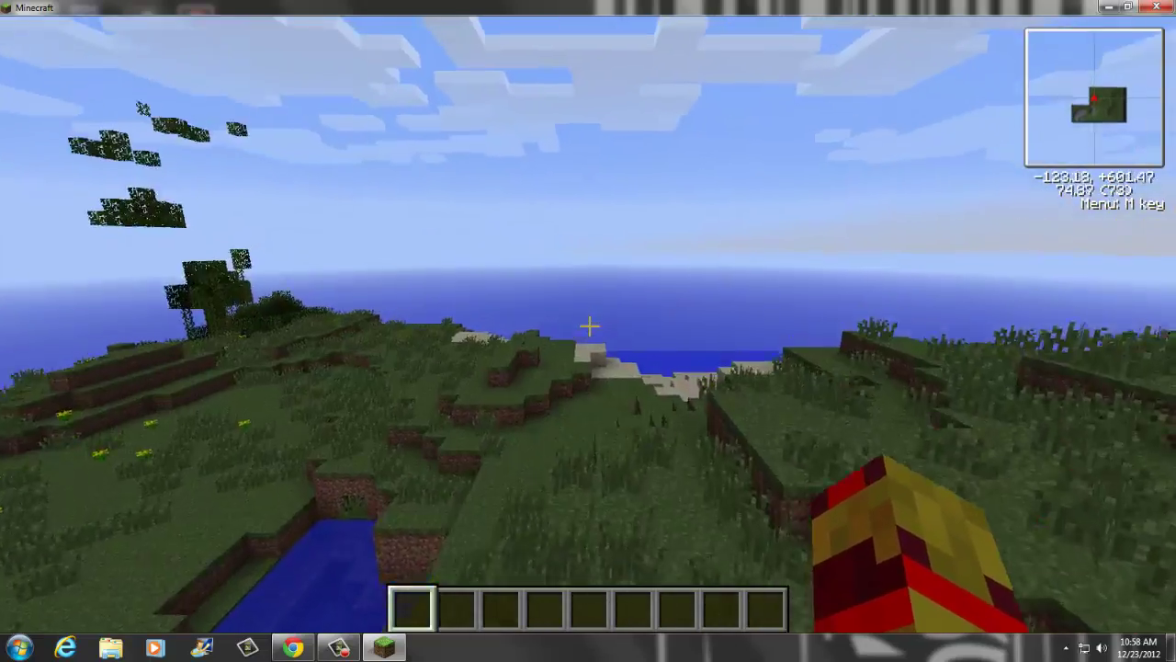
Fly up over the terrain and browse the Decoration, Redstone, Transportation and Miscellaneous tabs.
{"action": "key", "text": "e"}
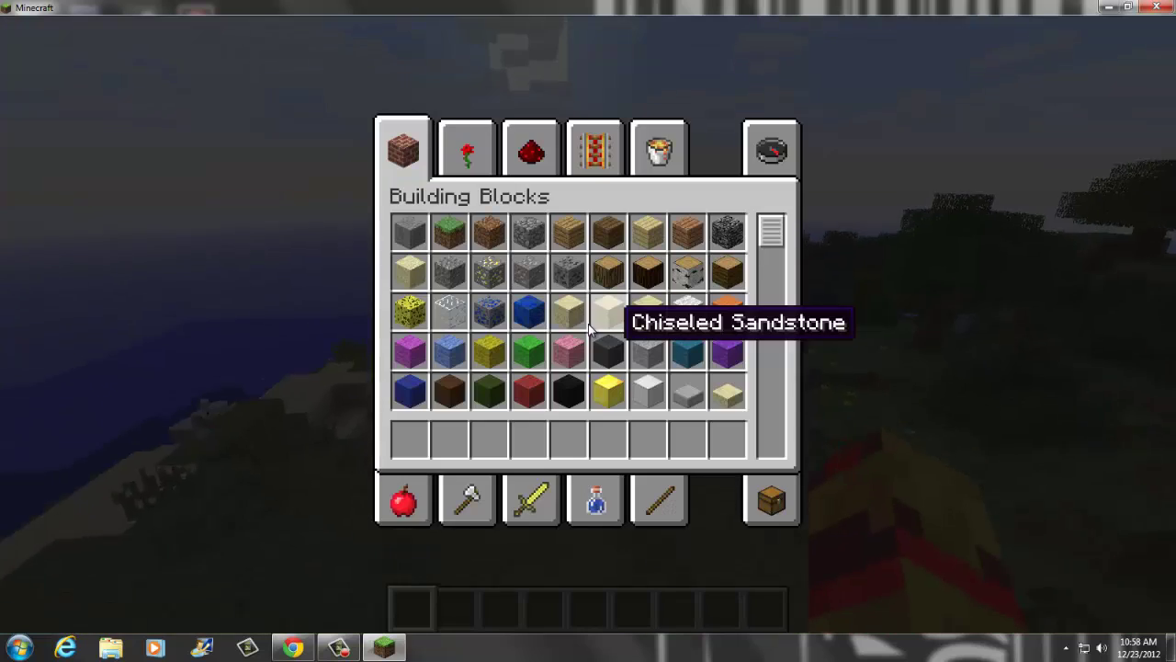
{"action": "left_click", "coordinate": [451, 152]}
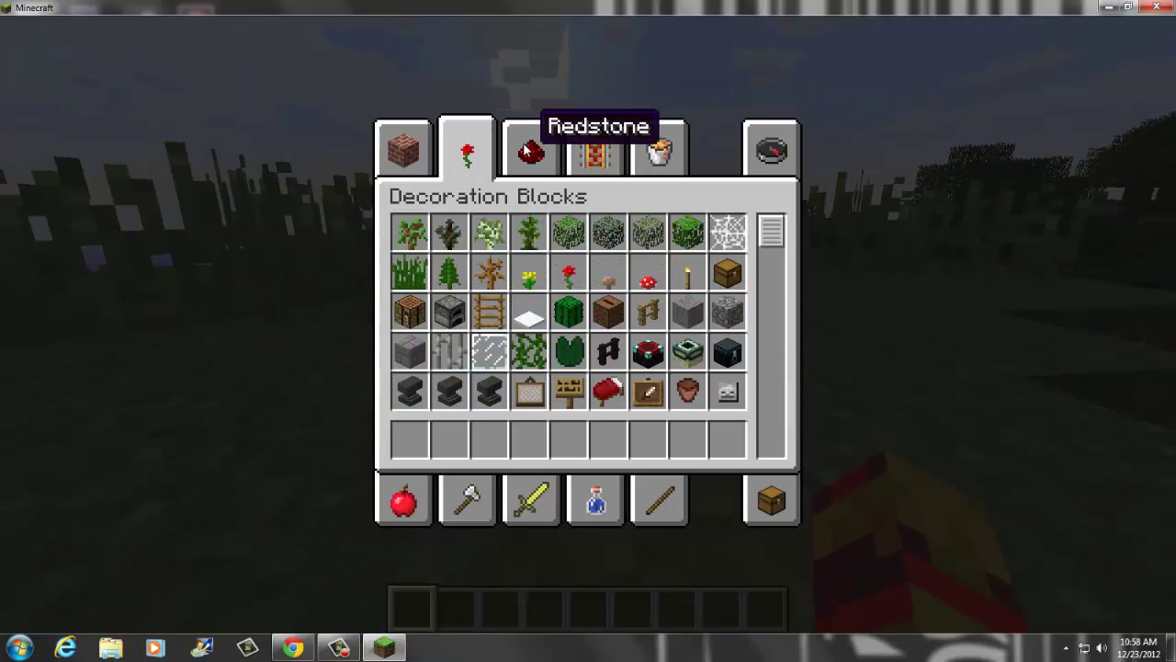
{"action": "scroll", "coordinate": [598, 289], "scroll_direction": "down", "scroll_amount": 3}
{"action": "left_click", "coordinate": [541, 170]}
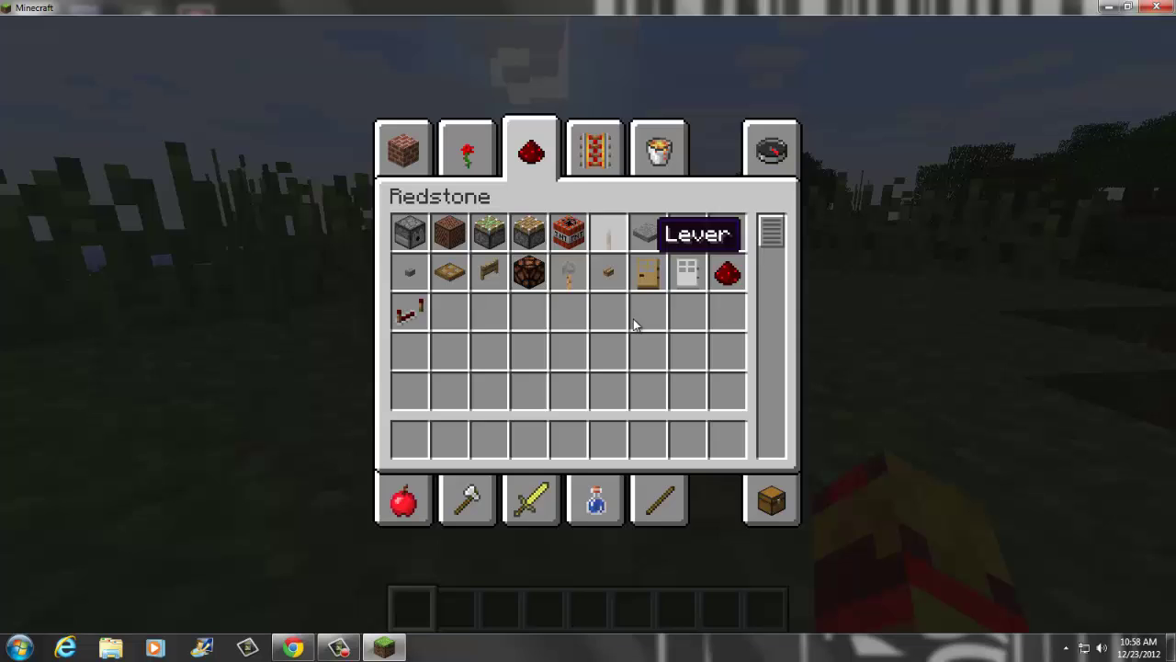
{"action": "left_click", "coordinate": [595, 158]}
{"action": "left_click", "coordinate": [681, 155]}
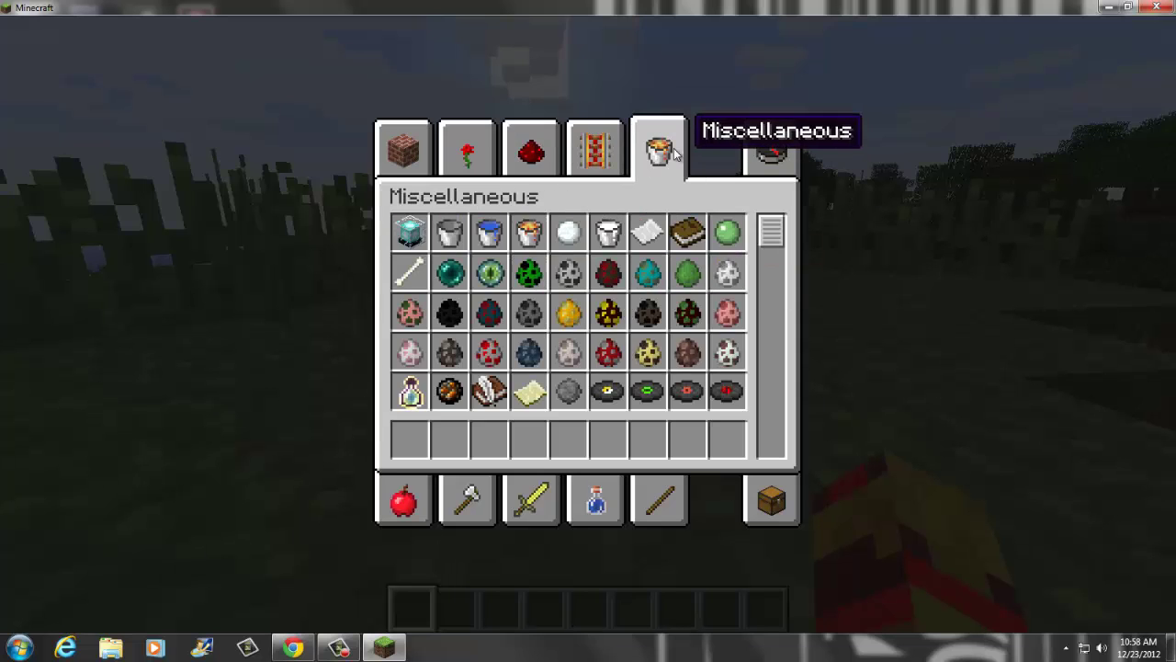
Browse the Foodstuffs, Tools, Combat, Brewing and Materials tabs, then switch to Search Items.
{"action": "scroll", "coordinate": [687, 310], "scroll_direction": "down", "scroll_amount": 2}
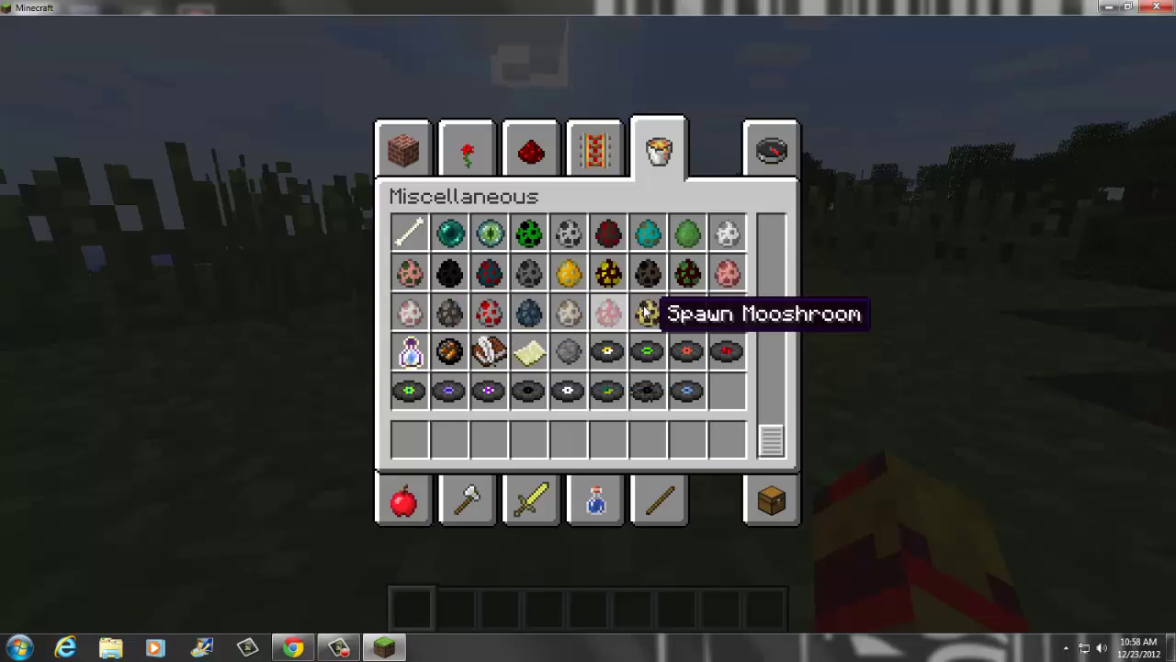
{"action": "left_click", "coordinate": [426, 499]}
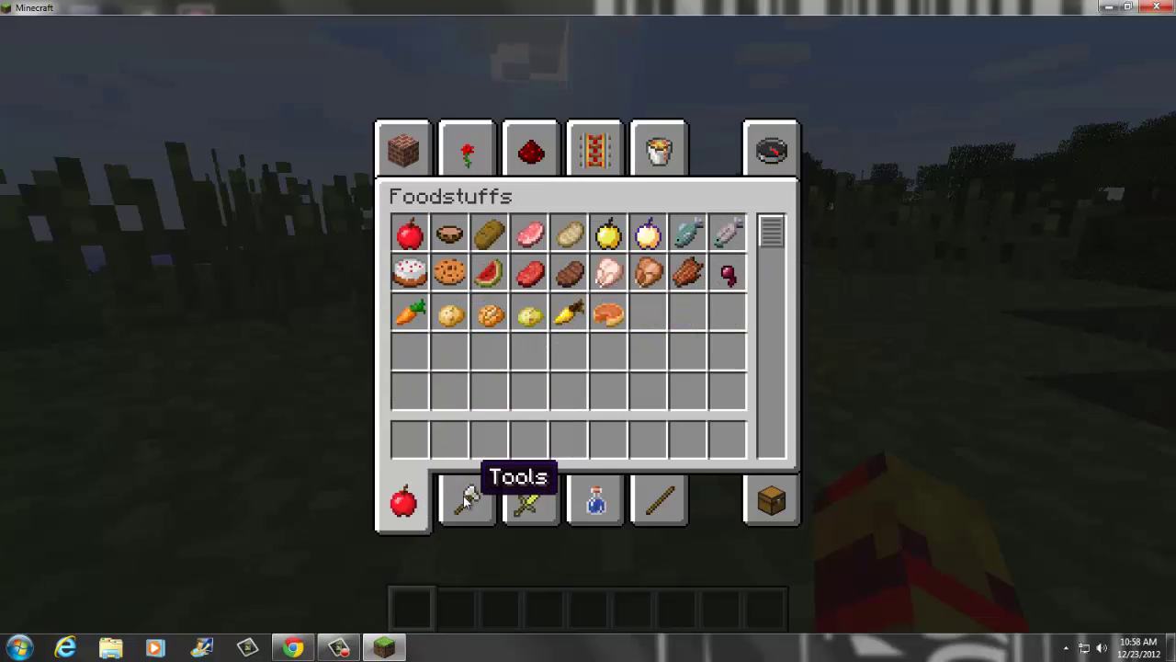
{"action": "left_click", "coordinate": [465, 499]}
{"action": "left_click", "coordinate": [526, 494]}
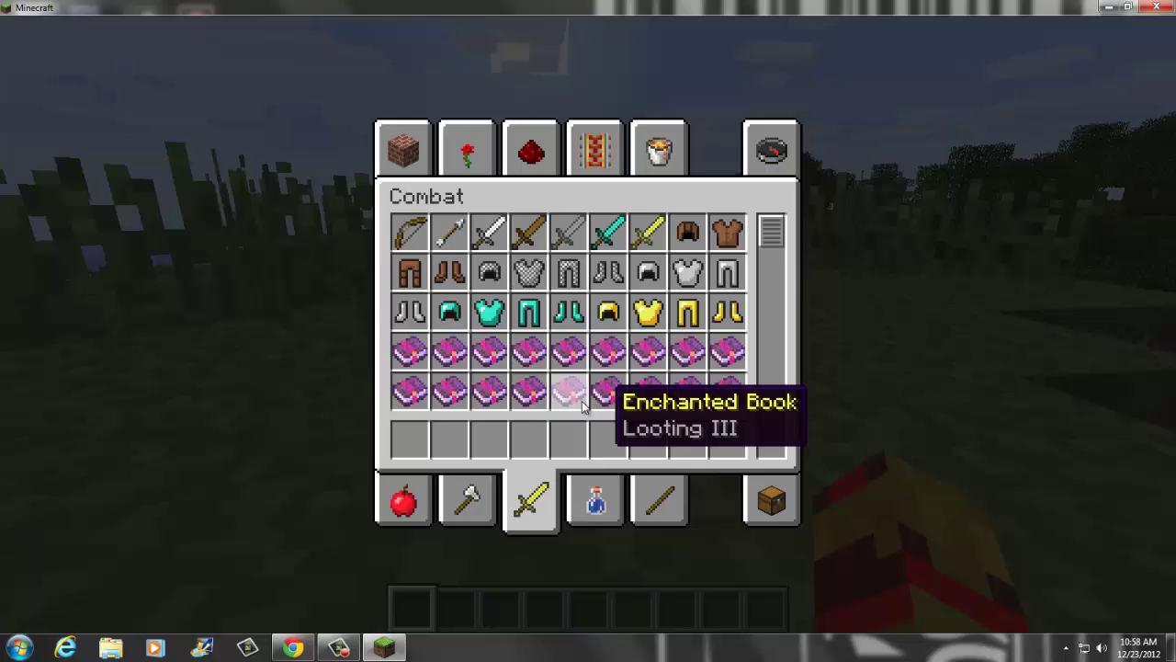
{"action": "left_click", "coordinate": [597, 499]}
{"action": "left_click", "coordinate": [666, 504]}
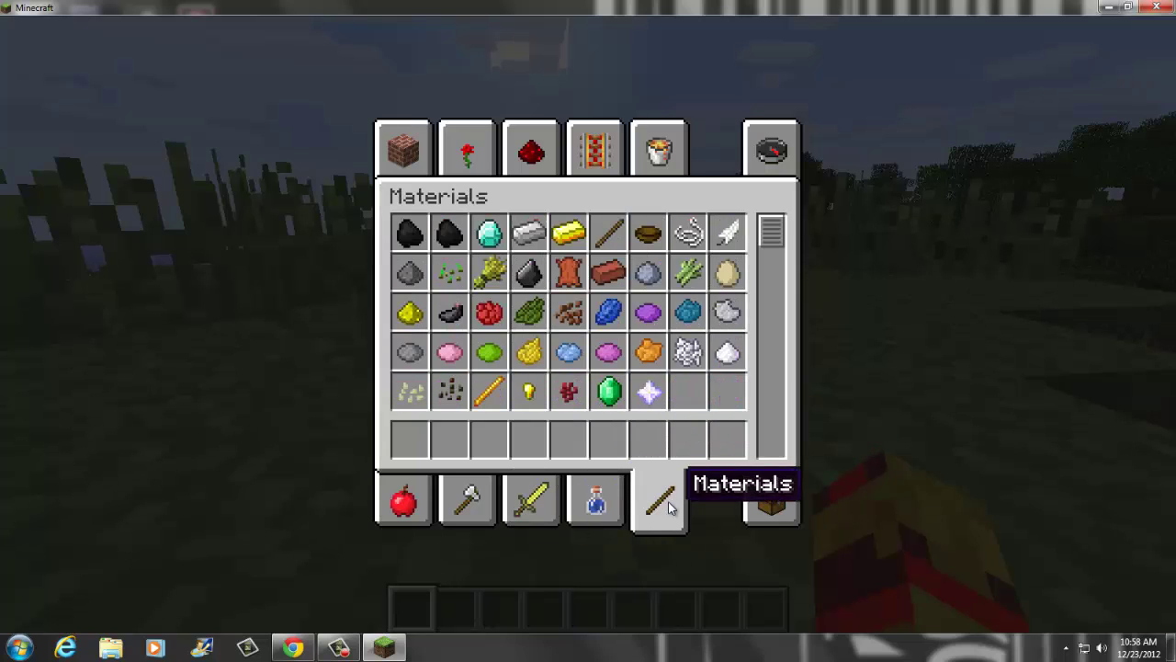
{"action": "left_click", "coordinate": [765, 142]}
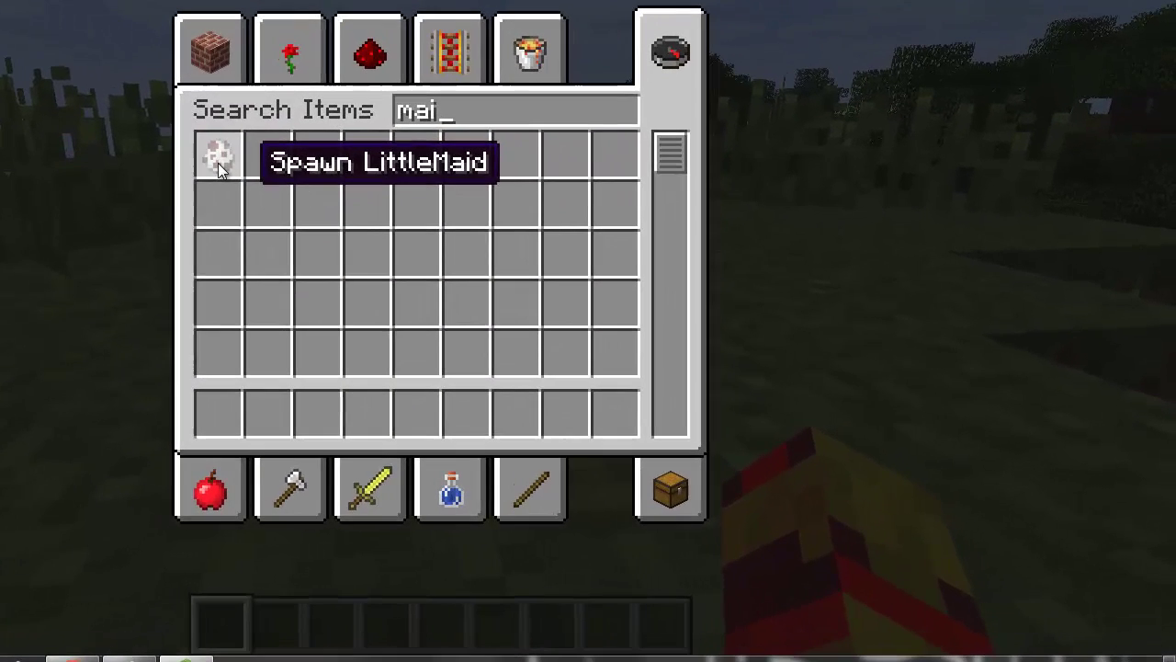
Put the Spawn LittleMaid egg in hotbar slot 1 and walk to the beach.
{"action": "left_click", "coordinate": [409, 238]}
{"action": "left_click", "coordinate": [218, 415]}
{"action": "key", "text": "e"}
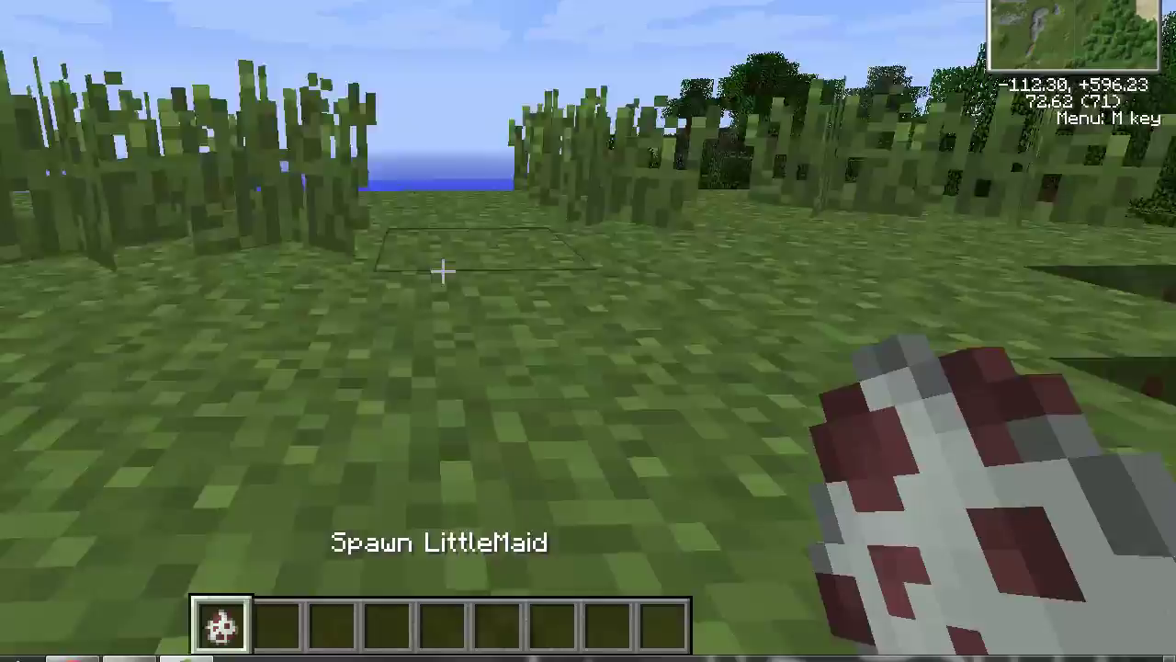
{"action": "key", "text": "w"}
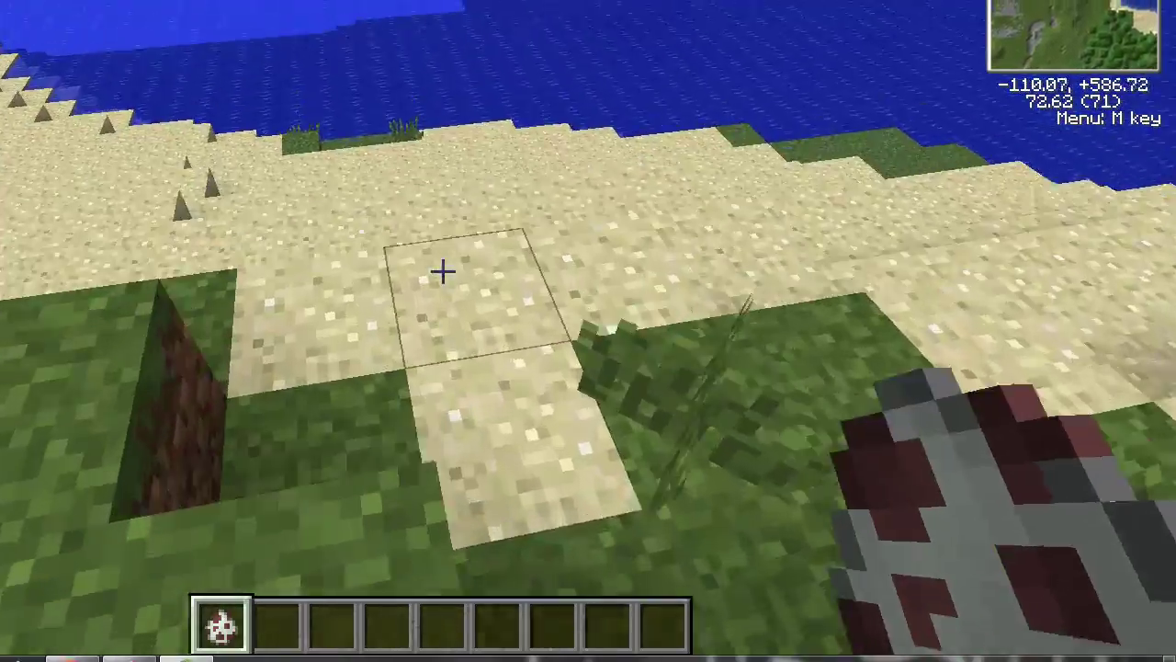
Spawn three LittleMaids on the sand, strike one, and walk along the beach.
{"action": "right_click", "coordinate": [443, 271]}
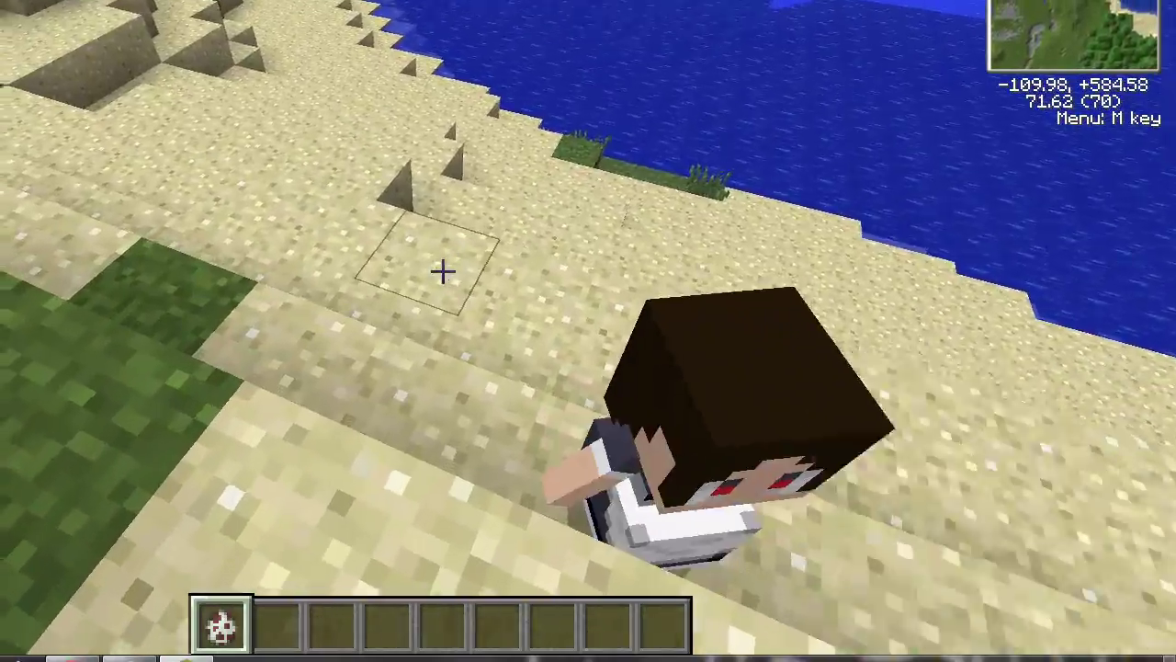
{"action": "right_click", "coordinate": [442, 270]}
{"action": "right_click", "coordinate": [442, 270]}
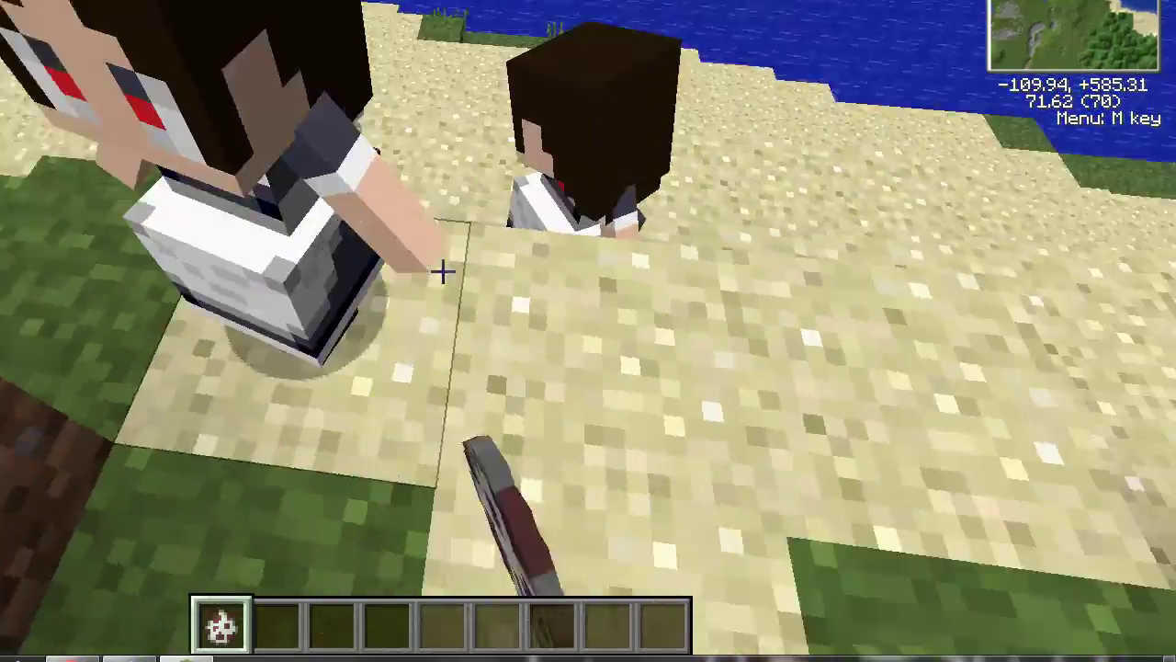
{"action": "scroll", "coordinate": [442, 270], "scroll_direction": "down", "scroll_amount": 1}
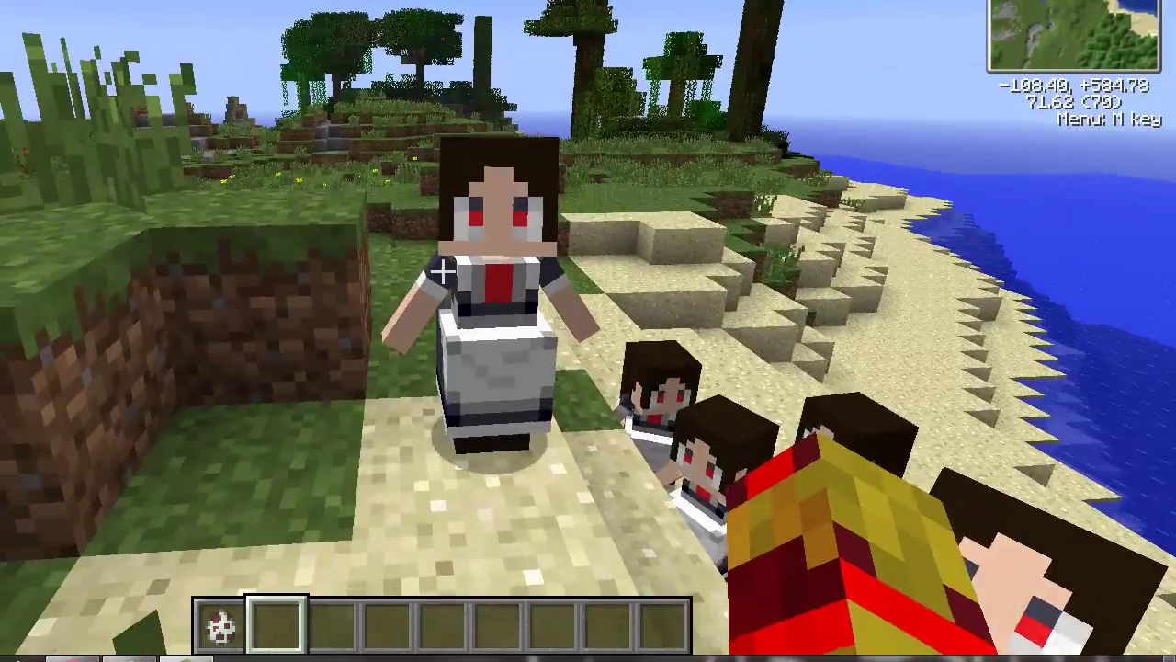
{"action": "left_click", "coordinate": [442, 270]}
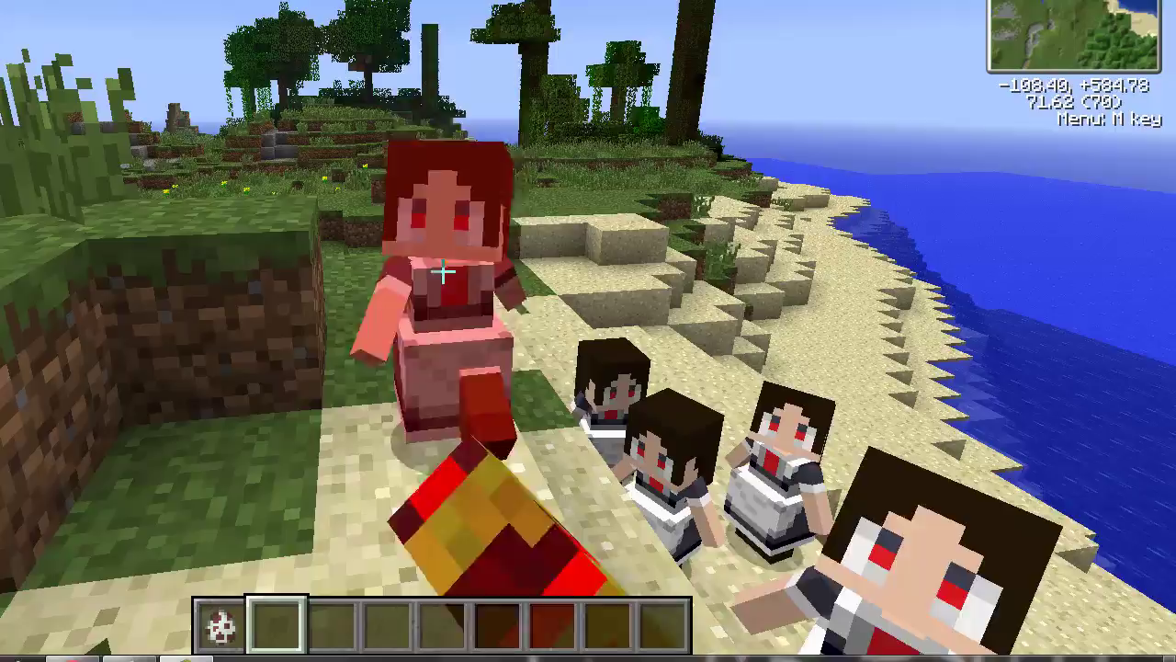
{"action": "key", "text": "w"}
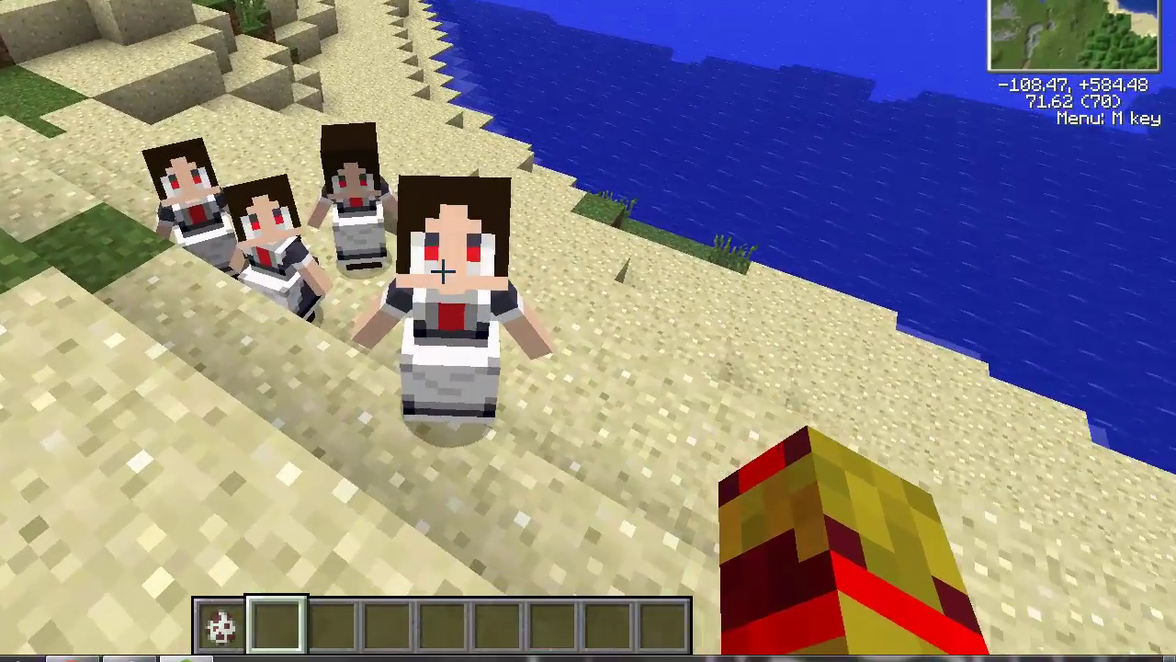
Search the creative inventory for 'ma', walk toward the maids, and pause the game.
{"action": "key", "text": "e"}
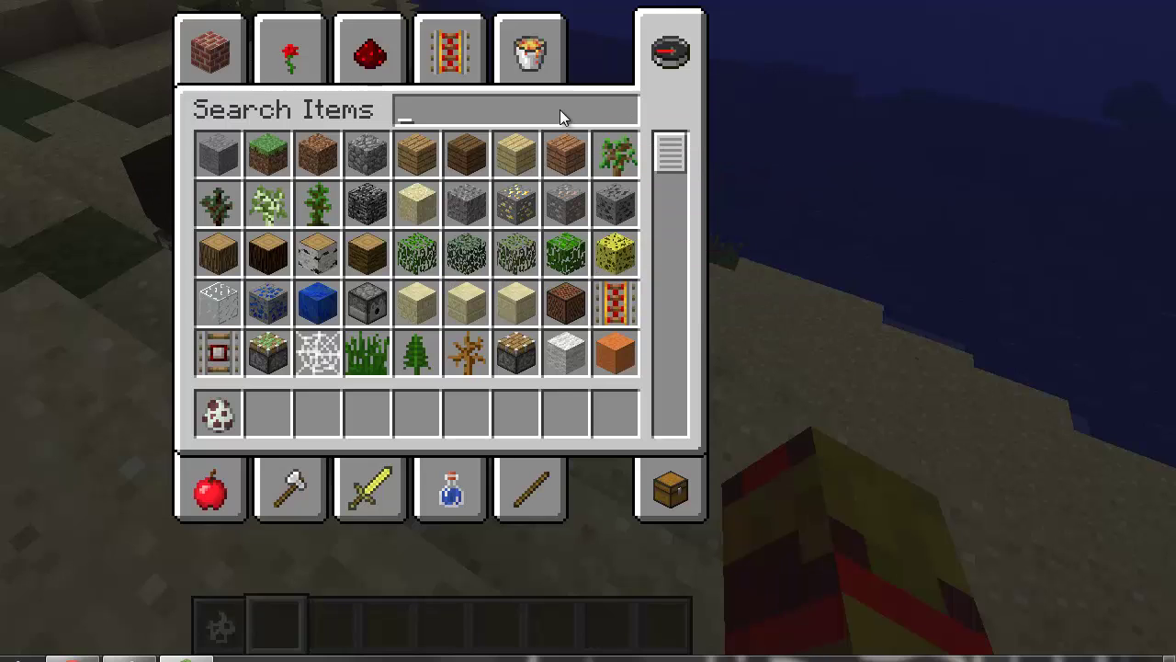
{"action": "type", "text": "ma"}
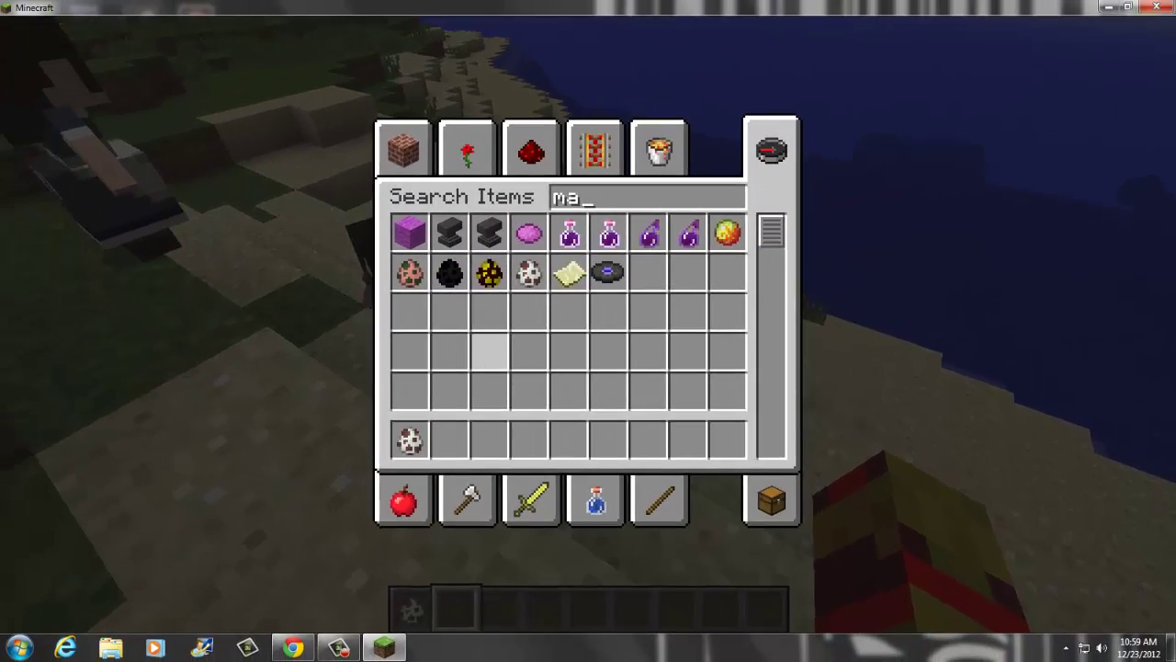
{"action": "key", "text": "Escape"}
{"action": "key", "text": "w"}
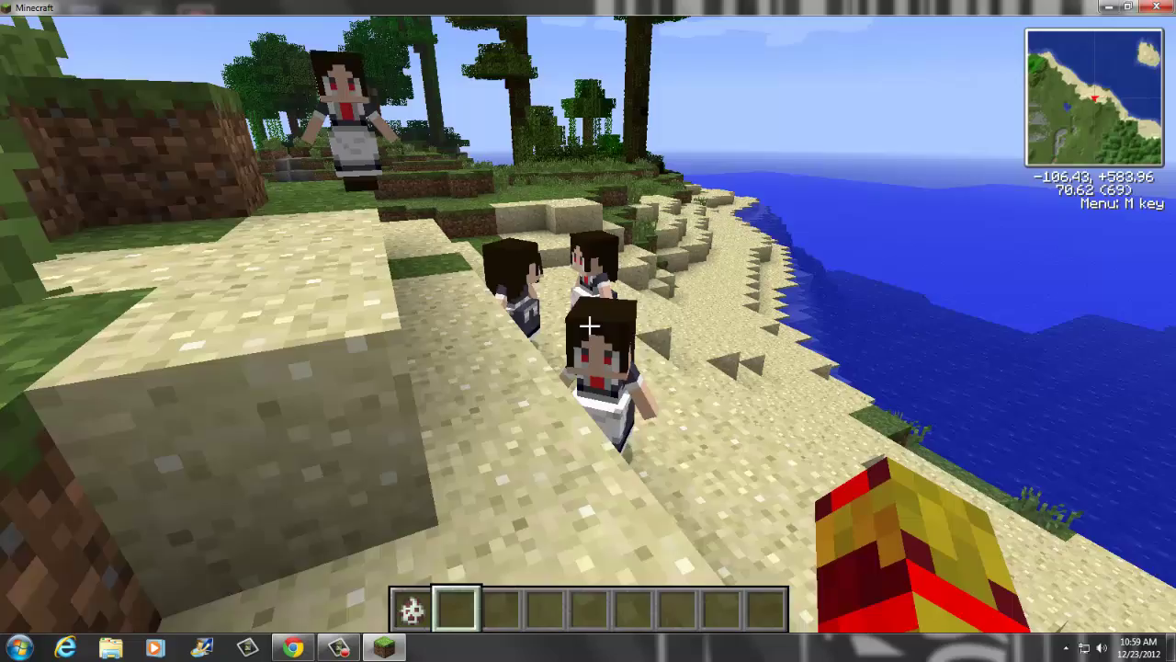
{"action": "key", "text": "e"}
{"action": "key", "text": "e"}
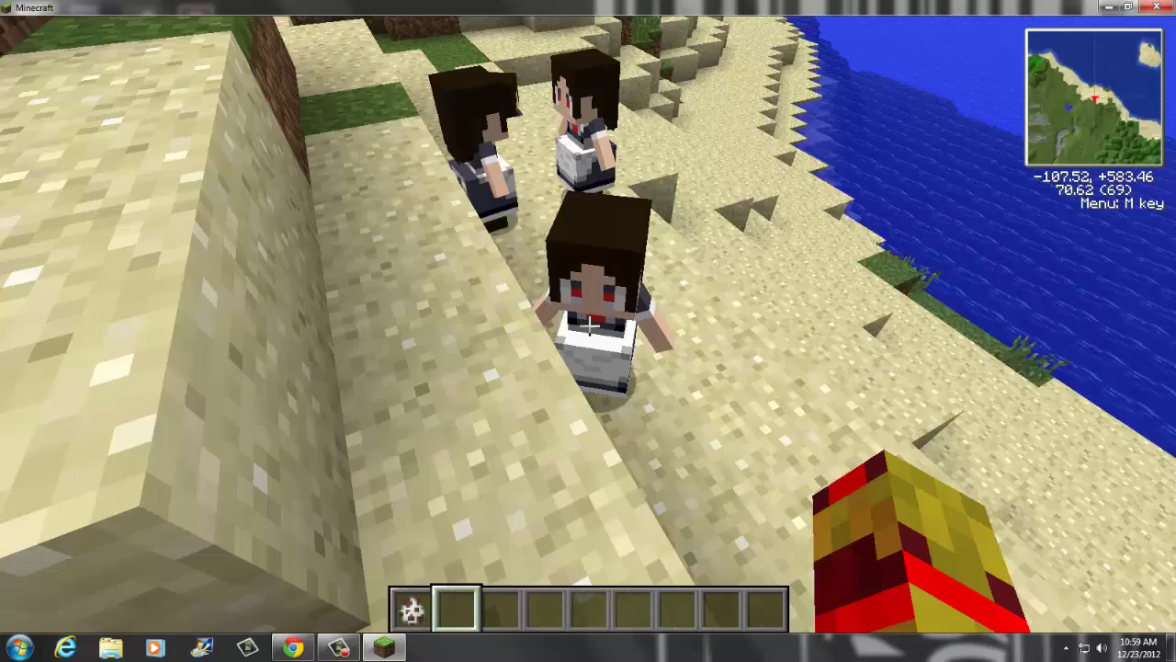
{"action": "key", "text": "Escape"}
In Chrome's littleMaidMob thread, expand and collapse the Waiting spoiler, then switch back to Minecraft.
{"action": "left_click", "coordinate": [293, 647]}
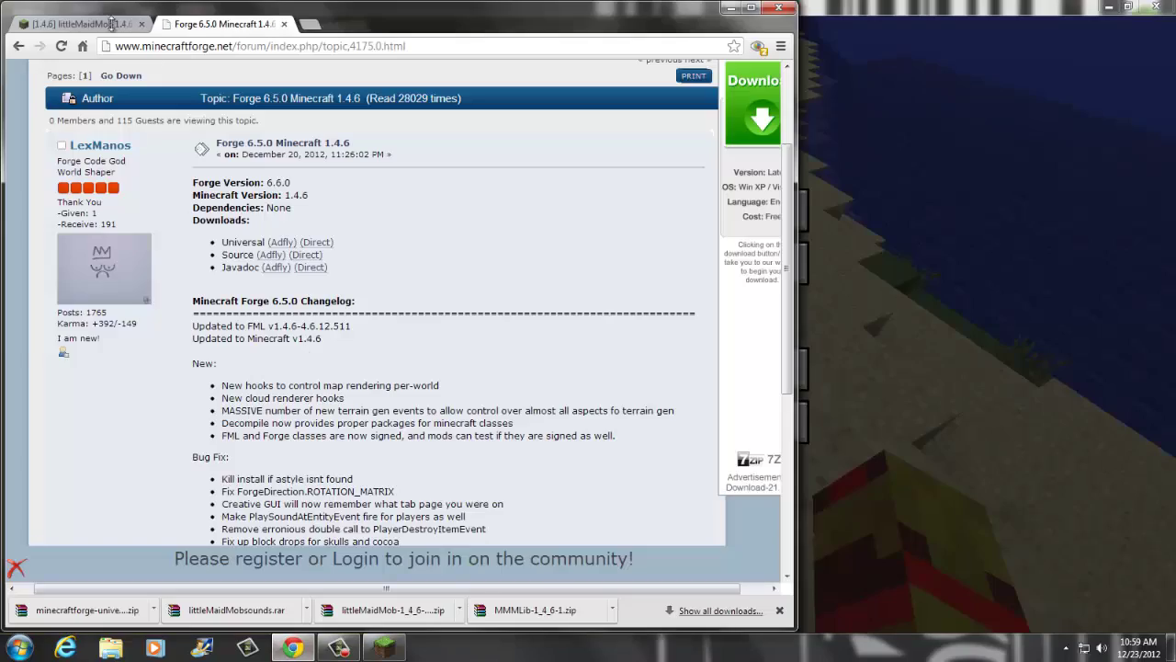
{"action": "left_click", "coordinate": [63, 24]}
{"action": "scroll", "coordinate": [469, 309], "scroll_direction": "down", "scroll_amount": 6}
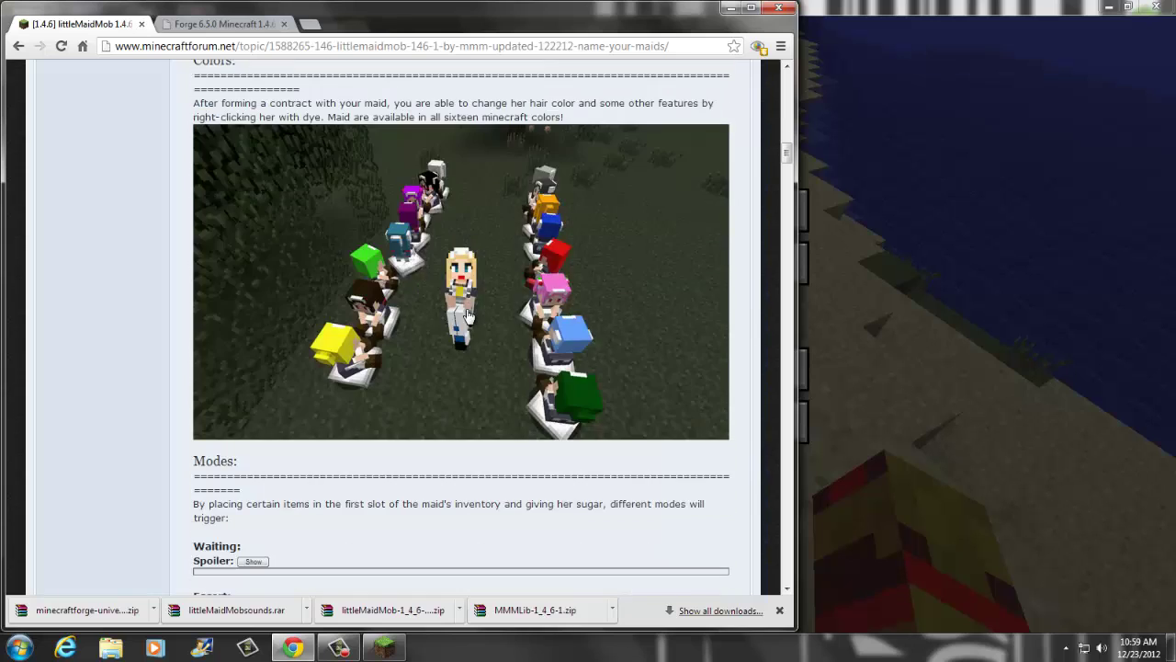
{"action": "left_click", "coordinate": [254, 267]}
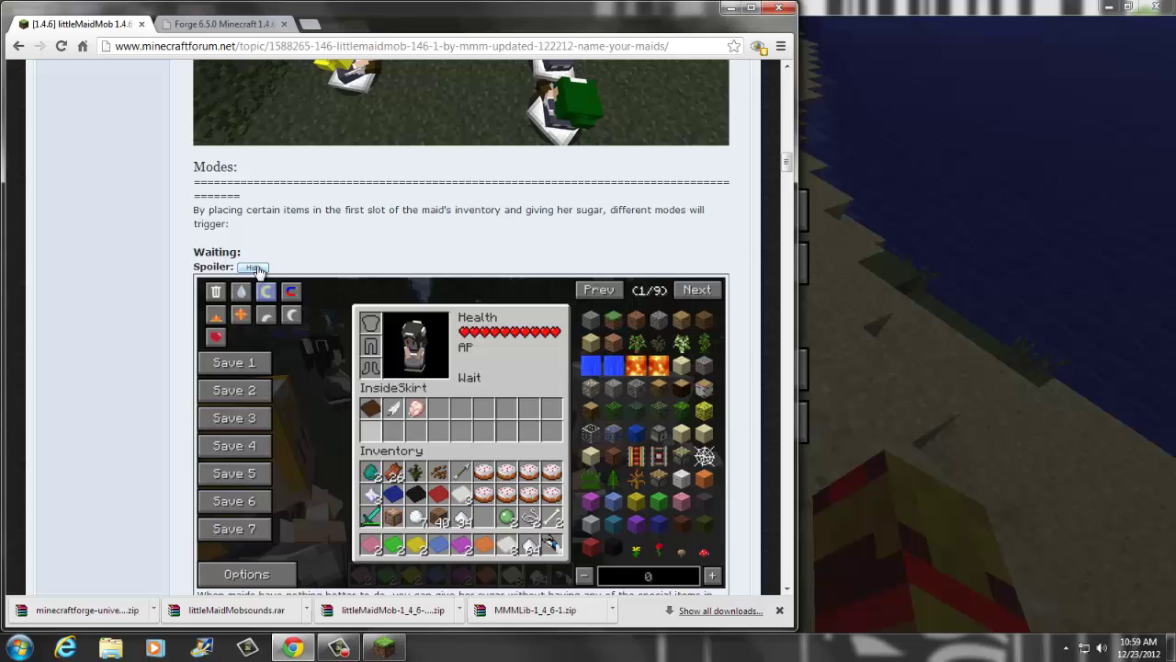
{"action": "left_click", "coordinate": [259, 267]}
{"action": "scroll", "coordinate": [263, 270], "scroll_direction": "up", "scroll_amount": 5}
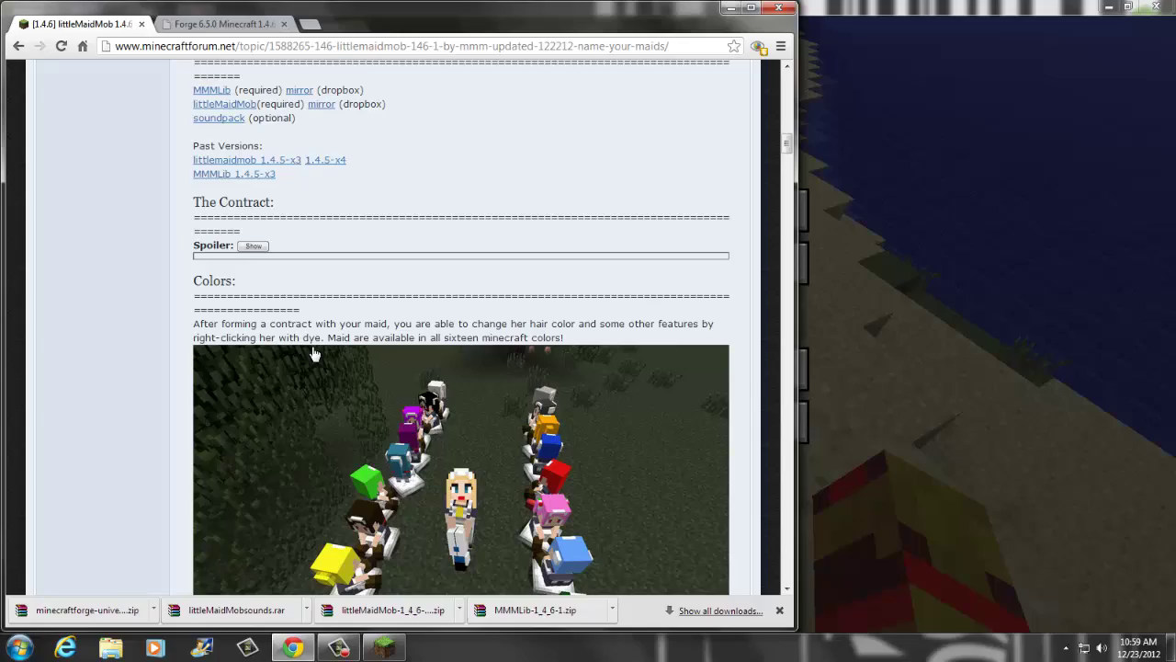
{"action": "left_click", "coordinate": [383, 647]}
Search 'dy', put Magenta Dye in hotbar slot 2, and dye the dark-haired maid.
{"action": "left_click", "coordinate": [588, 210]}
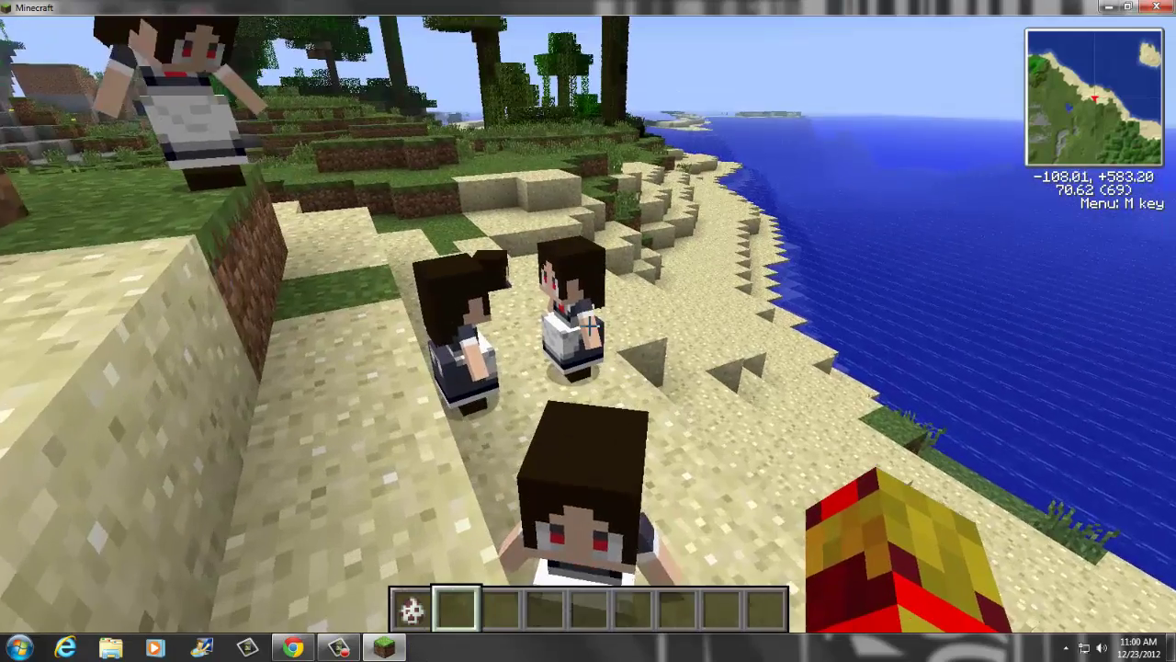
{"action": "key", "text": "e"}
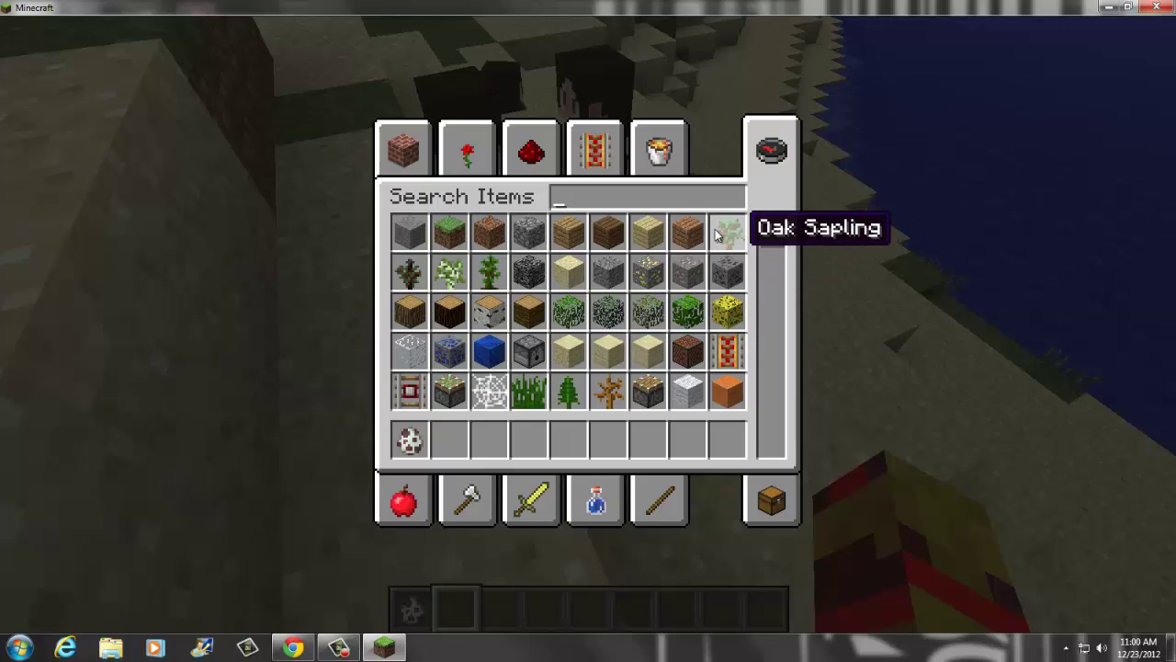
{"action": "type", "text": "dy"}
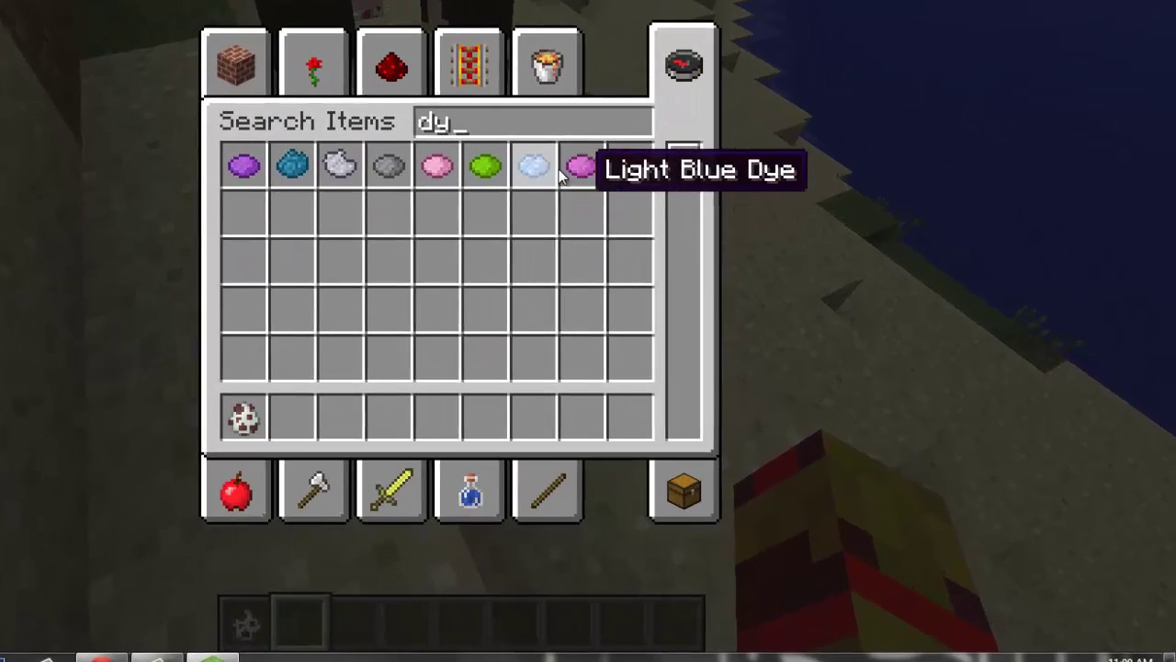
{"action": "left_click", "coordinate": [688, 234]}
{"action": "key", "text": "e"}
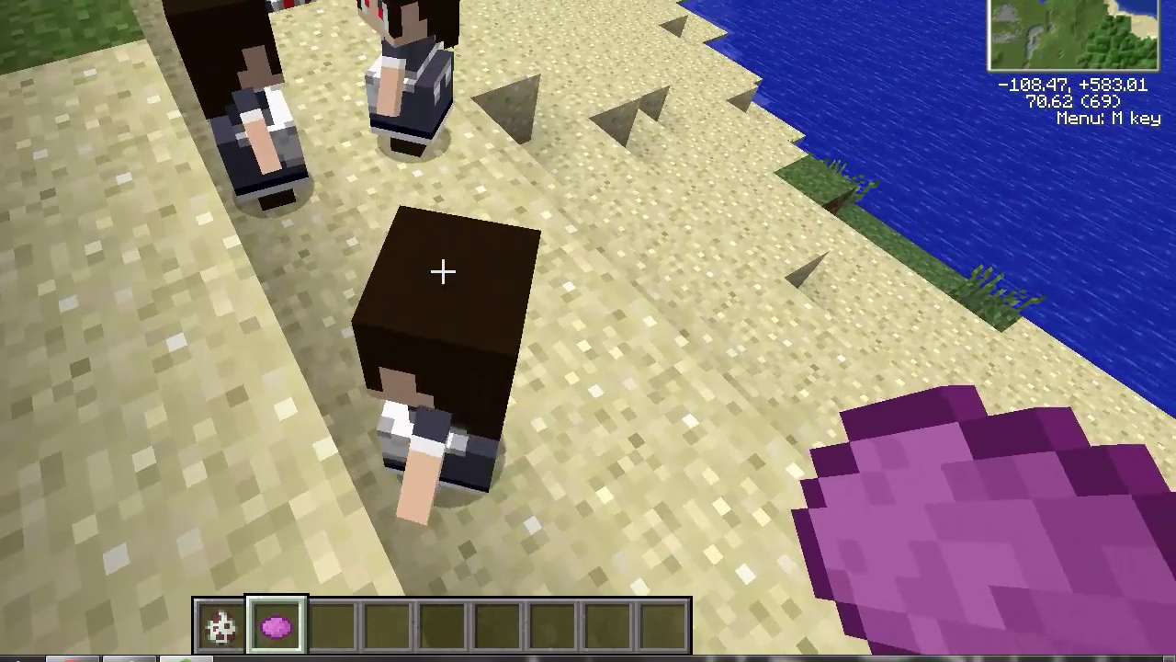
{"action": "right_click", "coordinate": [442, 272]}
Walk across the sandy hillside and meadow, then head back to the maids on the beach.
{"action": "key", "text": "w"}
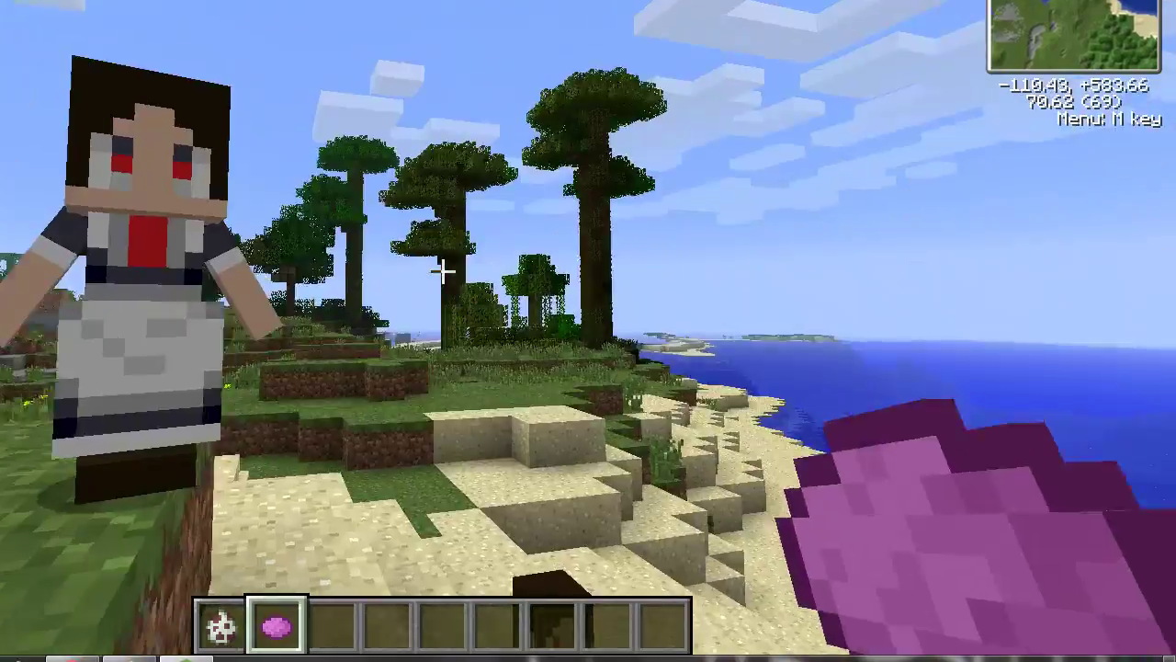
{"action": "key", "text": "w"}
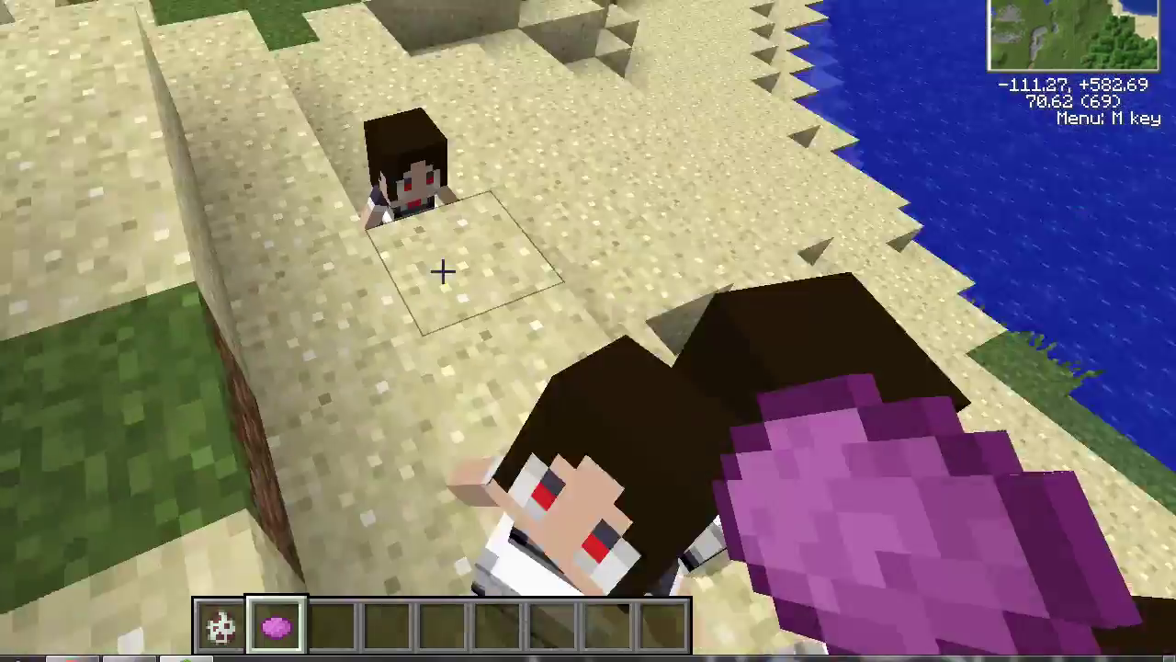
{"action": "key", "text": "w"}
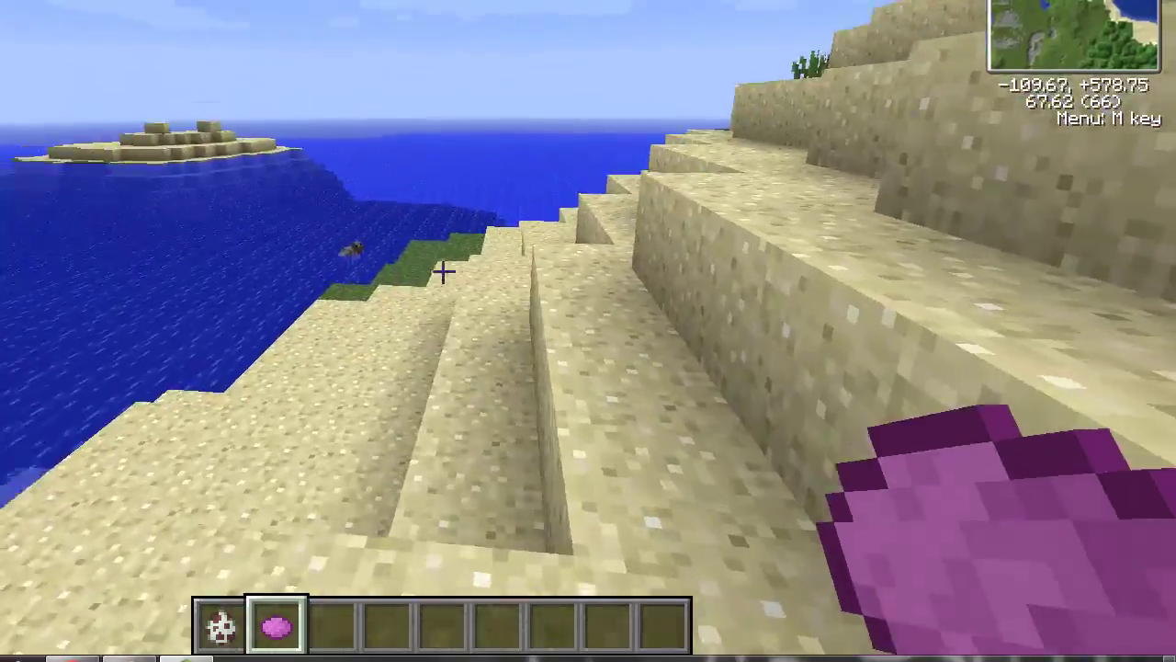
{"action": "key", "text": "w"}
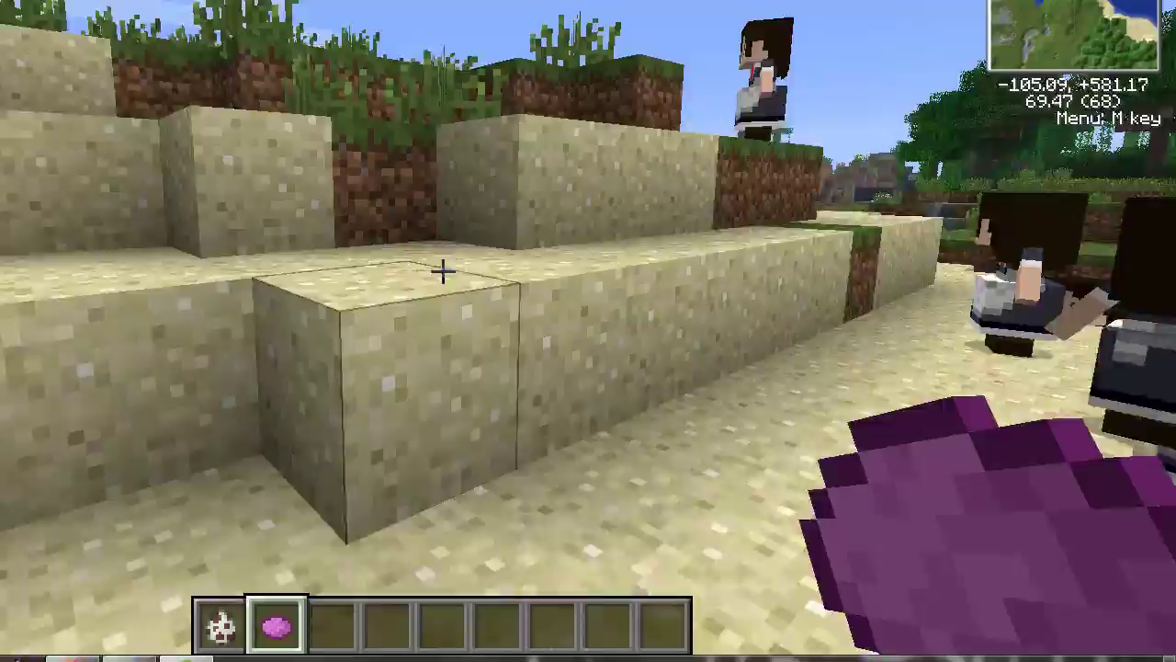
{"action": "key", "text": "w"}
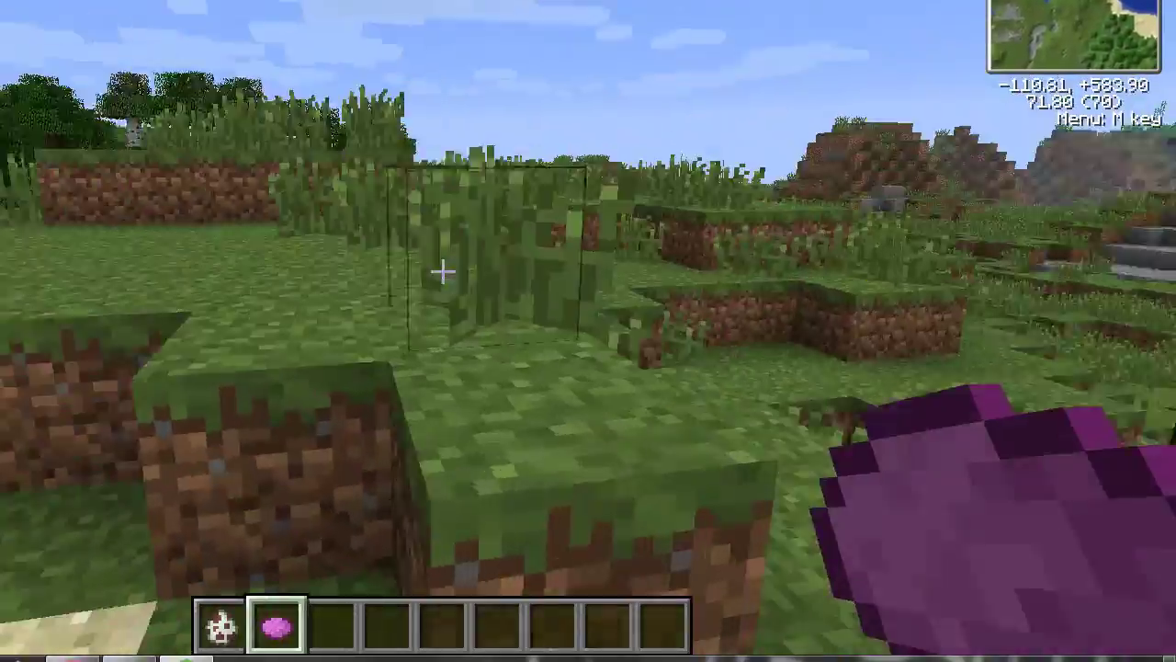
{"action": "key", "text": "w"}
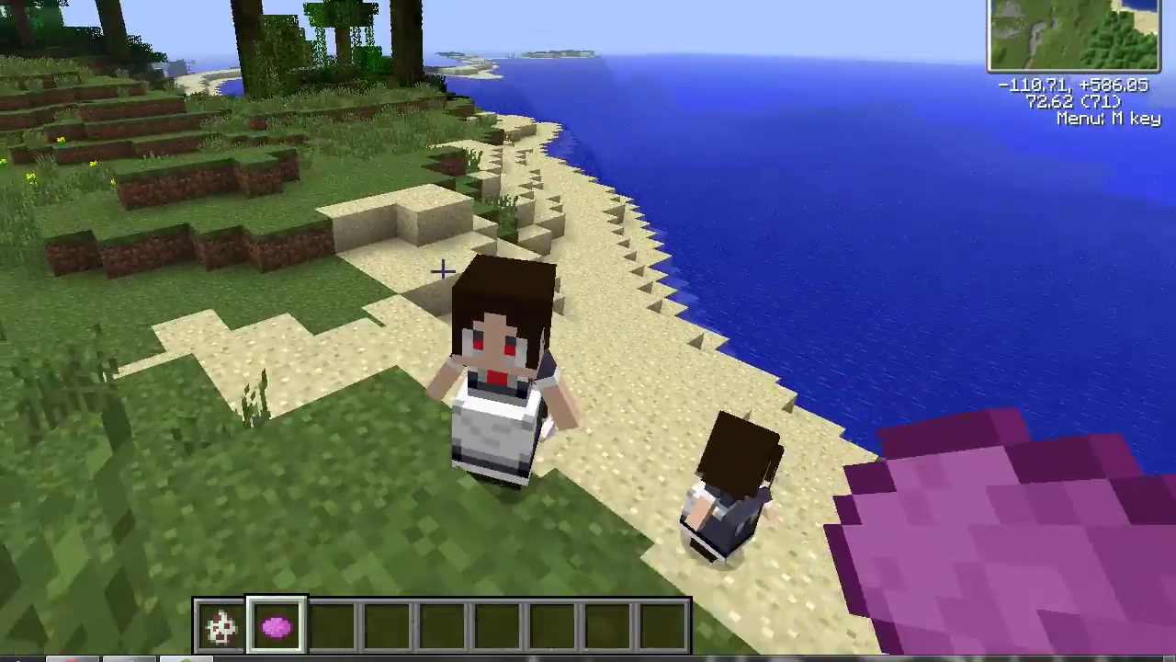
Scroll the creative item grid from the top down to the enchanted books at the end.
{"action": "key", "text": "e"}
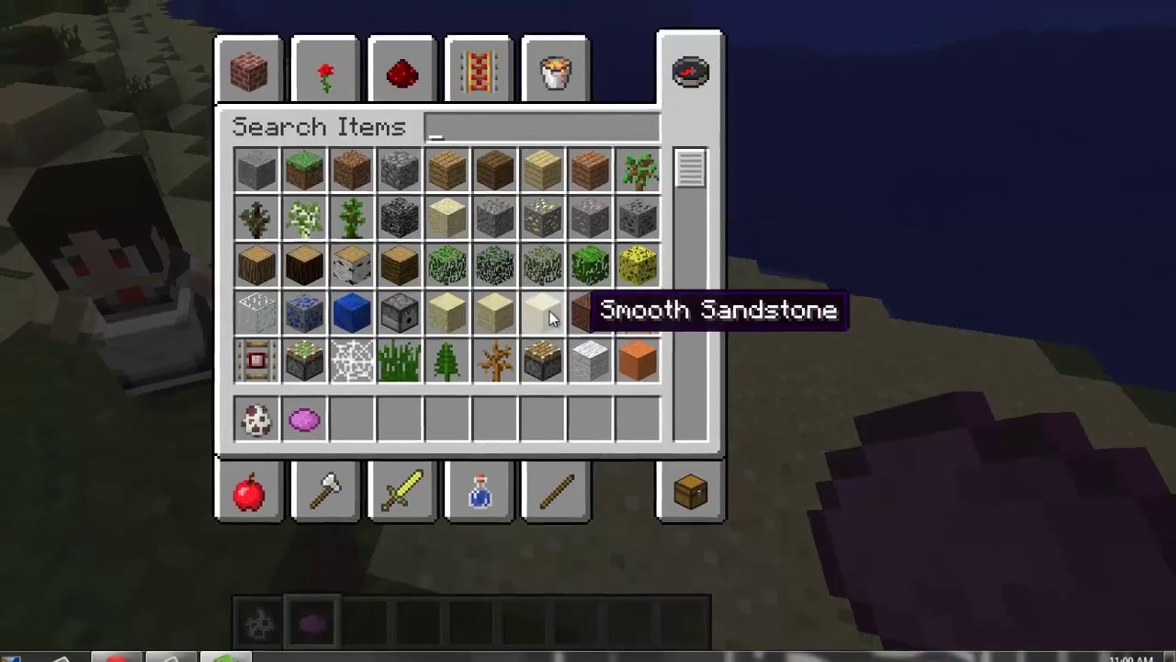
{"action": "scroll", "coordinate": [624, 322], "scroll_direction": "down", "scroll_amount": 3}
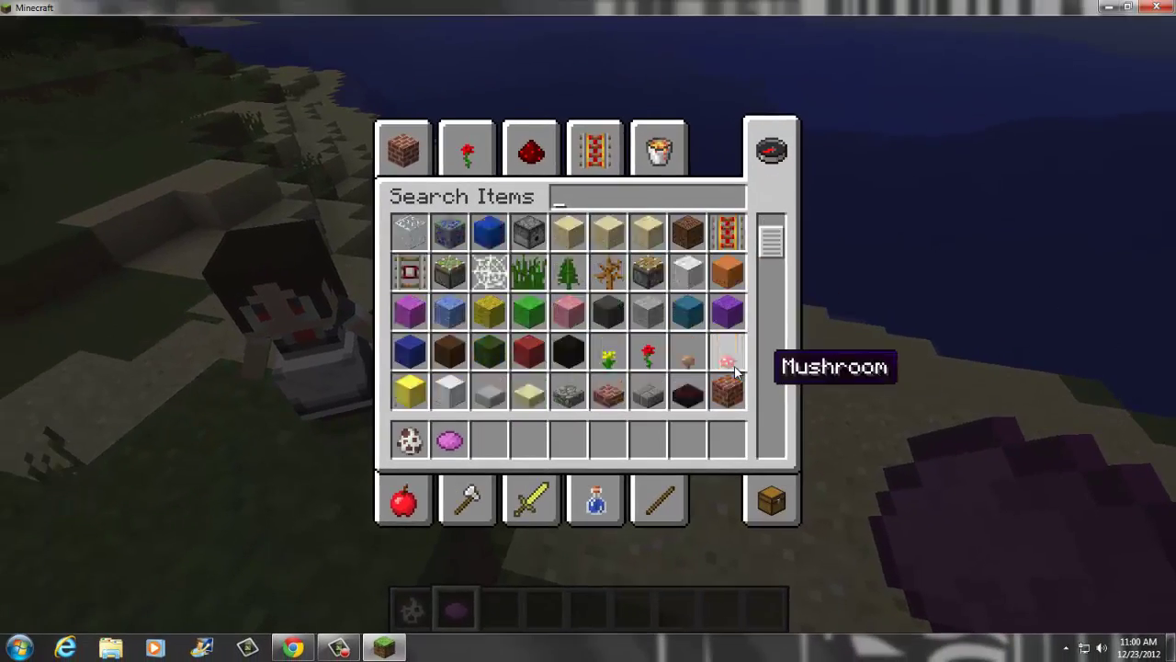
{"action": "scroll", "coordinate": [733, 368], "scroll_direction": "down", "scroll_amount": 10}
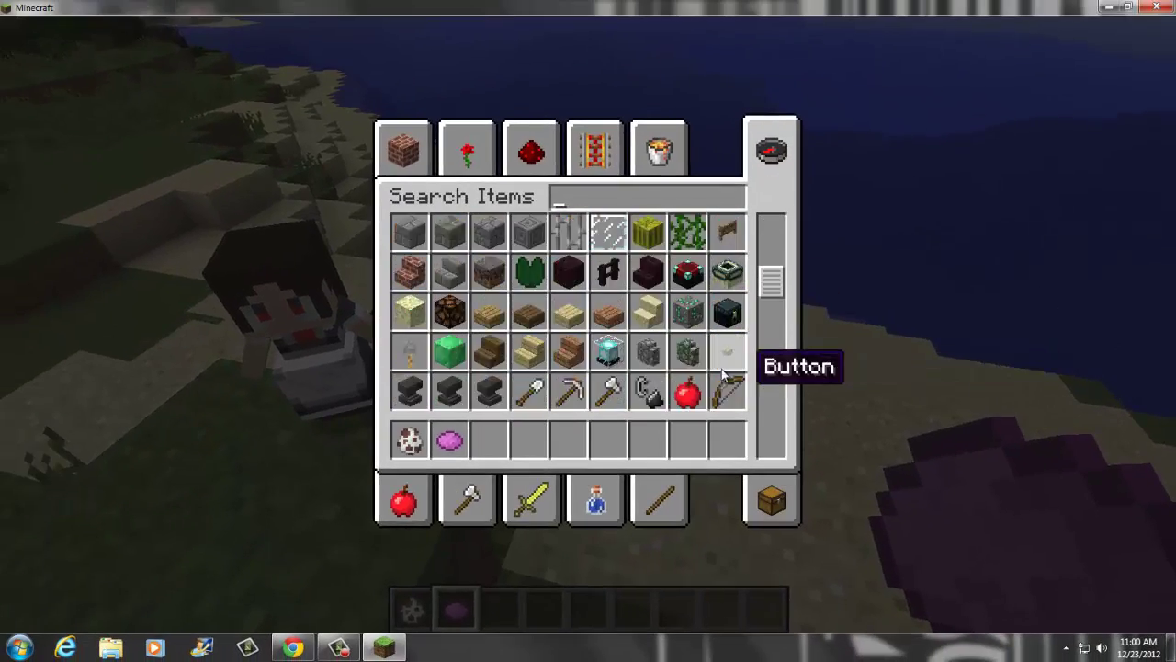
{"action": "scroll", "coordinate": [722, 386], "scroll_direction": "down", "scroll_amount": 12}
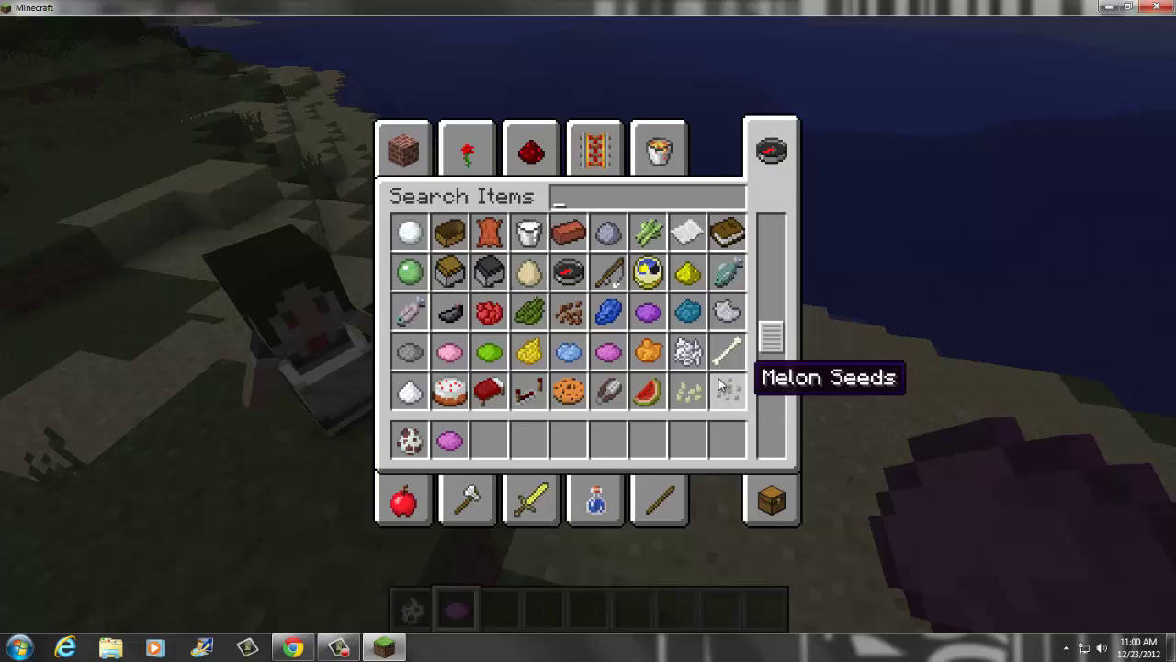
{"action": "scroll", "coordinate": [723, 386], "scroll_direction": "down", "scroll_amount": 3}
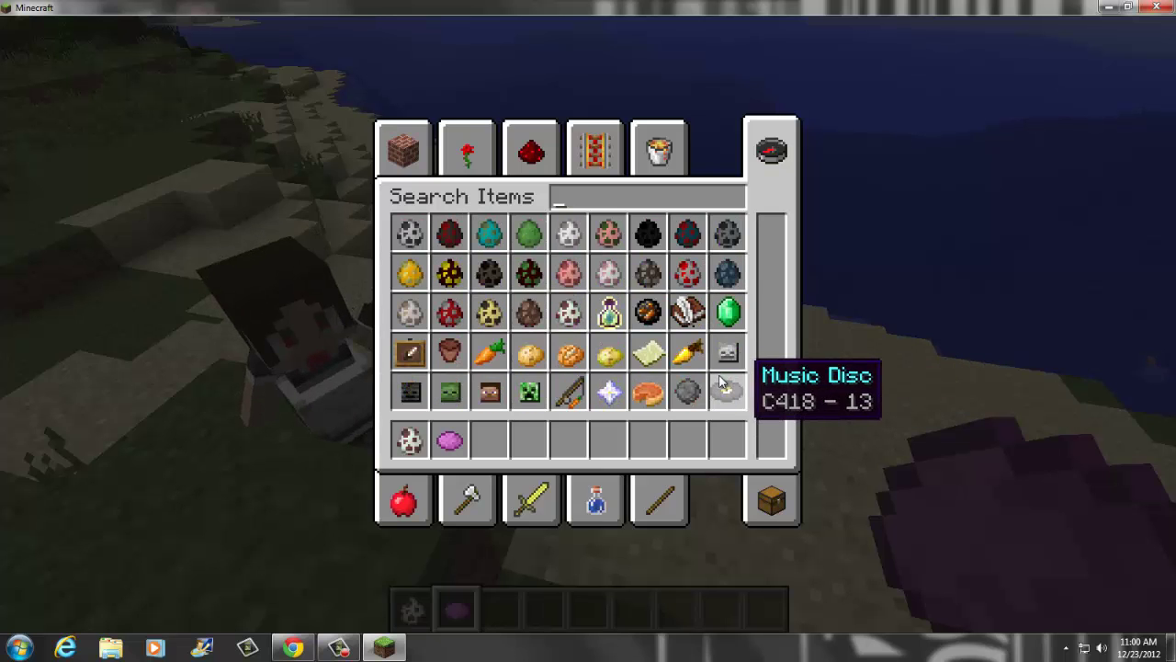
{"action": "scroll", "coordinate": [722, 386], "scroll_direction": "down", "scroll_amount": 4}
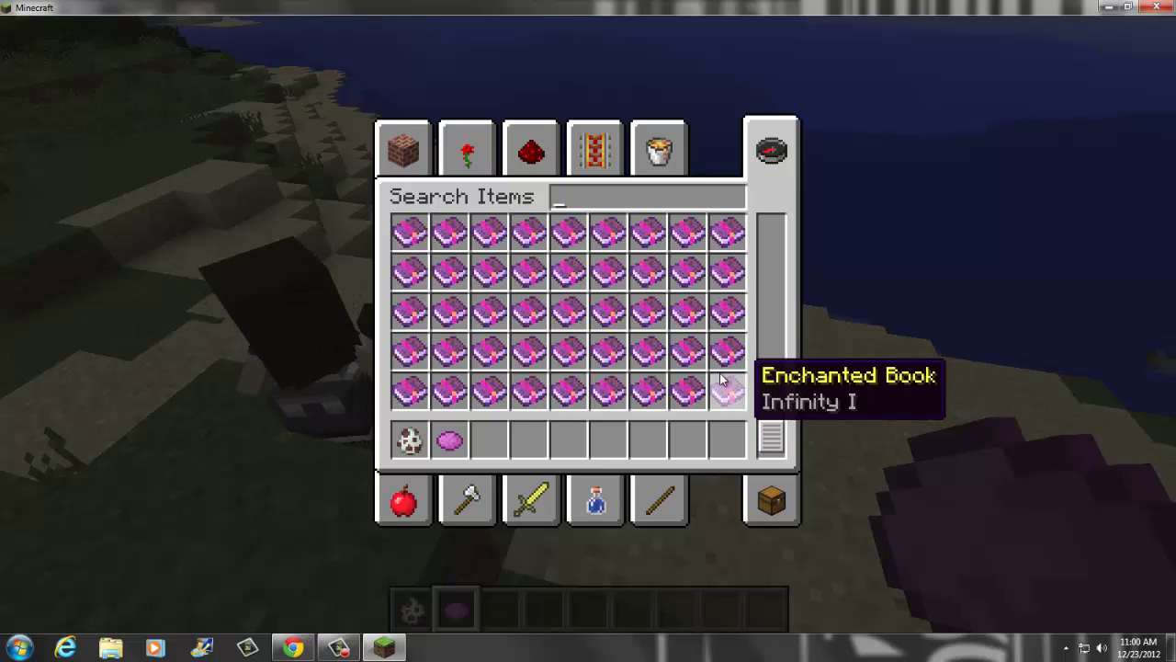